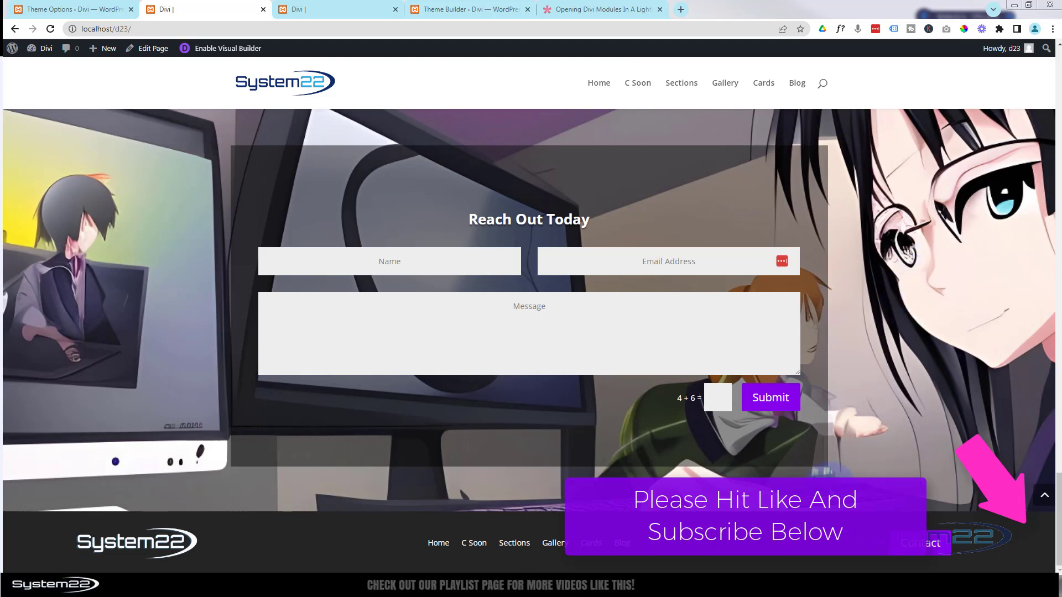
Step: Test the live site's footer Click Here button opening the REACH OUT! lightbox, then close it
click(345, 5)
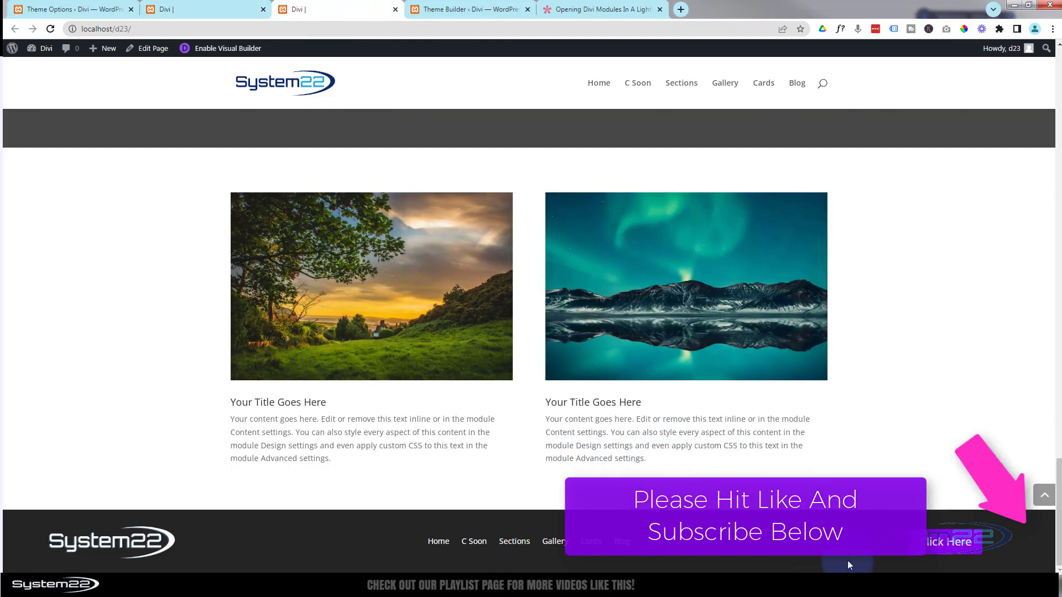
click(932, 543)
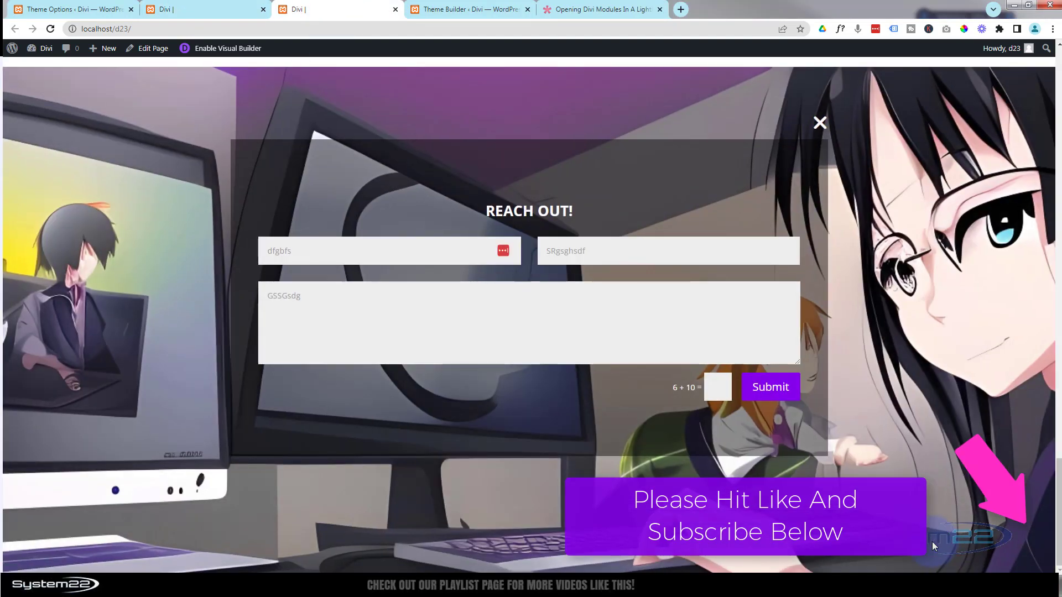
click(819, 124)
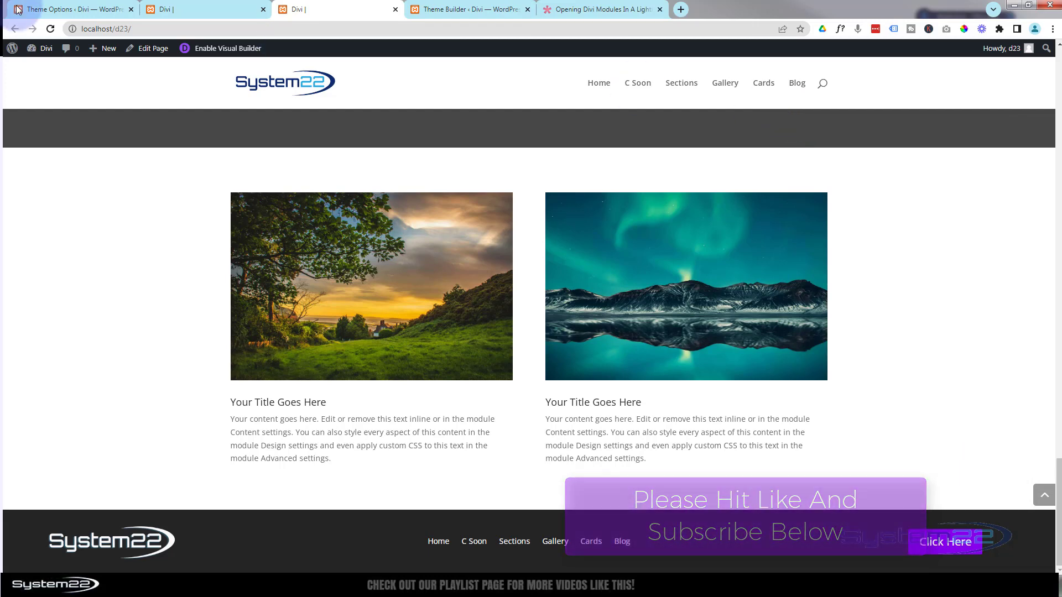
click(54, 11)
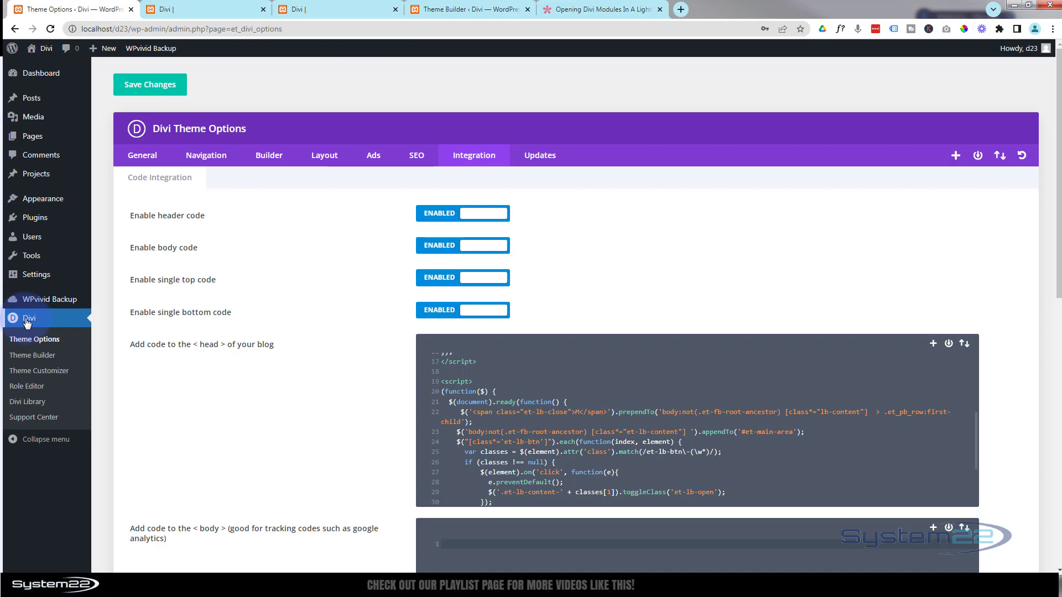
Step: Delete the existing Global Footer layout in the Divi Theme Builder
click(40, 356)
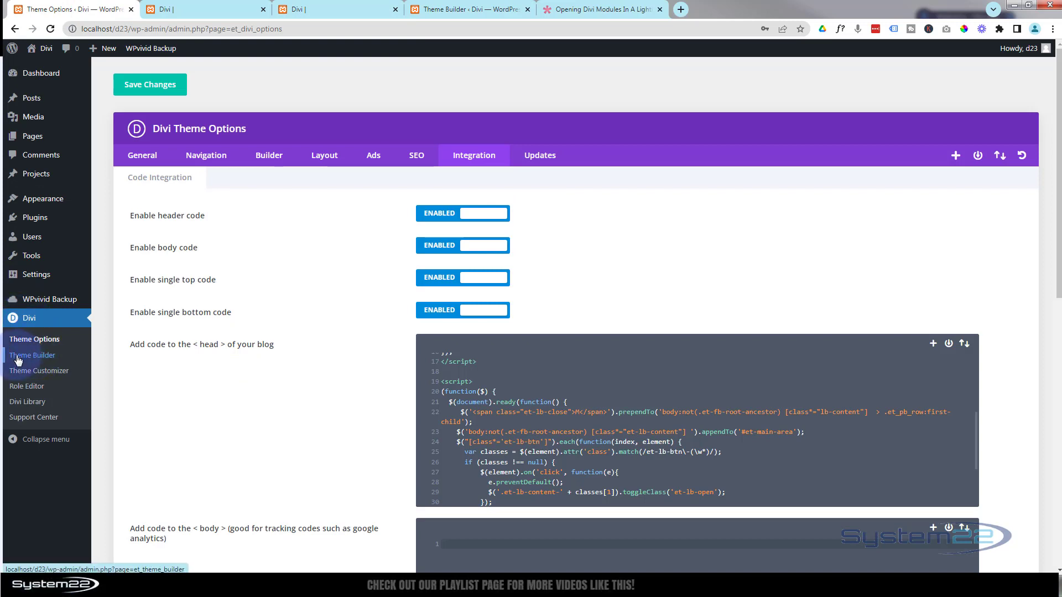
click(18, 359)
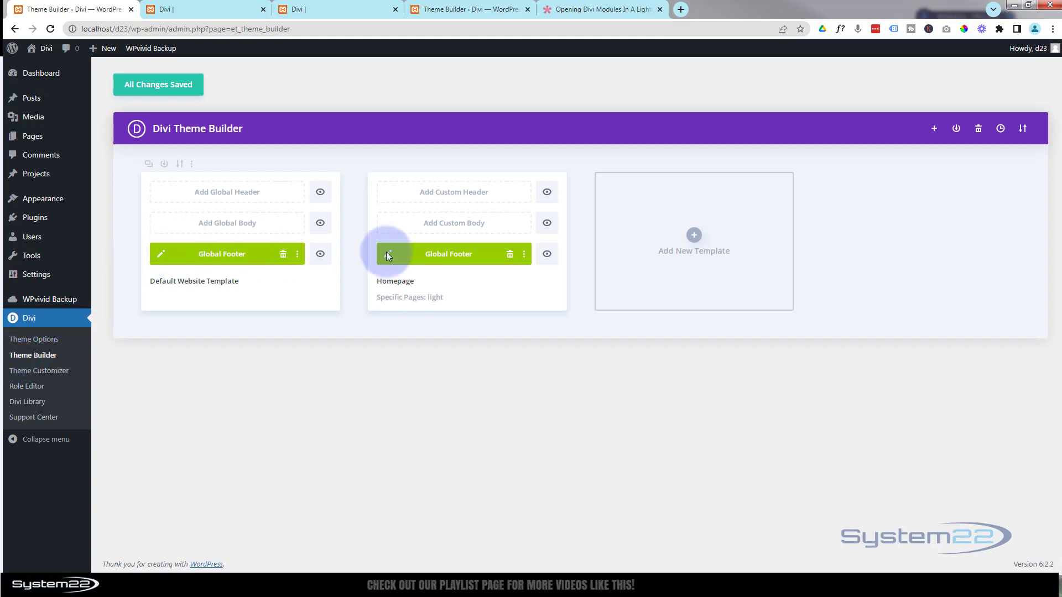
click(527, 10)
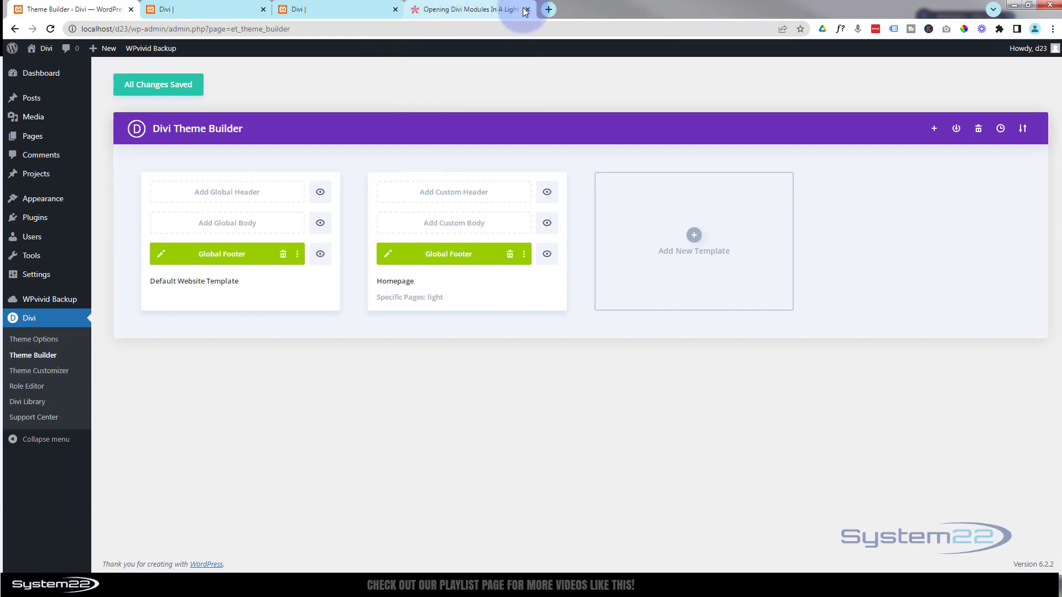
click(283, 256)
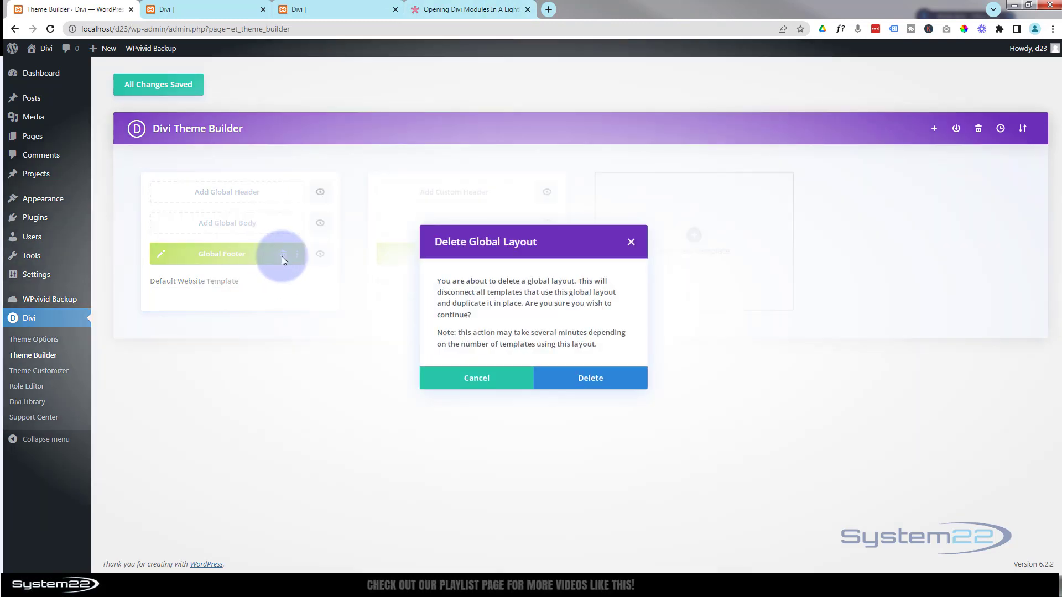
click(588, 377)
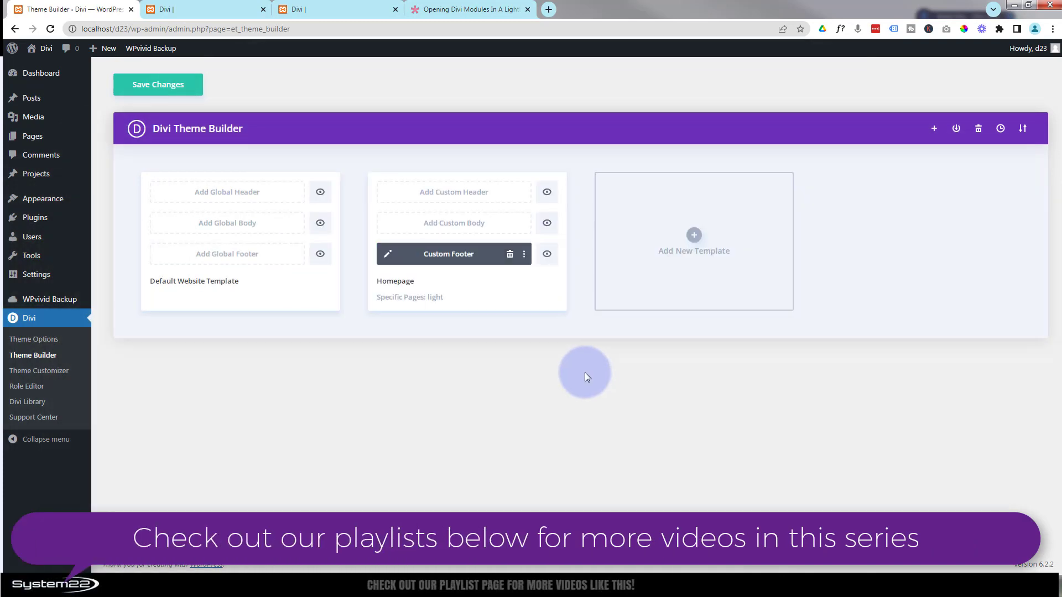
Step: Remove the Homepage template's custom footer and start building a new Global Footer from scratch
click(509, 254)
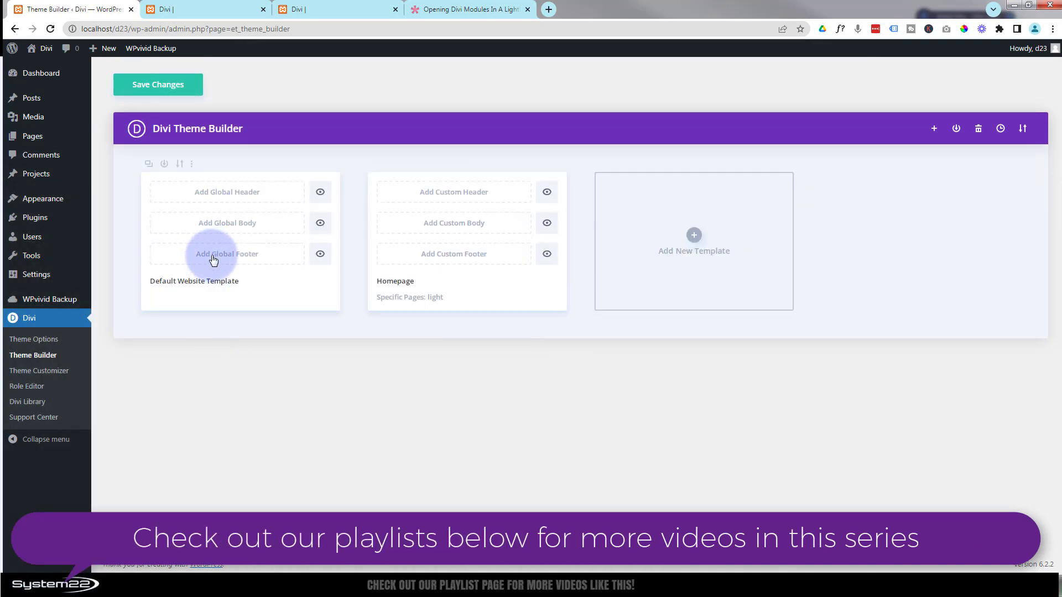
click(213, 258)
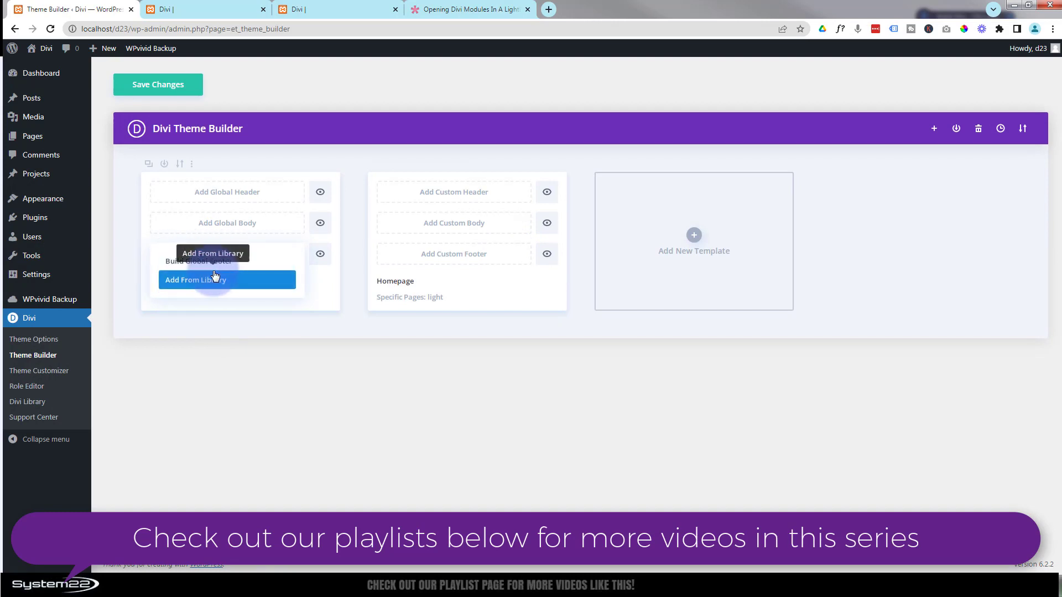
click(187, 265)
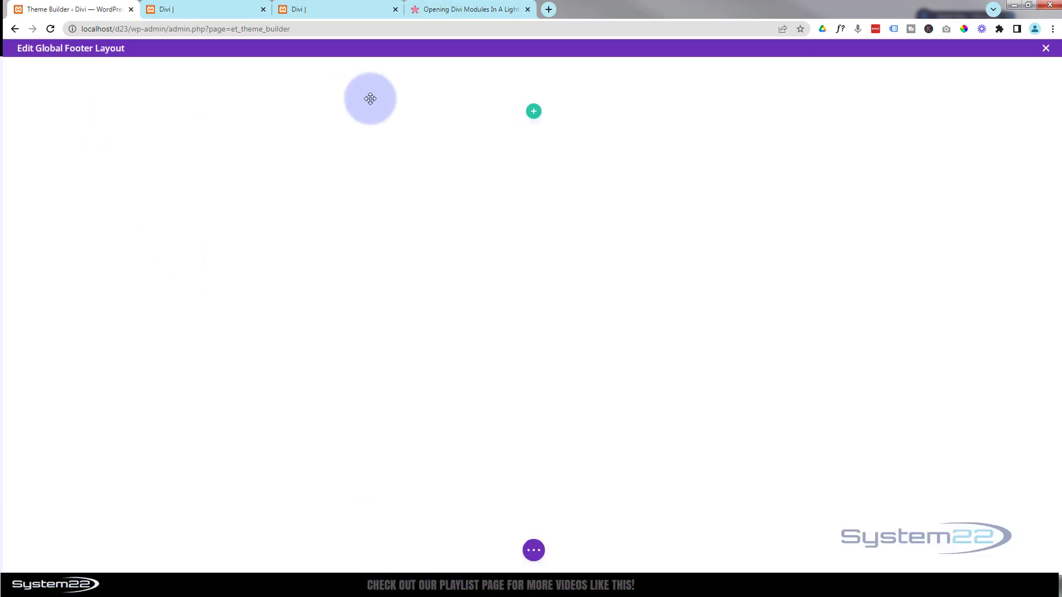
Step: Add a three-column row with an Image module in its first column
click(534, 113)
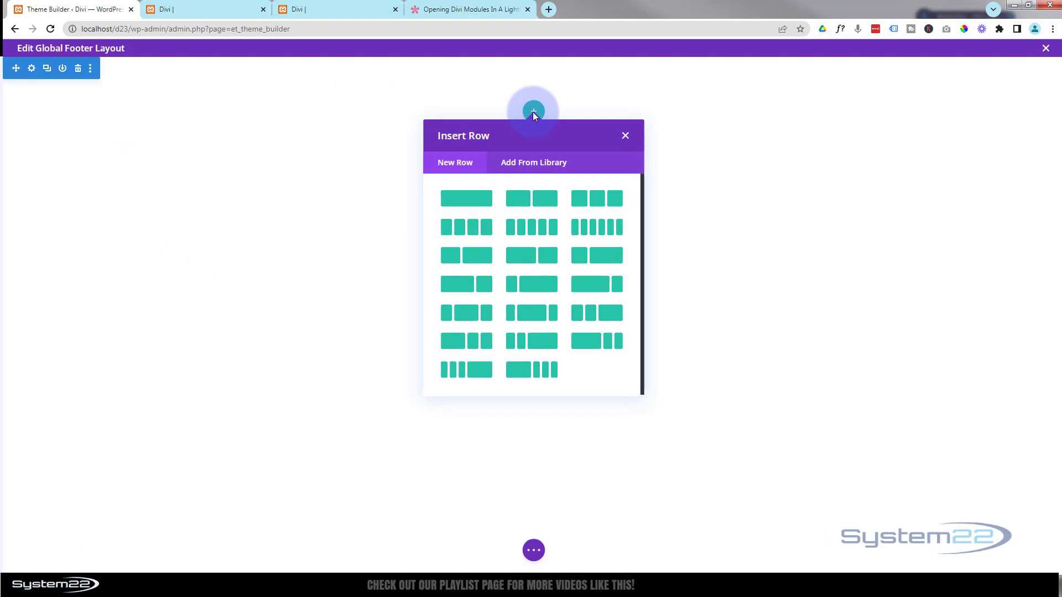
click(467, 317)
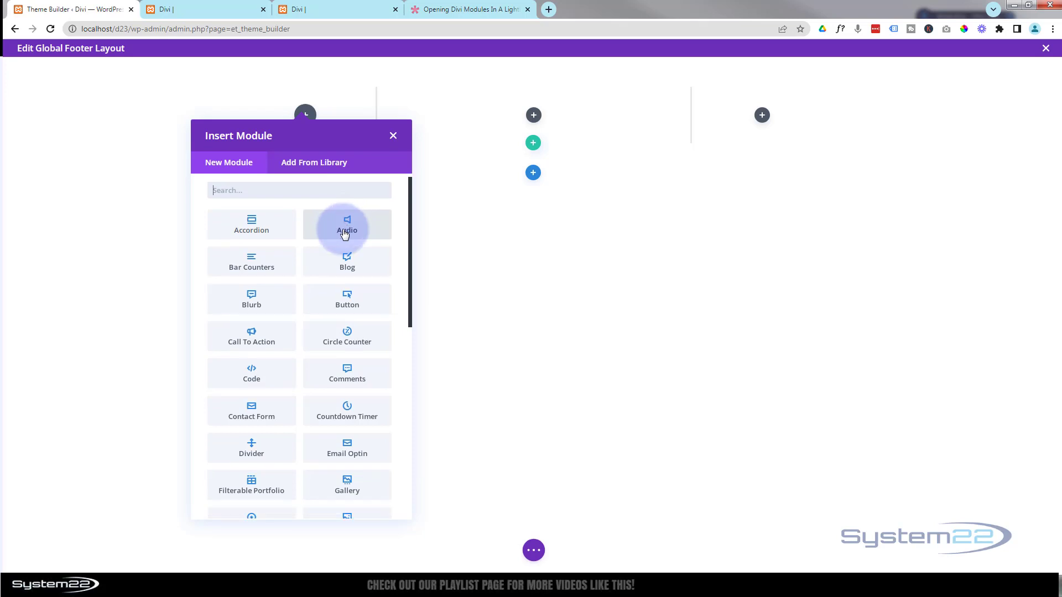
scroll(346, 232, down, 3)
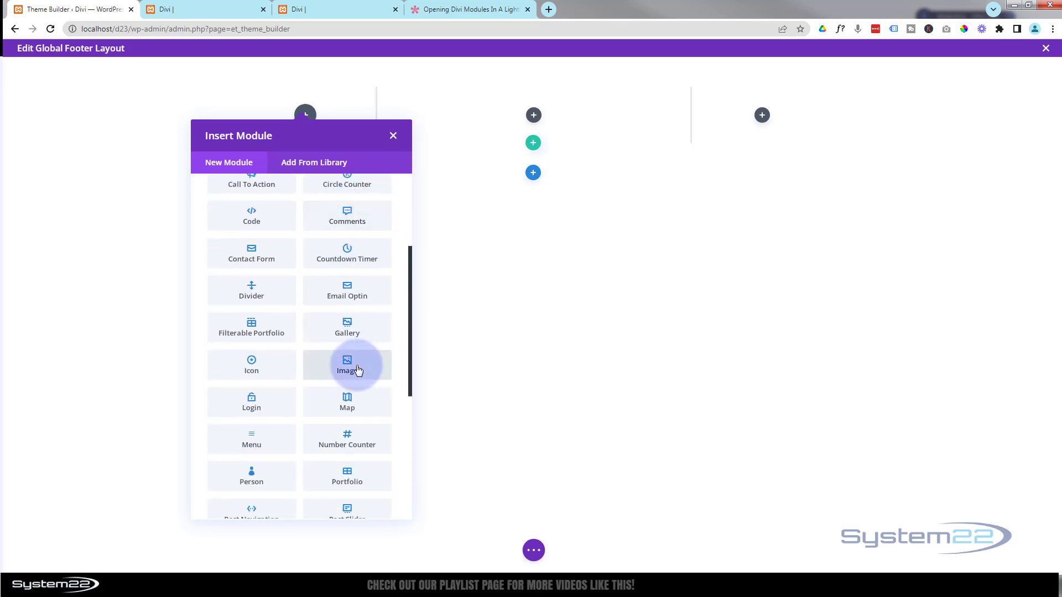
click(358, 369)
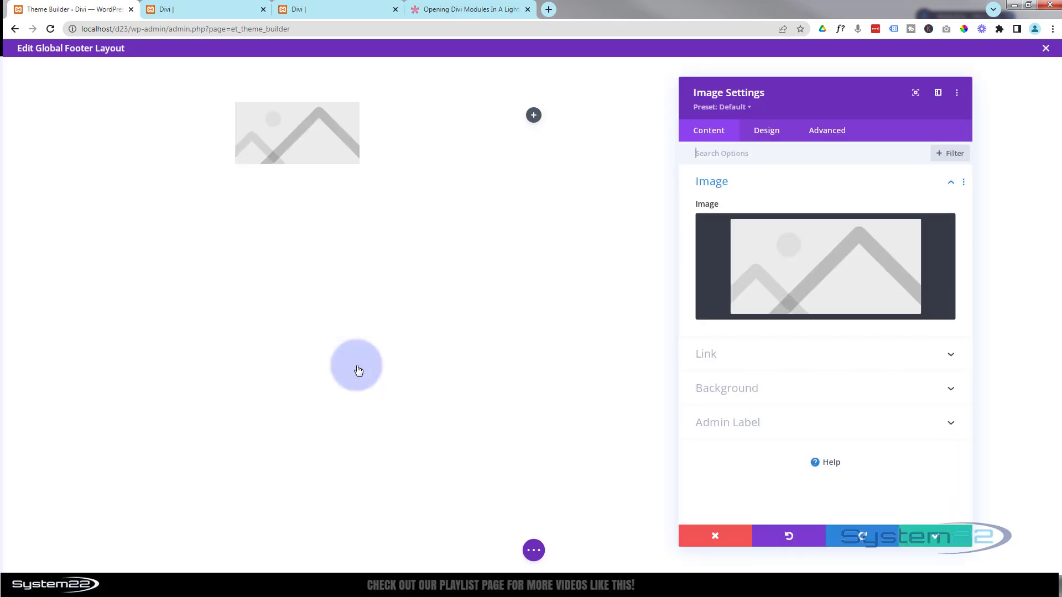
Step: Set the image to the system22-white-b-shadow.png logo from the Media Library
click(821, 270)
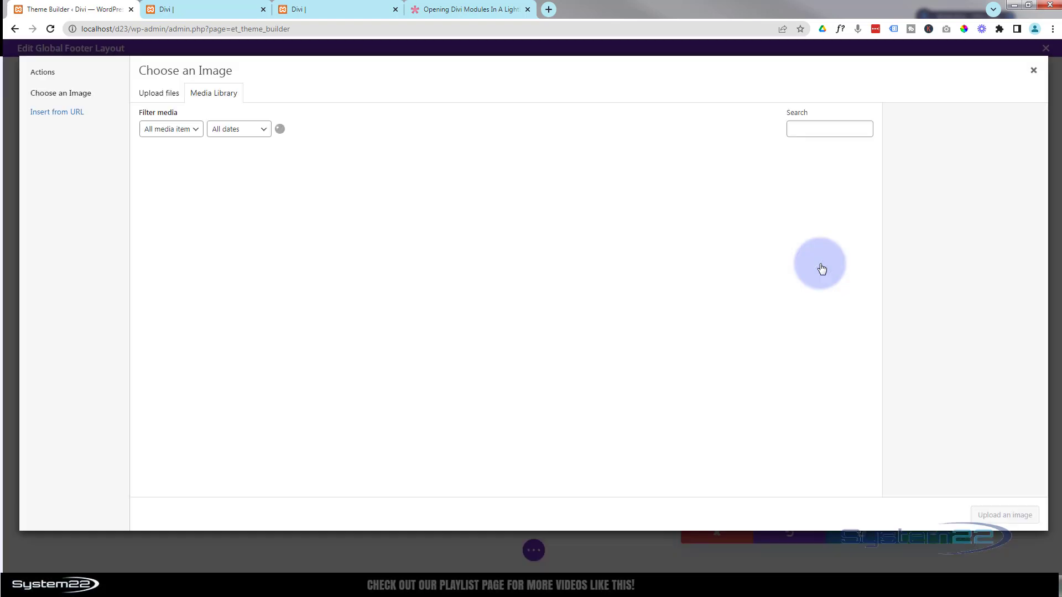
scroll(586, 257, down, 10)
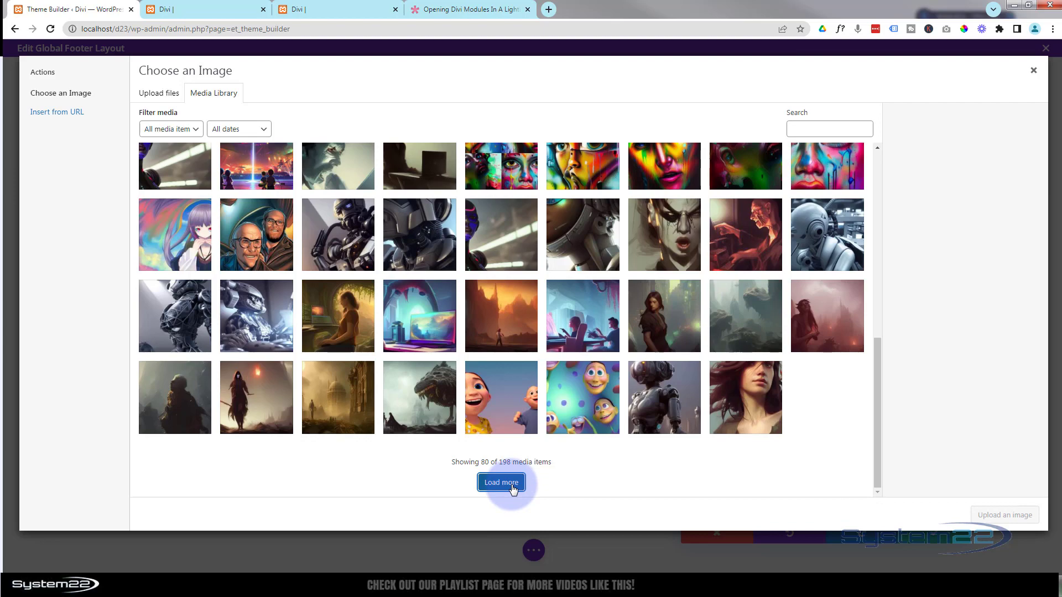
click(513, 489)
scroll(446, 437, up, 5)
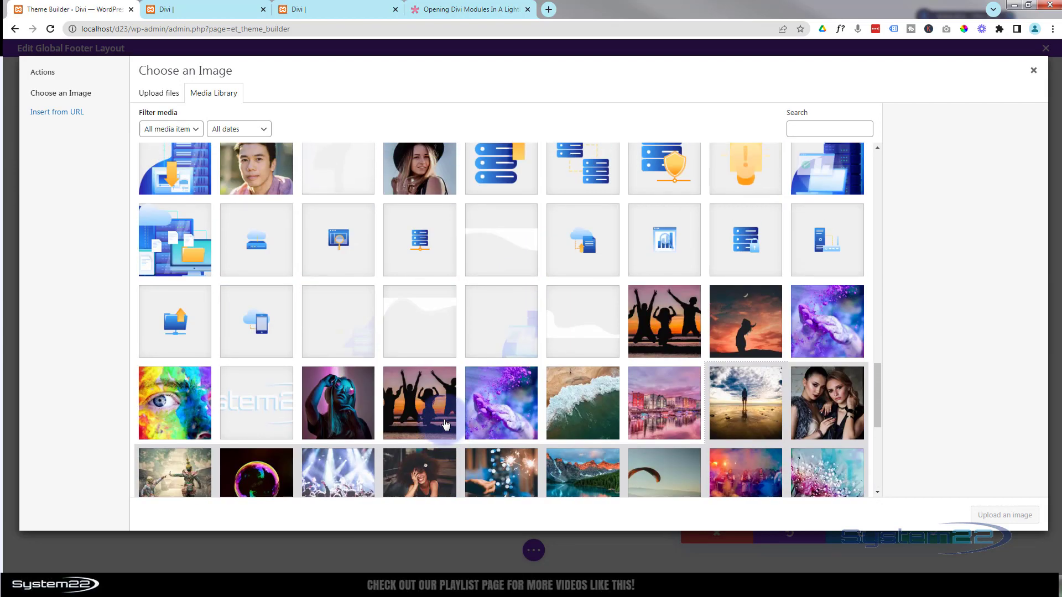
click(256, 398)
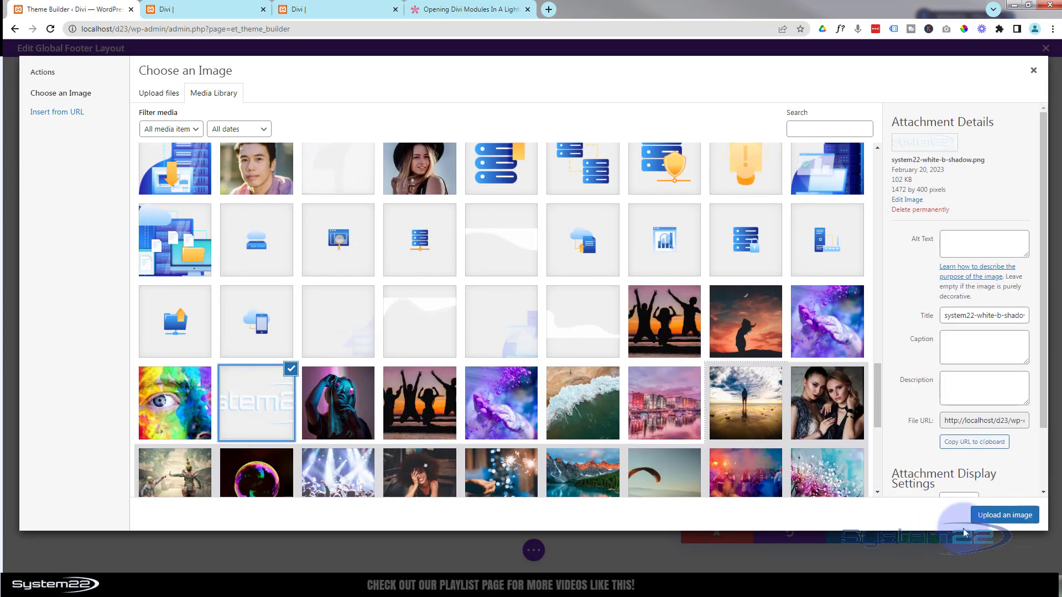
click(1003, 515)
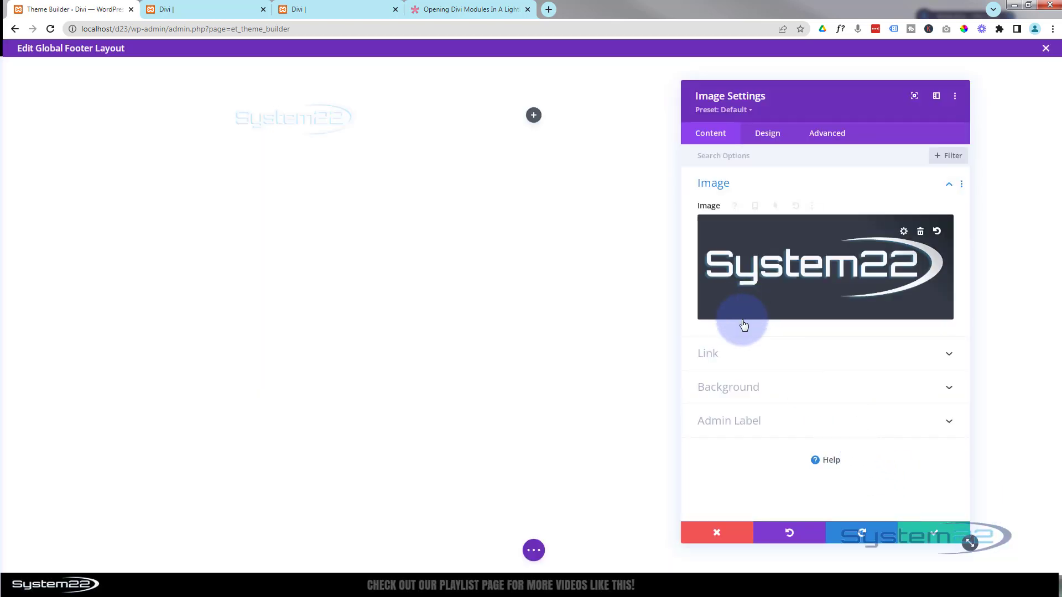
click(758, 356)
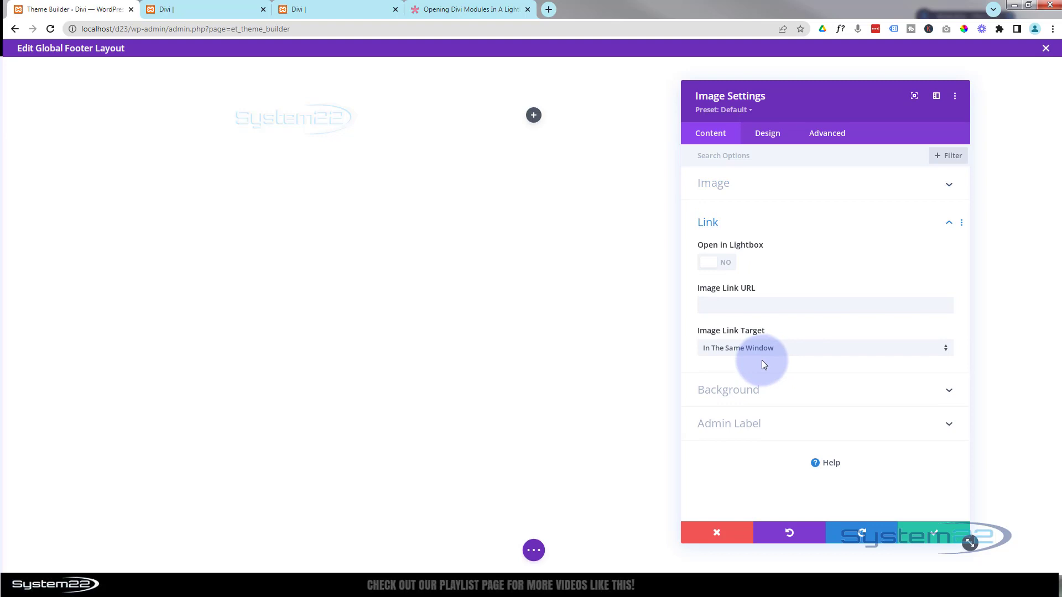
Step: Save the logo image module and add a Menu module to the middle column
click(909, 530)
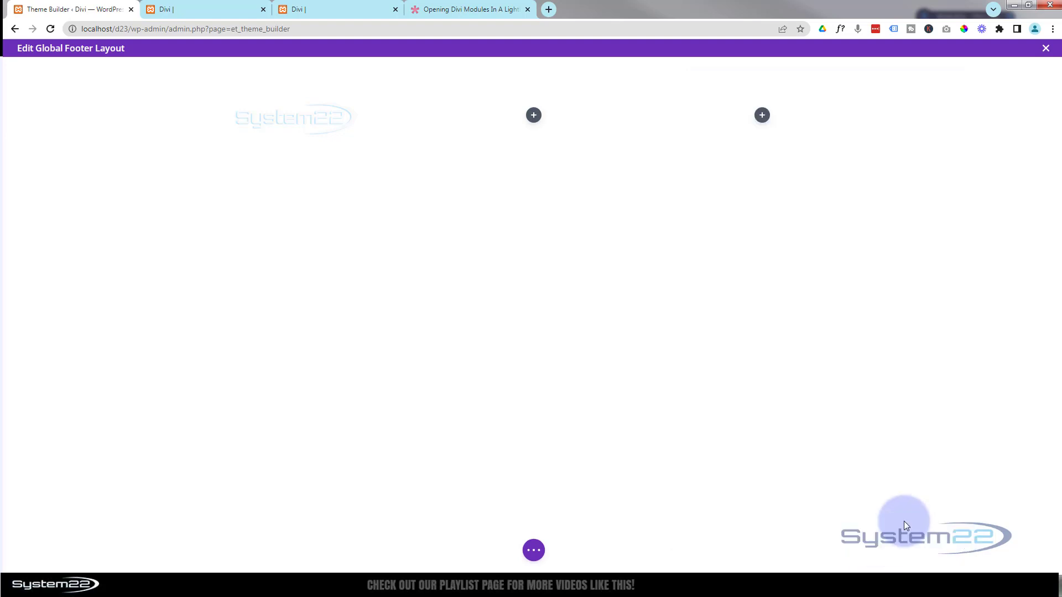
click(533, 115)
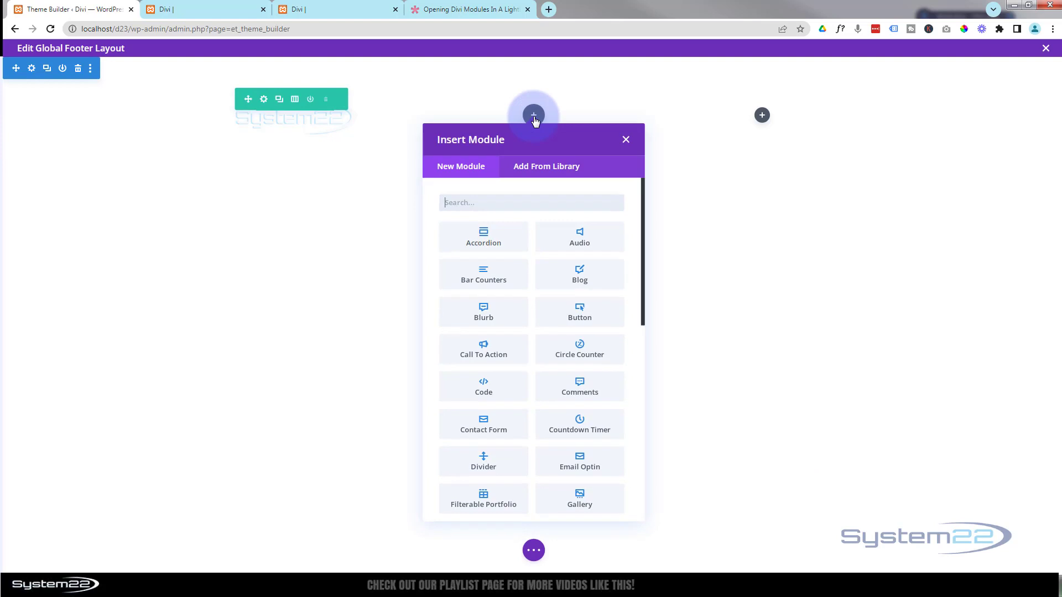
scroll(535, 309, down, 4)
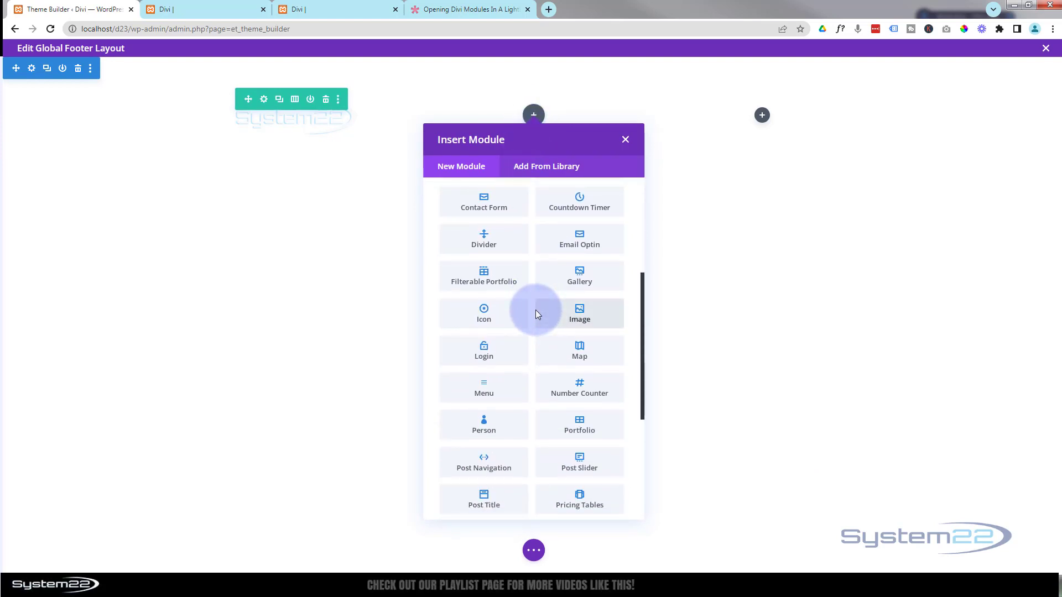
click(486, 387)
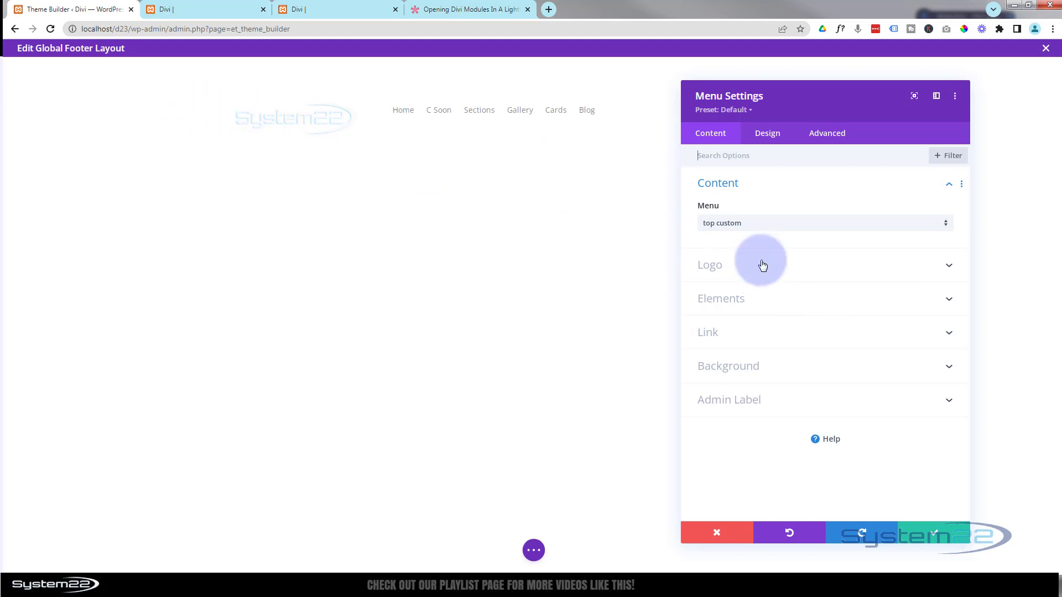
Step: Set the menu's layout style to Centered and save the Menu module
click(770, 136)
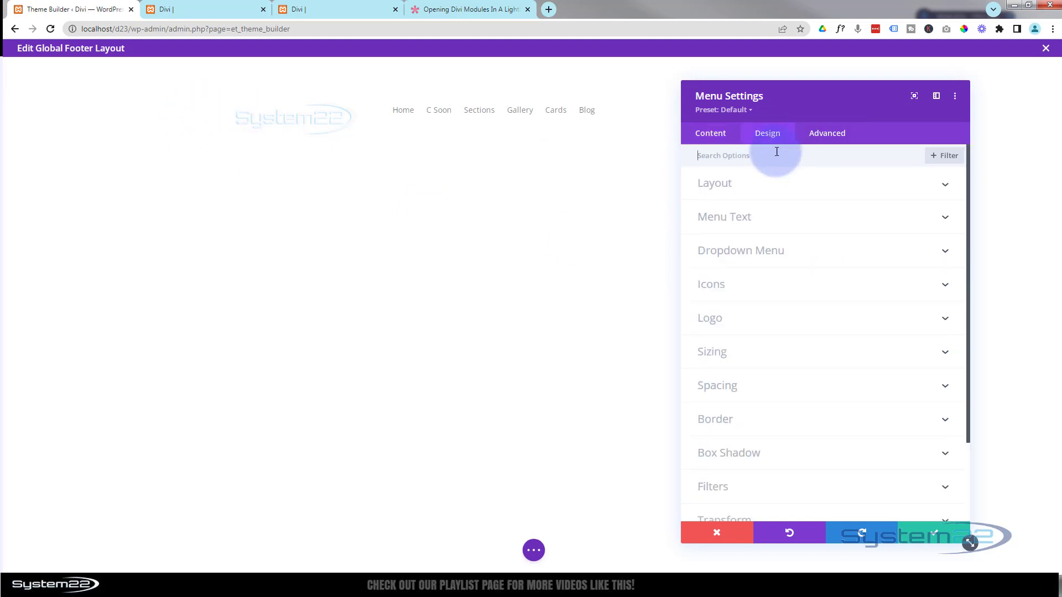
click(791, 182)
click(784, 224)
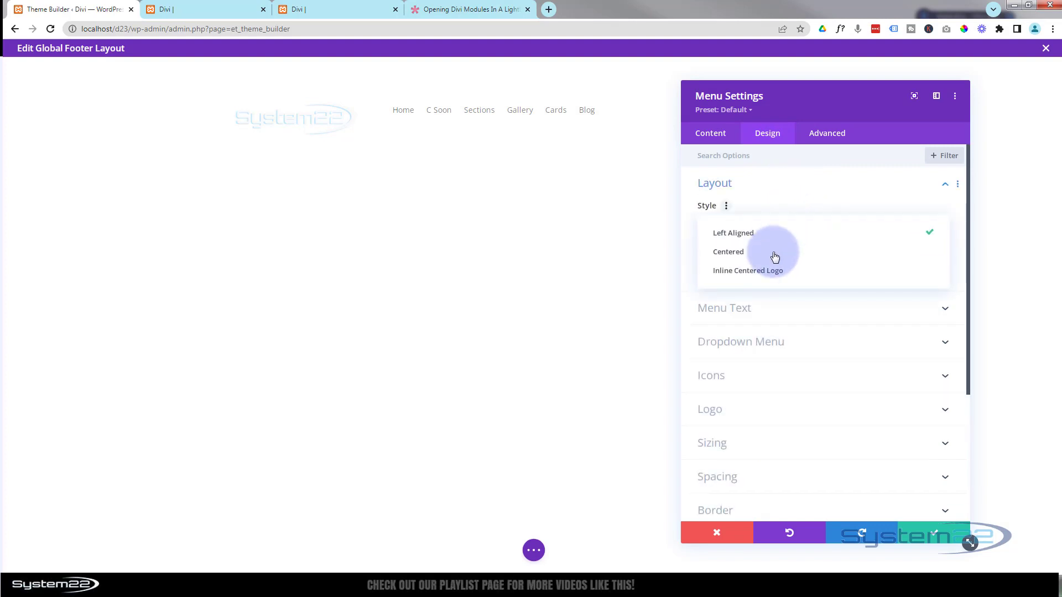
click(773, 262)
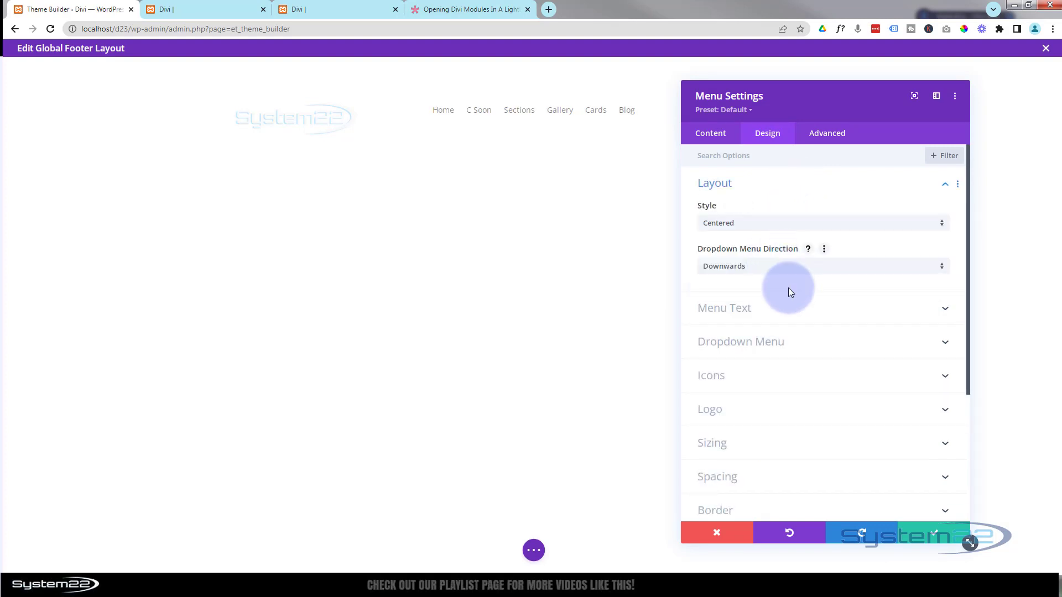
click(933, 536)
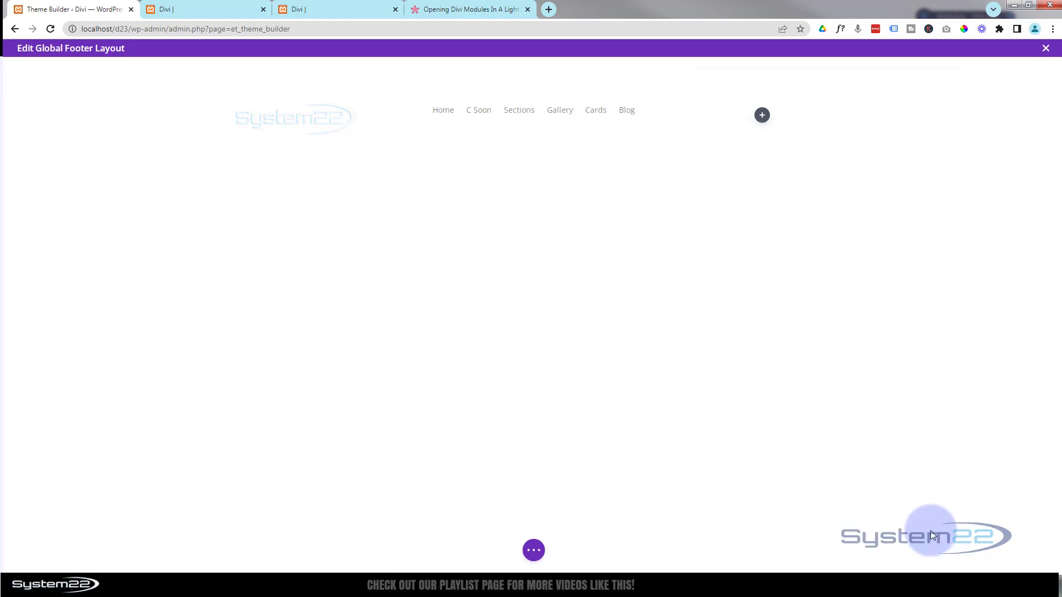
Step: Add a Click Here Button module to the footer's third column
click(765, 118)
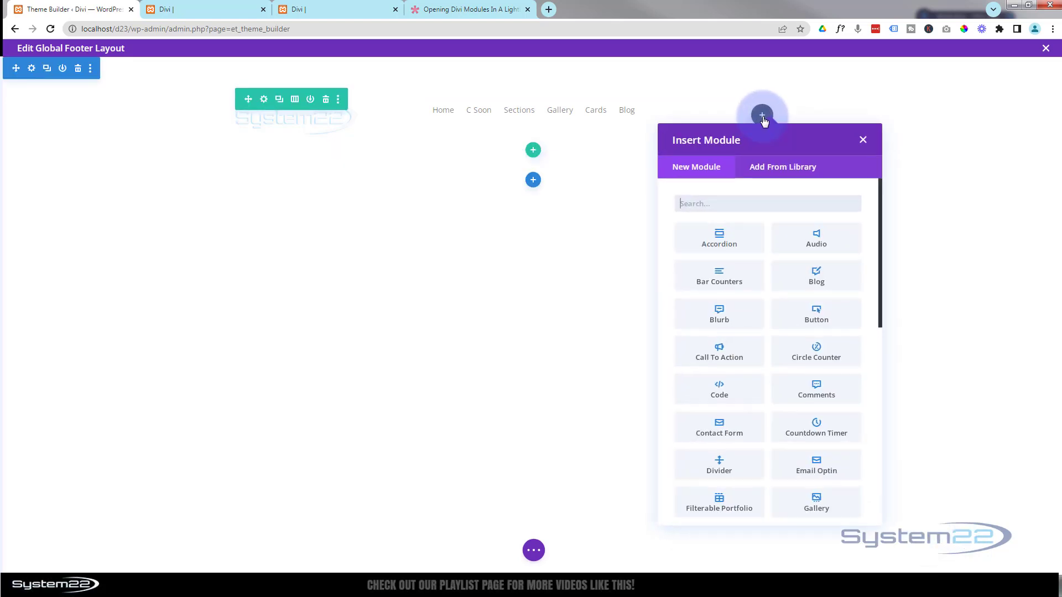
click(816, 313)
drag(778, 117, 569, 205)
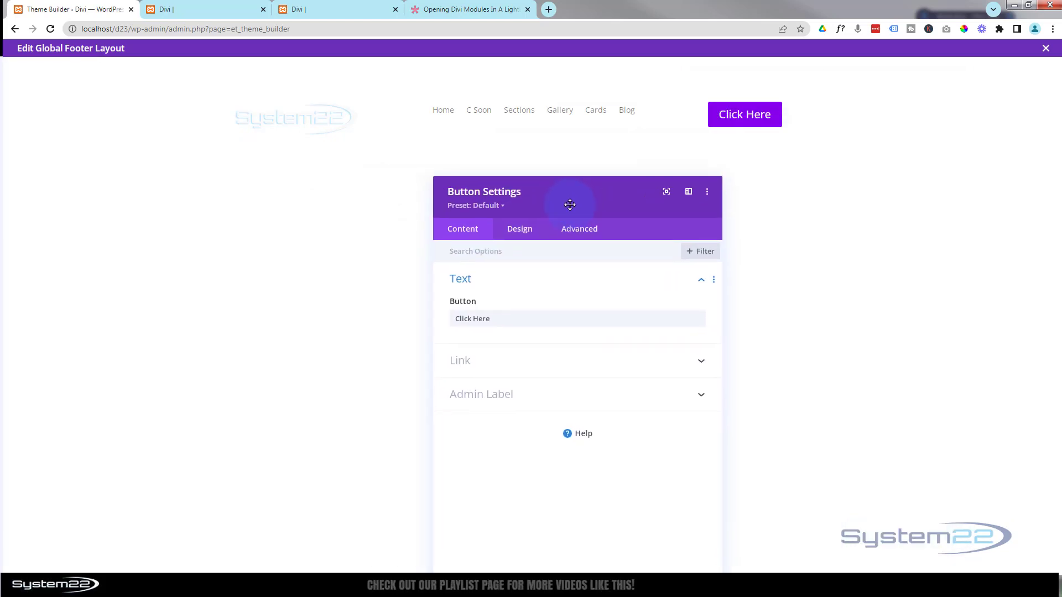
Step: Centre-align the Click Here button in its column and save the button settings
click(526, 234)
click(538, 280)
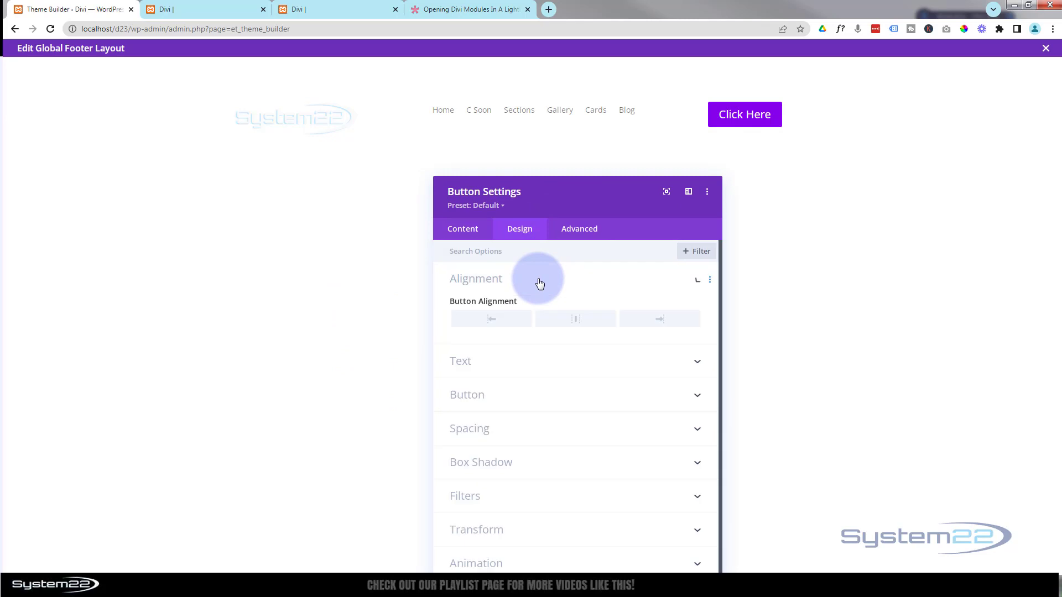
click(575, 320)
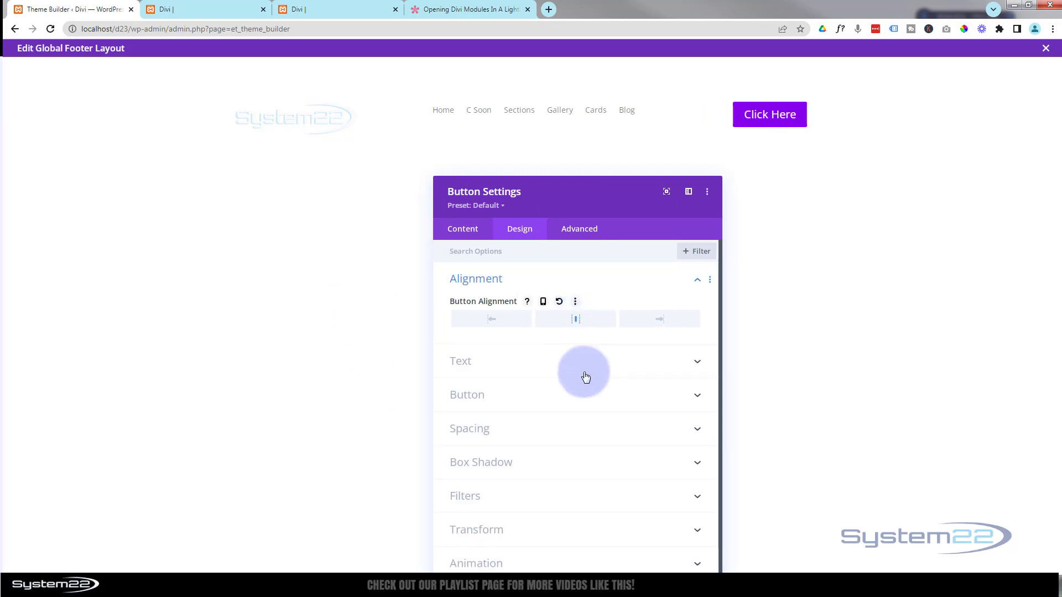
drag(604, 207, 607, 120)
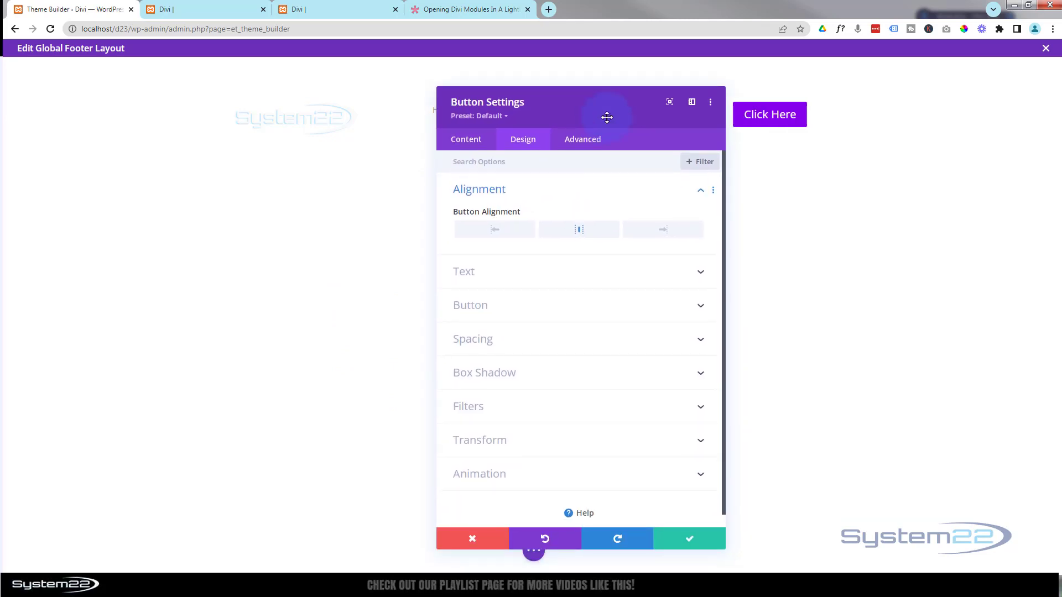
click(689, 545)
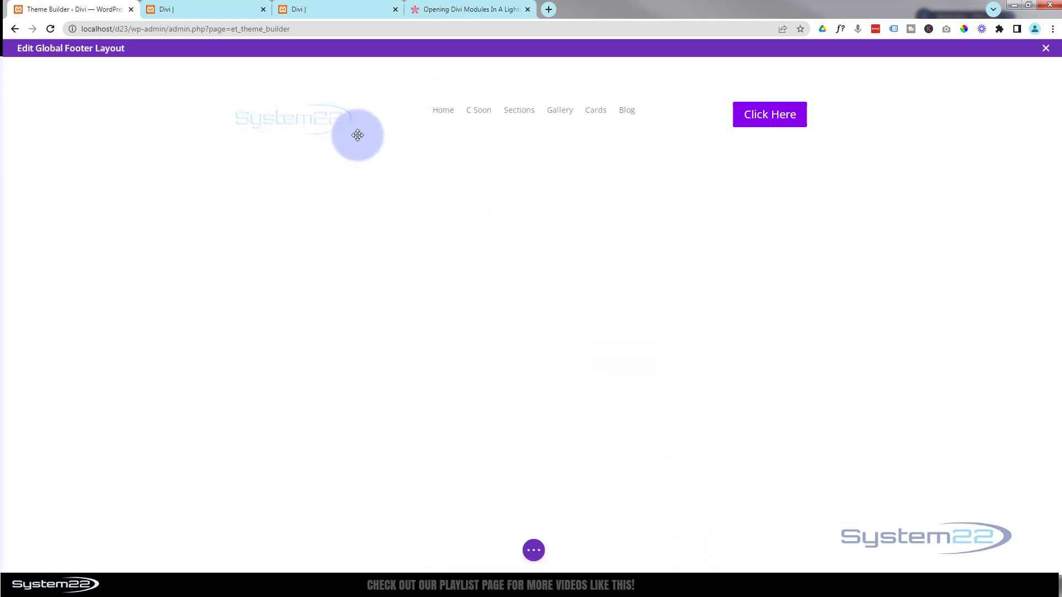
mouse_move(339, 118)
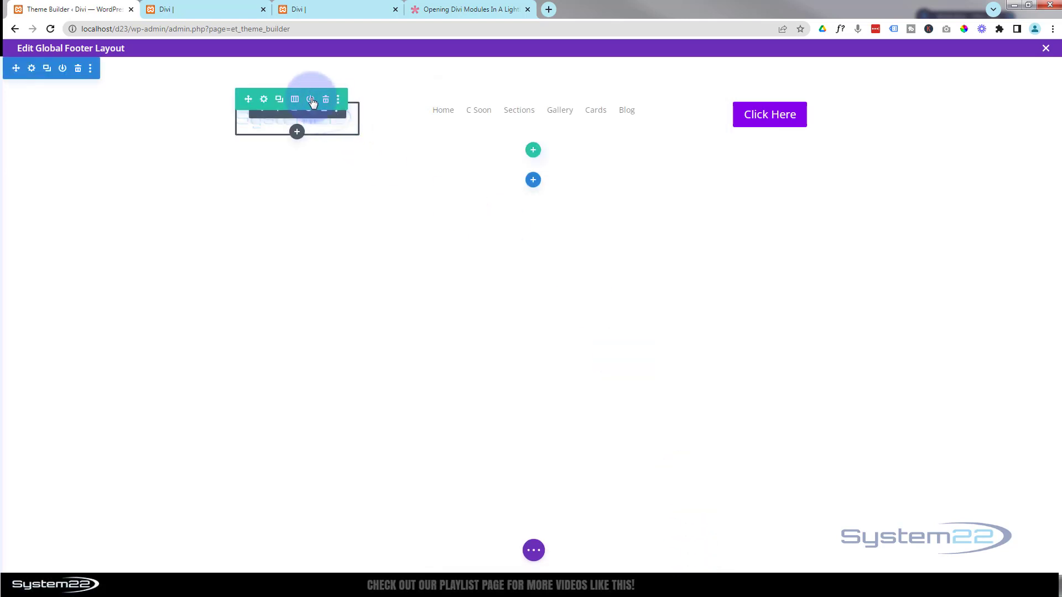
Step: Give the logo row a dark grey #242424 background colour
click(261, 98)
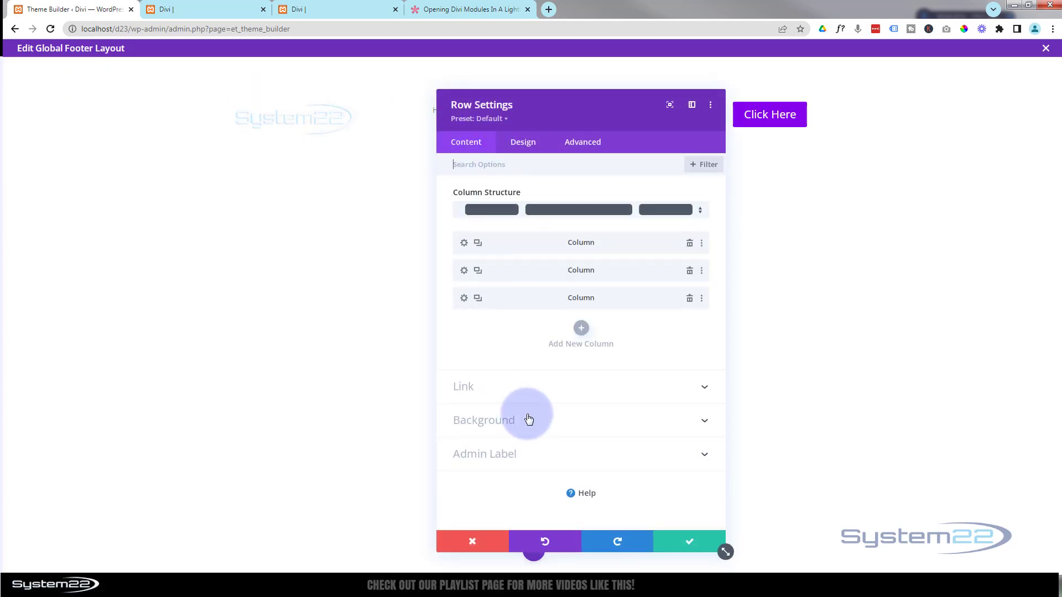
click(500, 420)
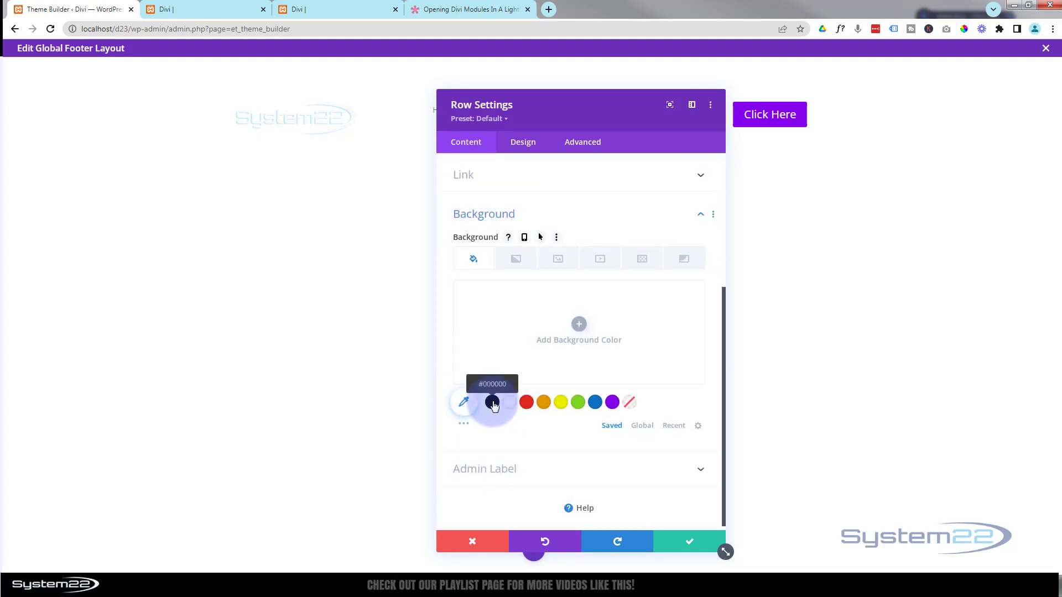
click(464, 425)
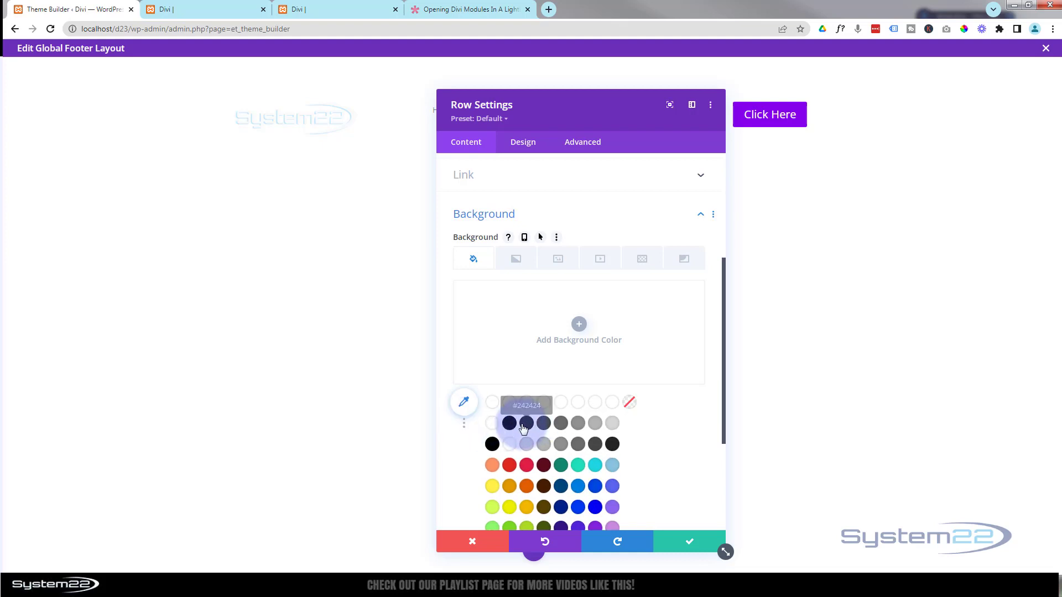
click(527, 424)
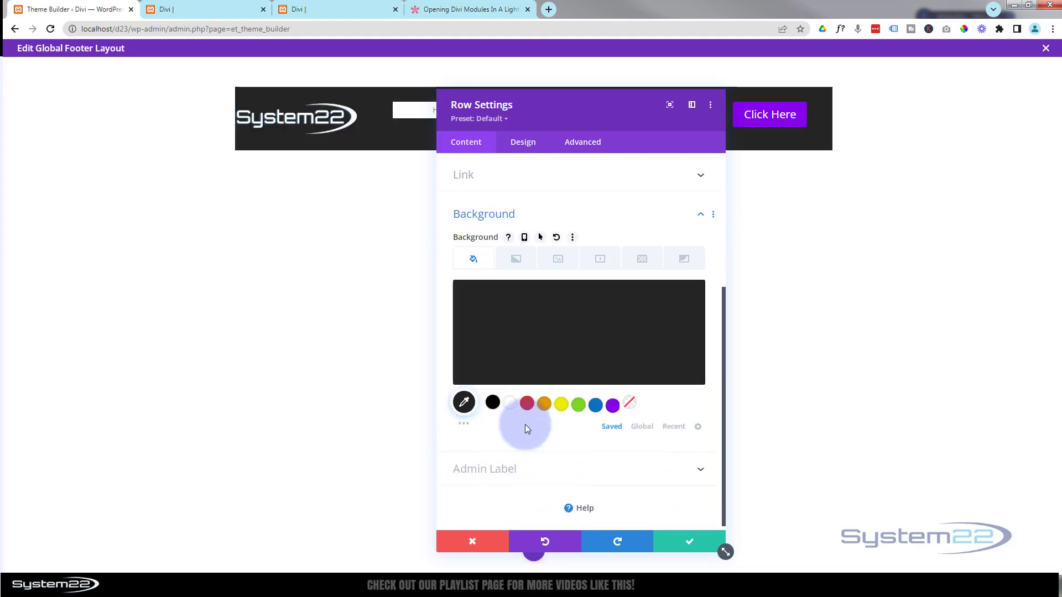
drag(569, 123, 605, 148)
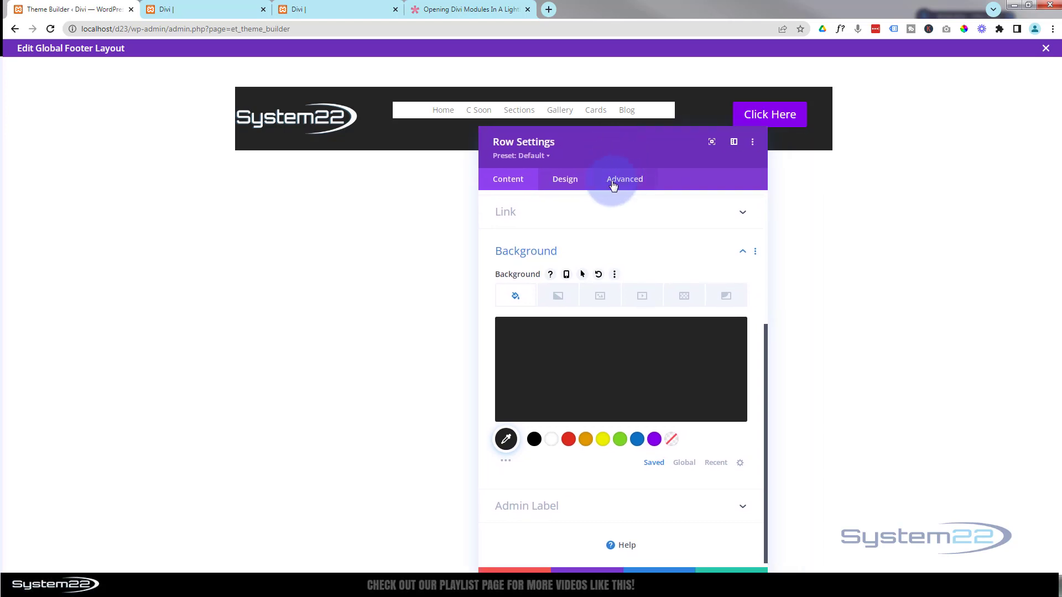
Step: Set the row's Width and Max Width to 100% and save the row settings
click(565, 179)
click(580, 231)
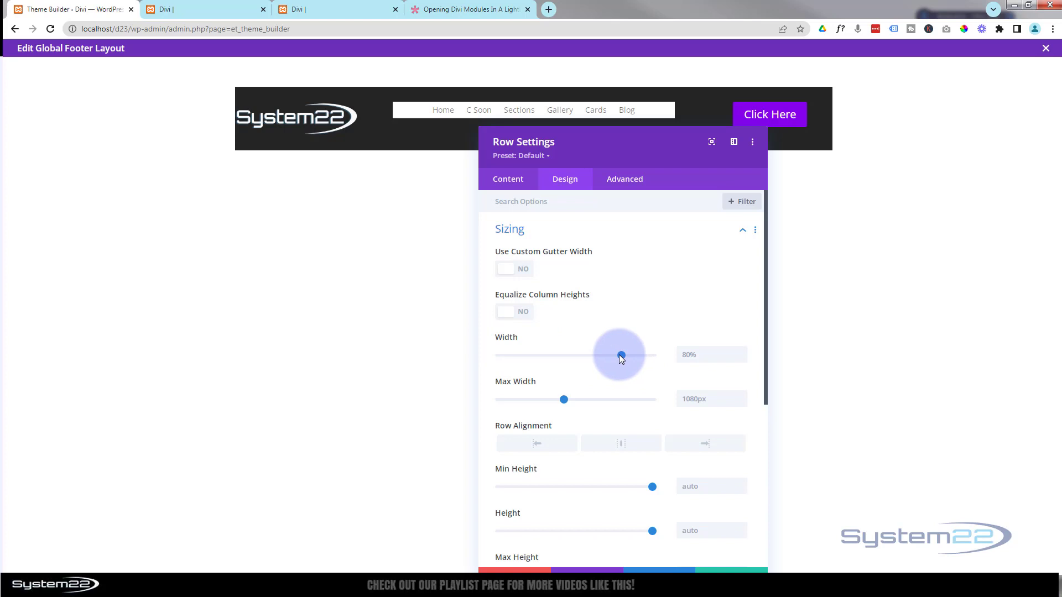
click(655, 356)
drag(716, 356, 670, 358)
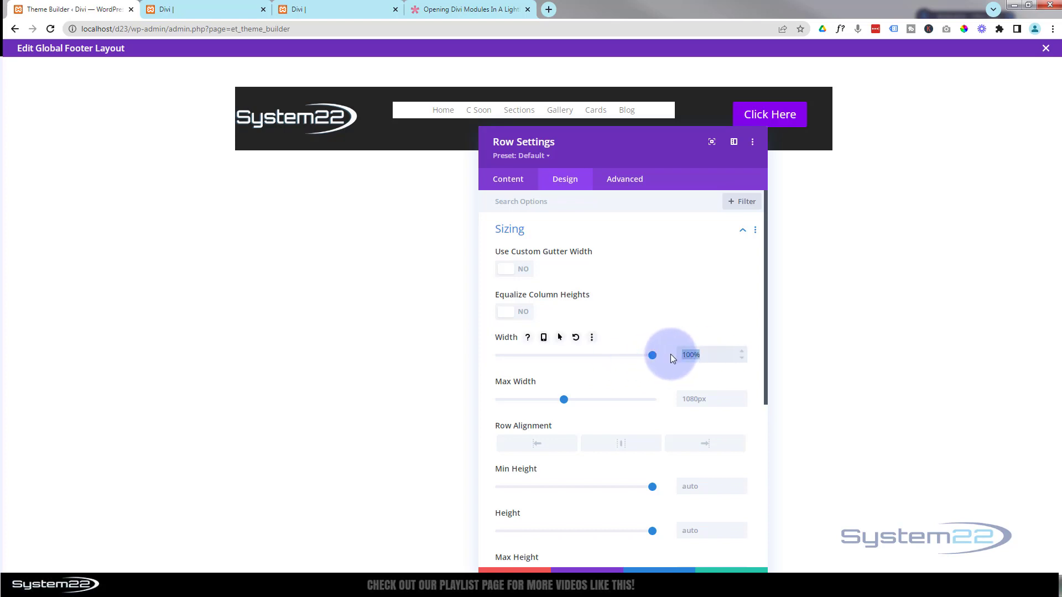
click(681, 399)
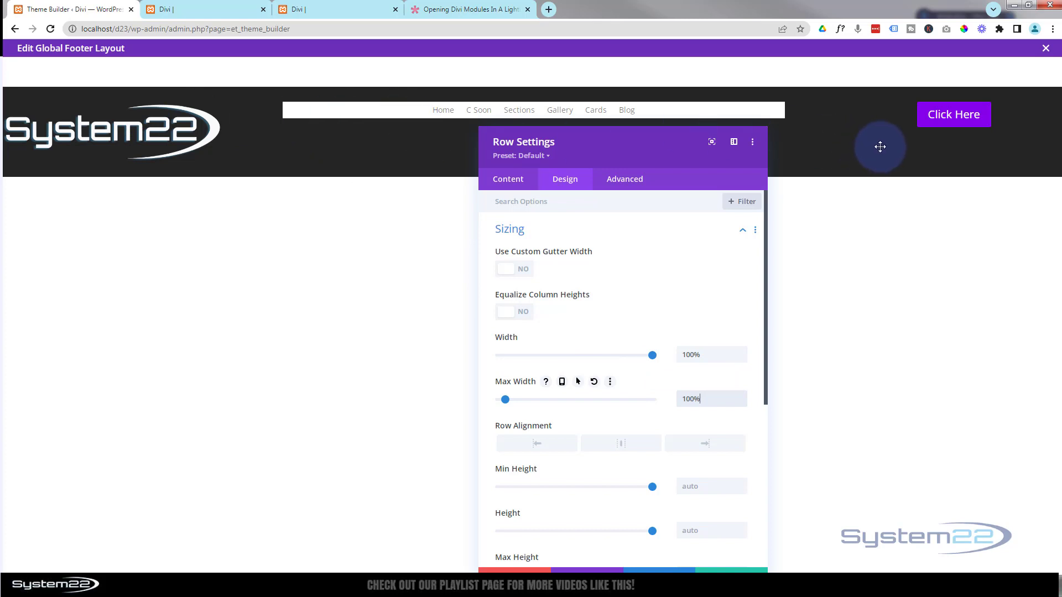
click(741, 569)
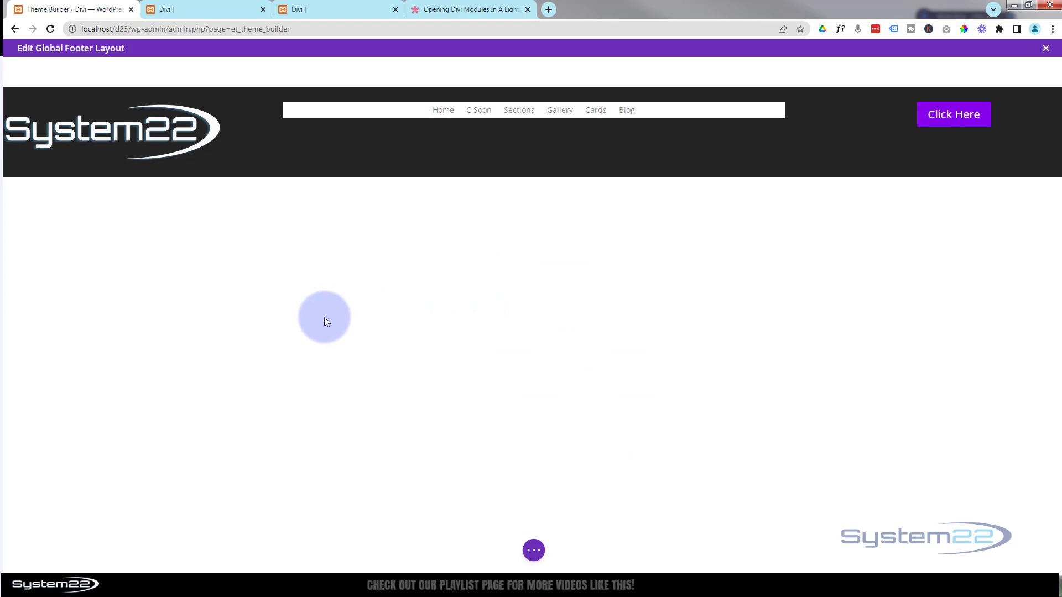
mouse_move(113, 133)
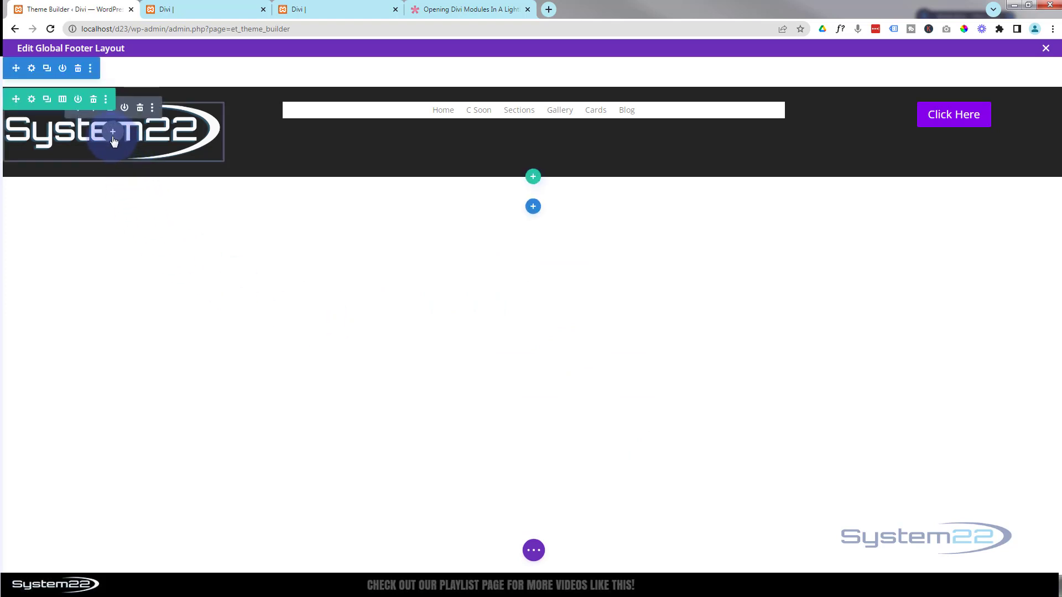
Step: Scale the System22 logo to 52% width, centre it in its column, and save
click(93, 113)
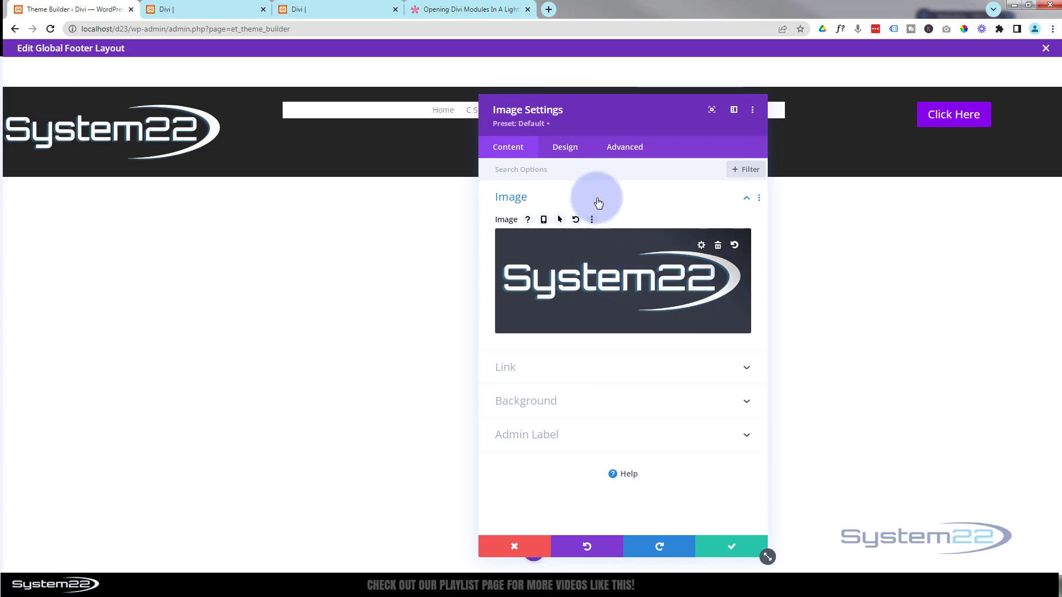
click(564, 147)
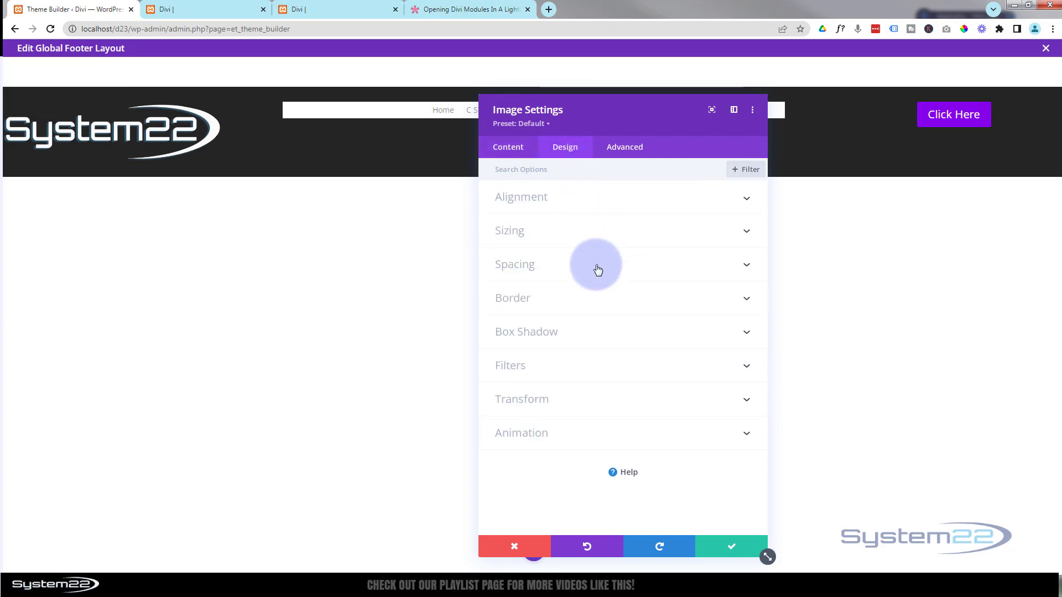
click(588, 233)
drag(644, 256, 579, 254)
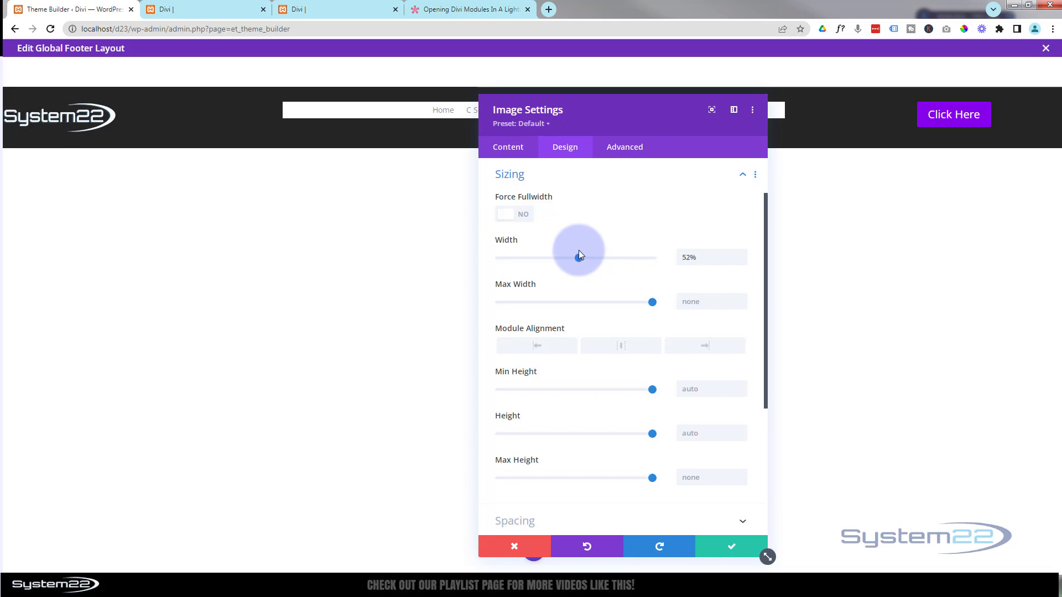
scroll(564, 246, up, 2)
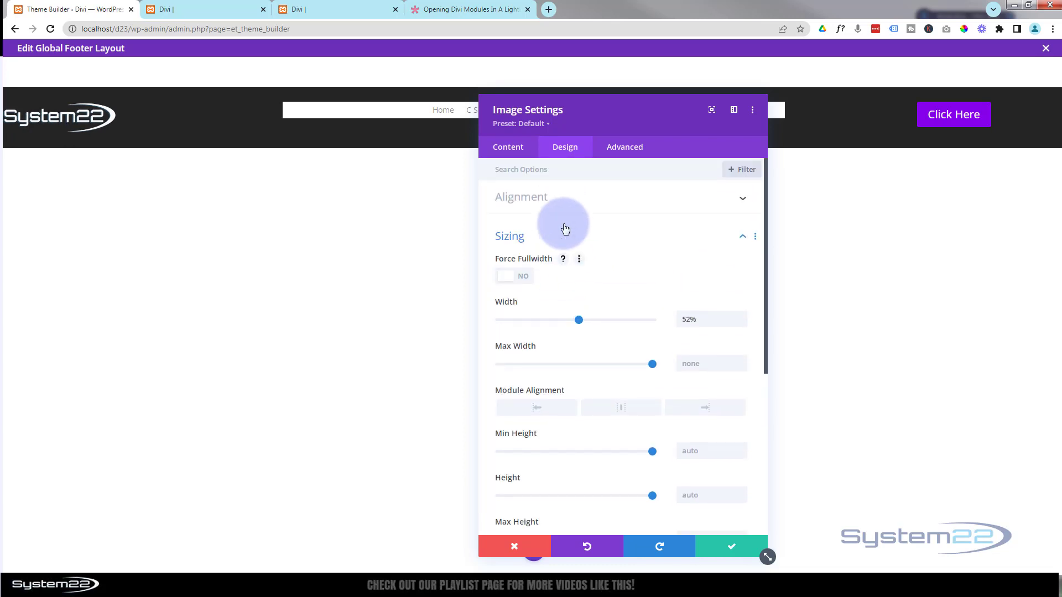
click(598, 197)
click(619, 238)
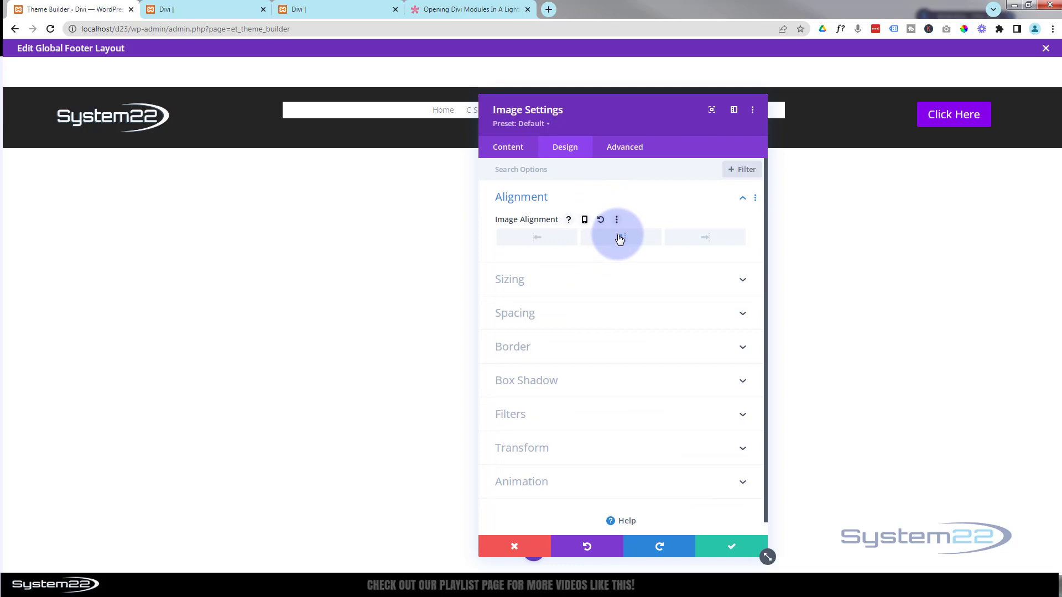
click(734, 549)
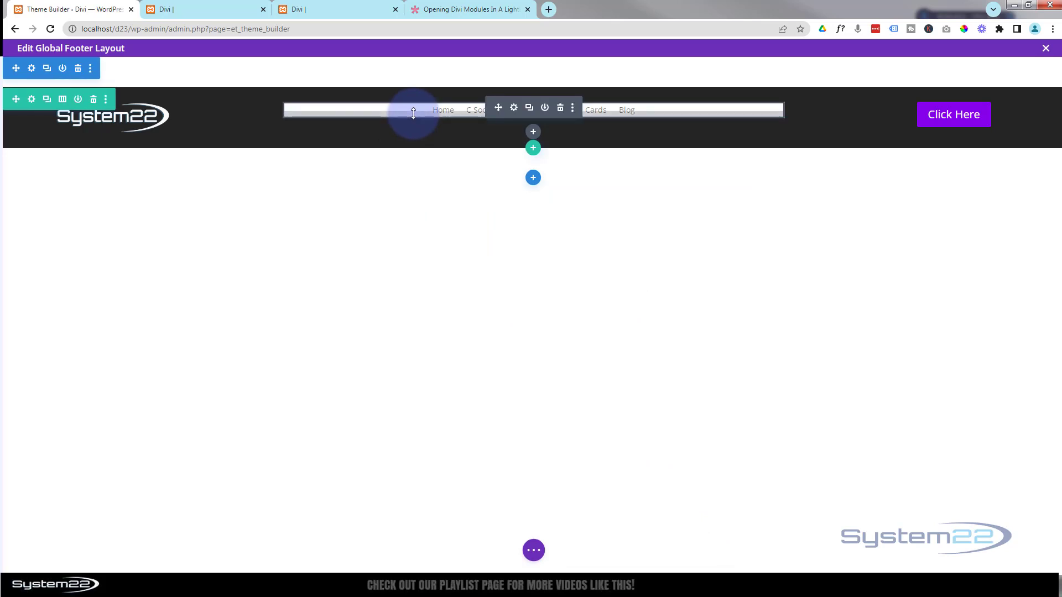
Step: Remove the navigation menu's background colour
click(515, 109)
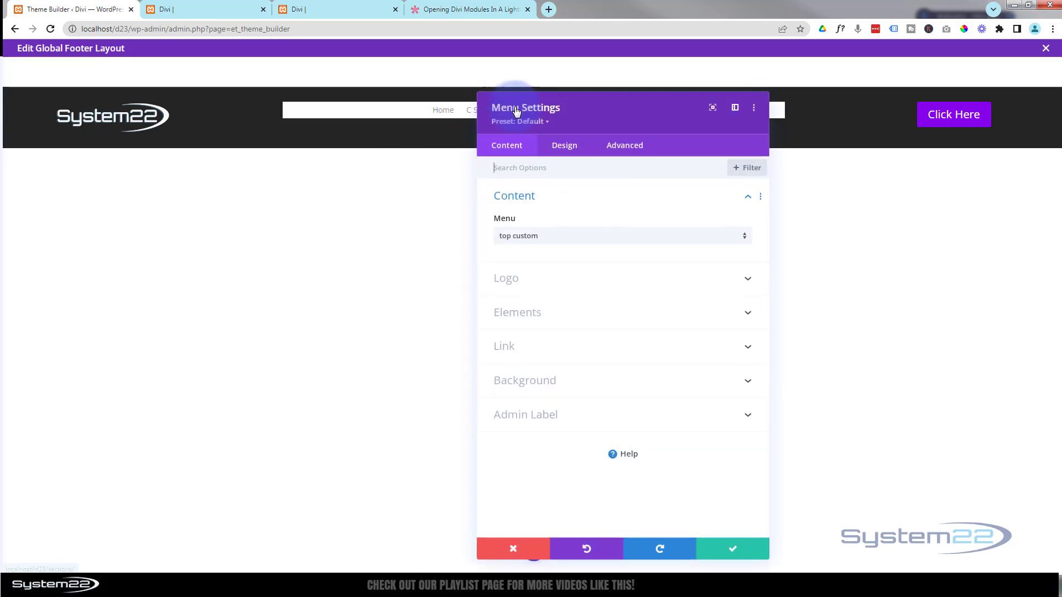
click(588, 387)
click(729, 297)
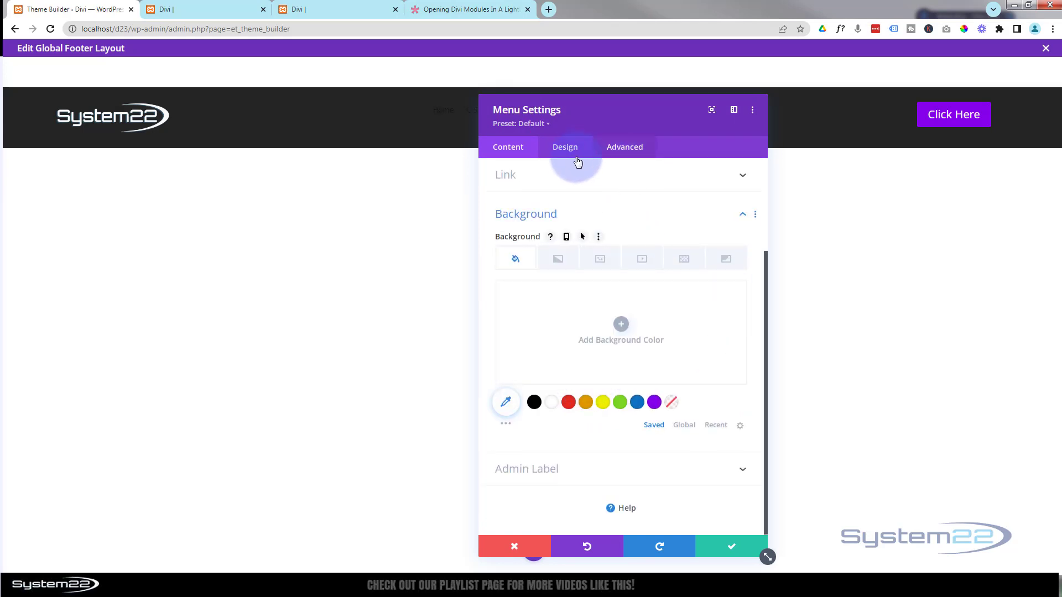
drag(572, 132, 713, 129)
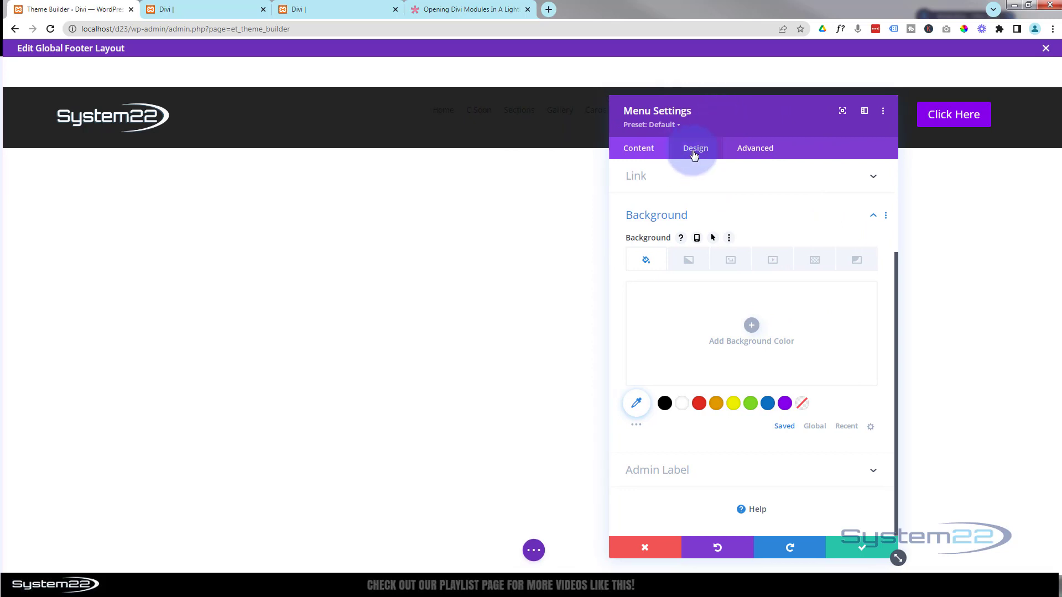
Step: Make the menu's active link and link text white
click(695, 152)
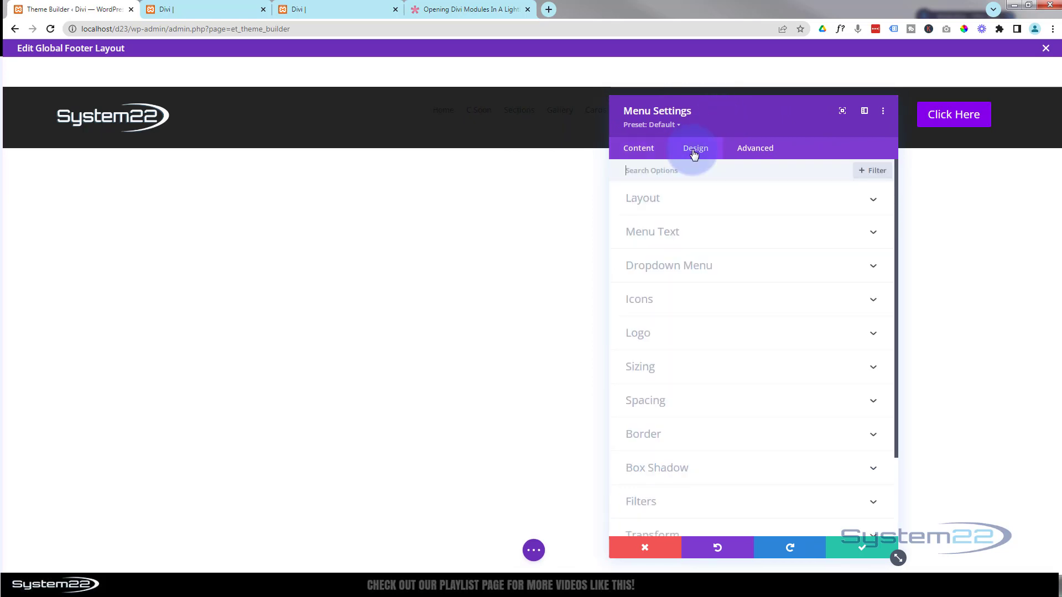
click(700, 232)
click(683, 223)
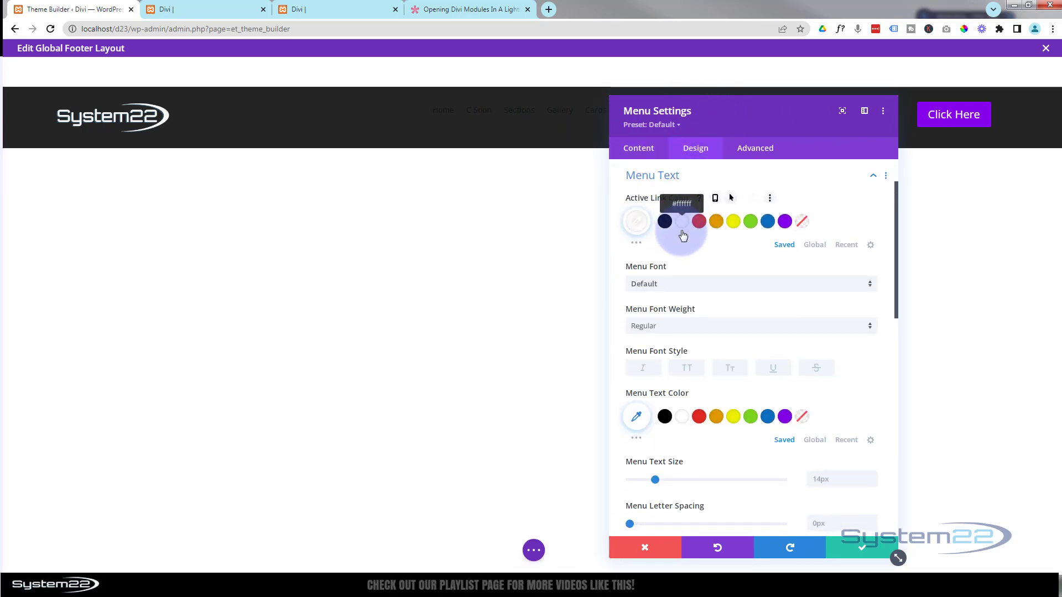
click(683, 418)
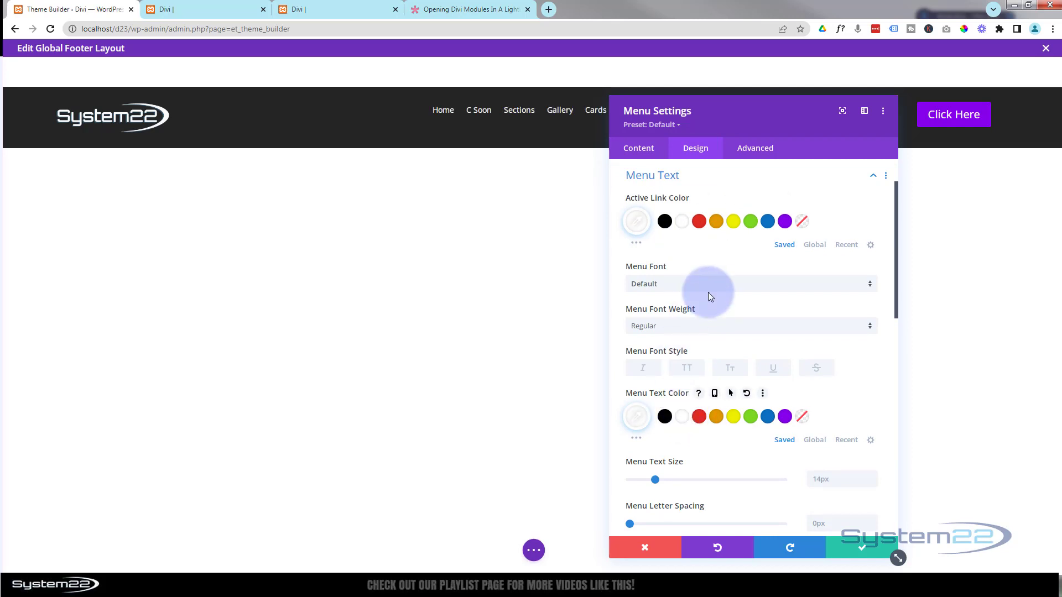
scroll(708, 288, down, 1)
scroll(708, 288, up, 3)
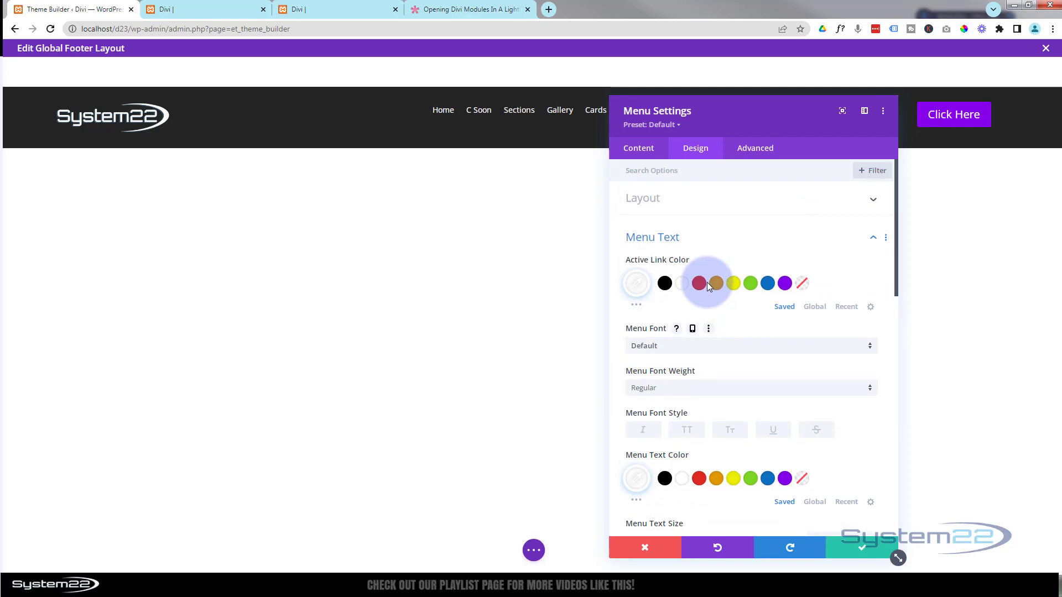
click(721, 234)
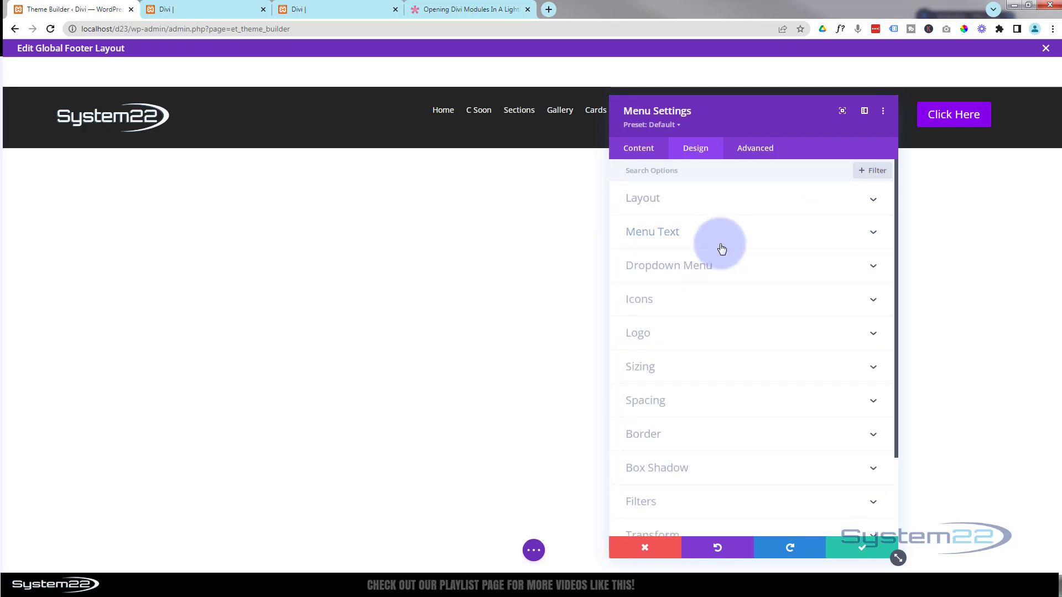
Step: Set the menu's top padding to 14px and save the menu settings
click(715, 403)
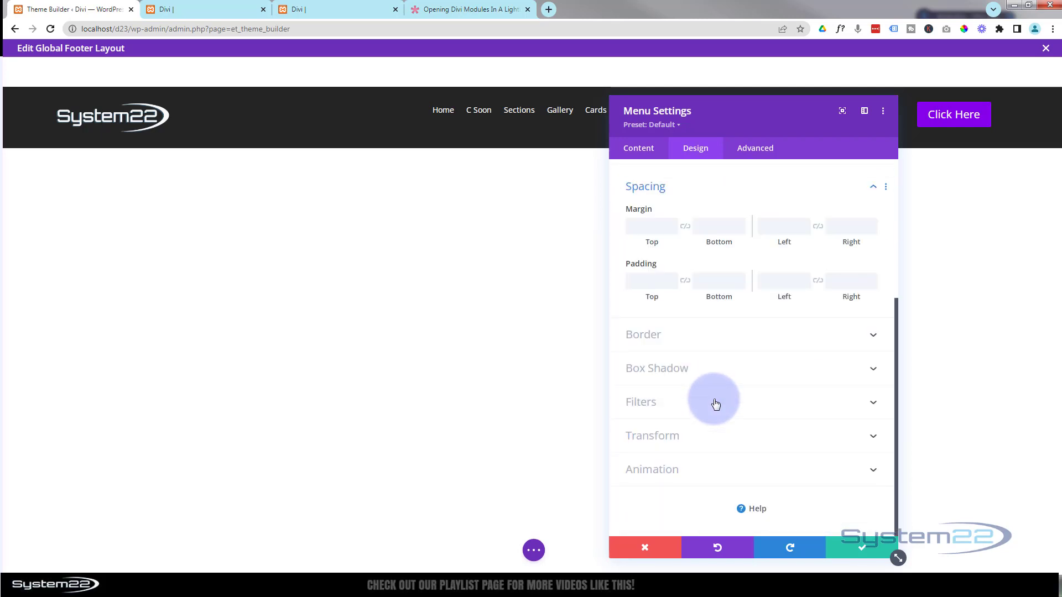
click(644, 278)
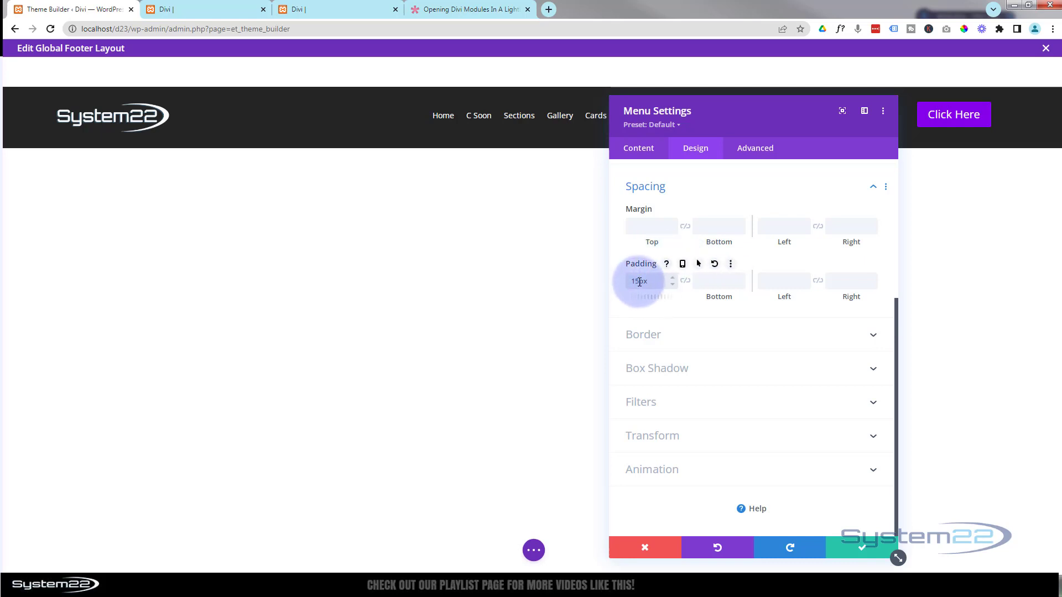
click(672, 284)
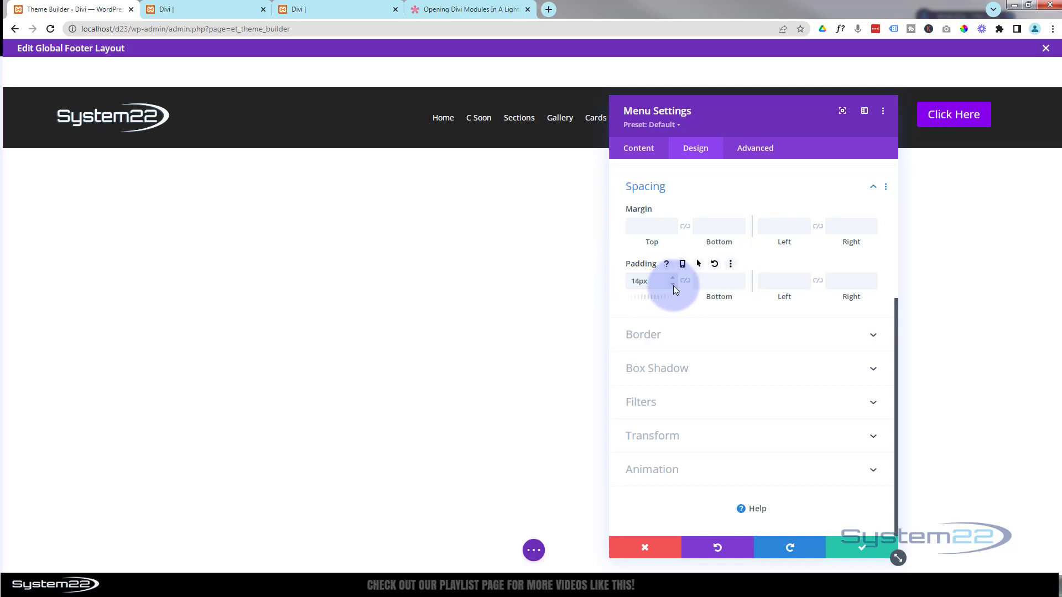
drag(753, 111, 467, 113)
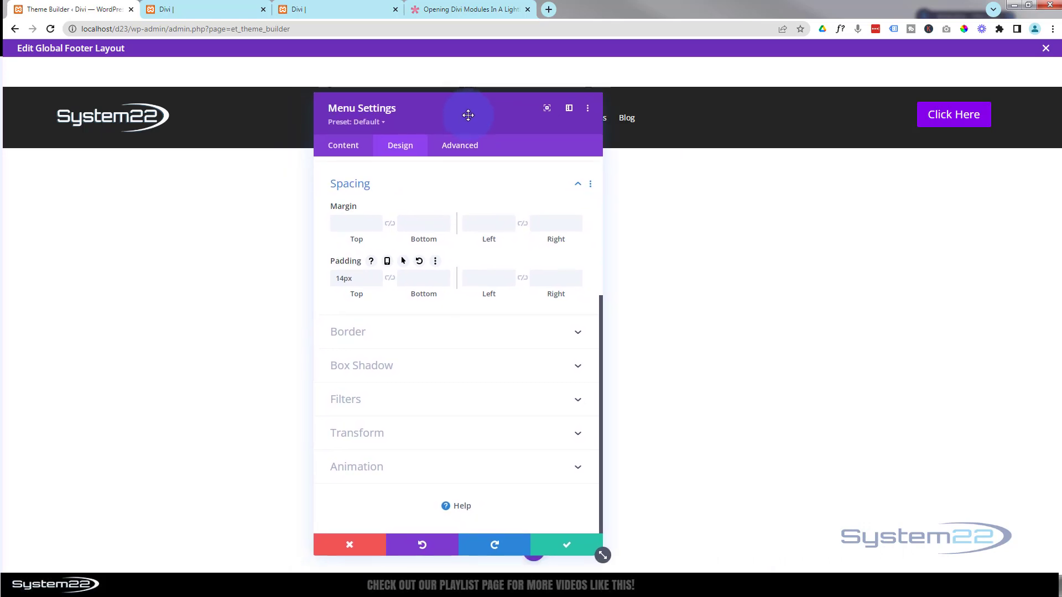
click(954, 118)
click(597, 547)
Step: Clear the Click Here button's 10px top padding
mouse_move(952, 118)
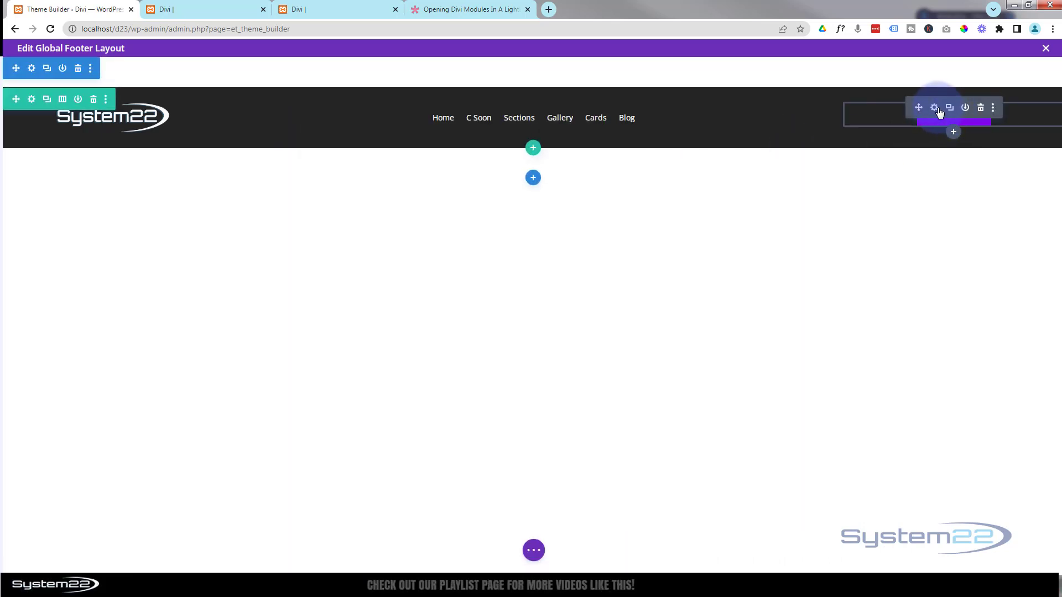
click(935, 109)
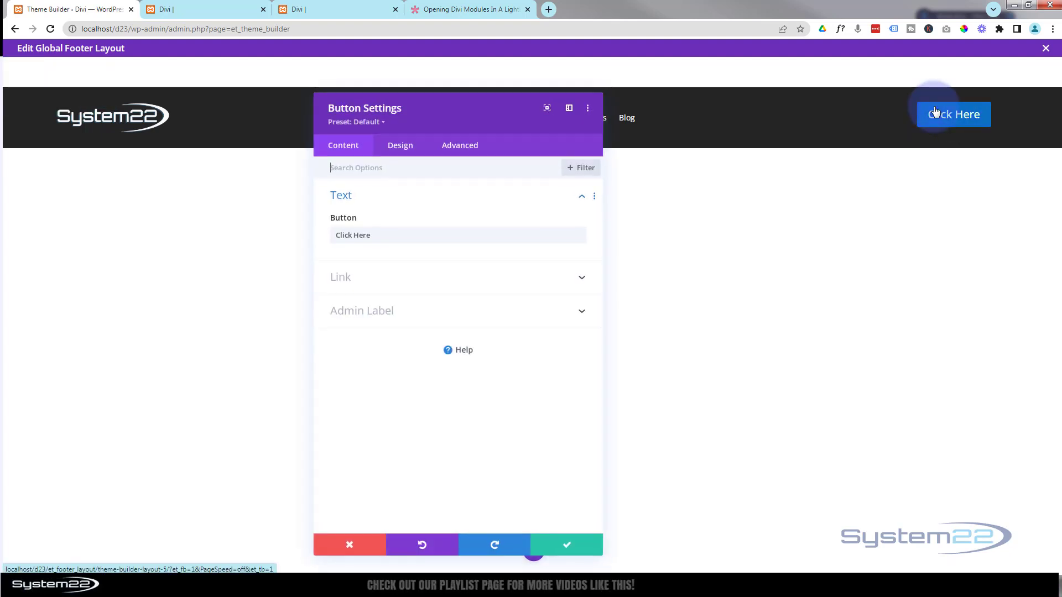
click(403, 146)
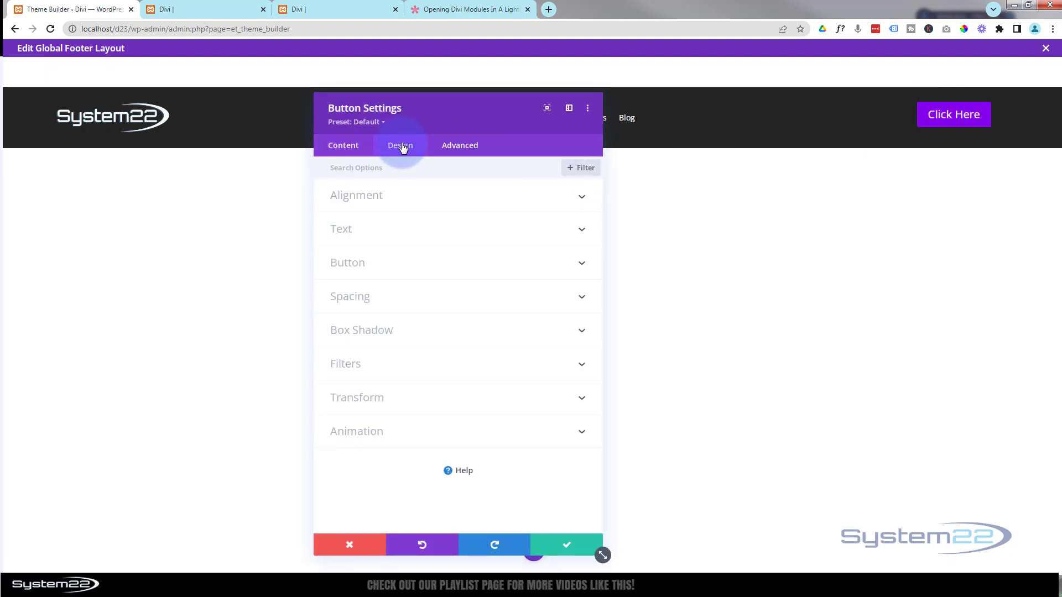
click(422, 299)
click(350, 311)
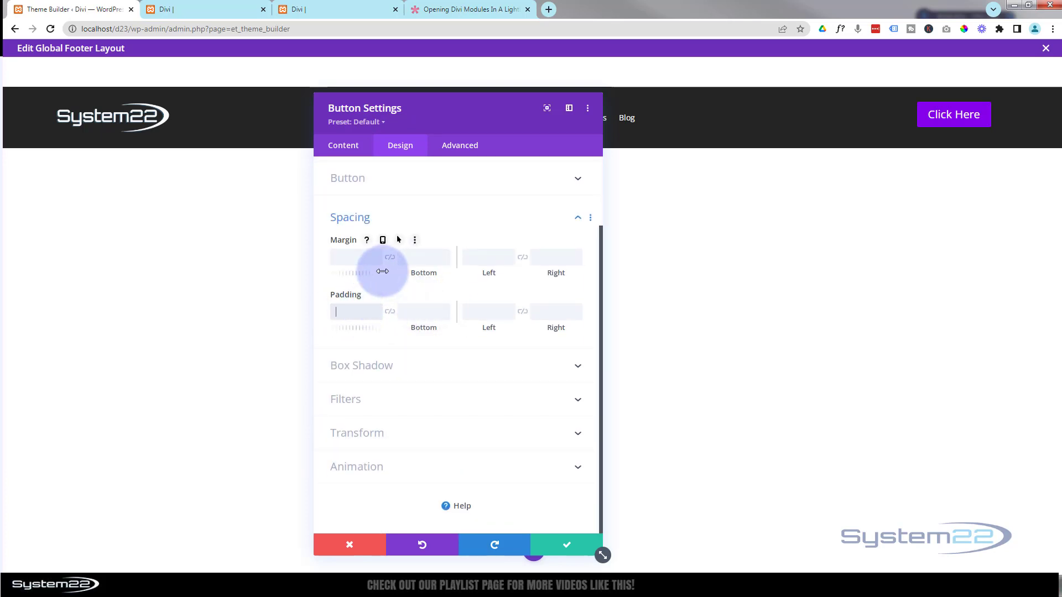
text(10px)
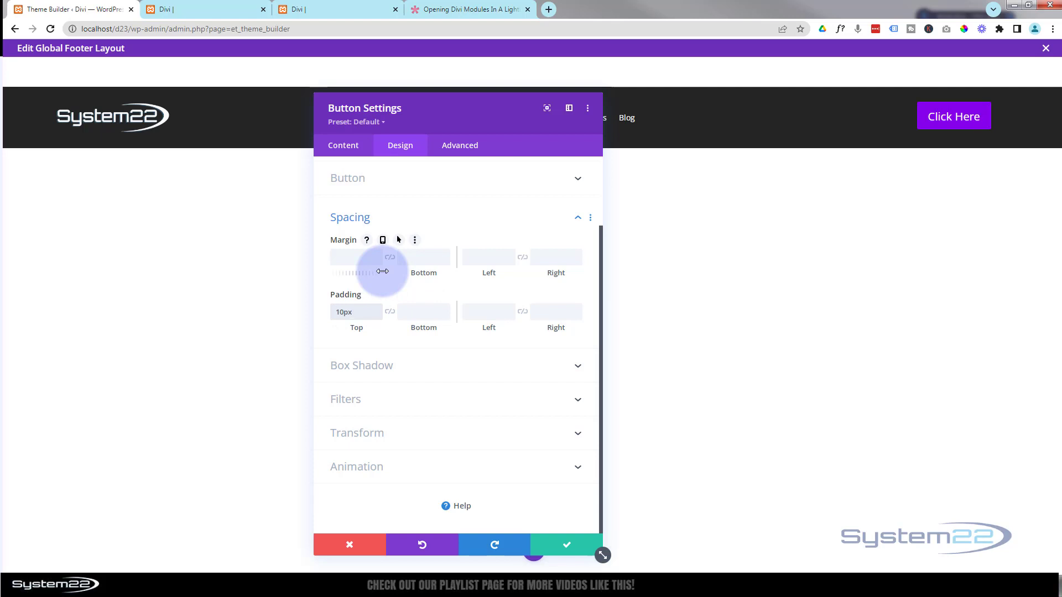
drag(362, 319, 324, 309)
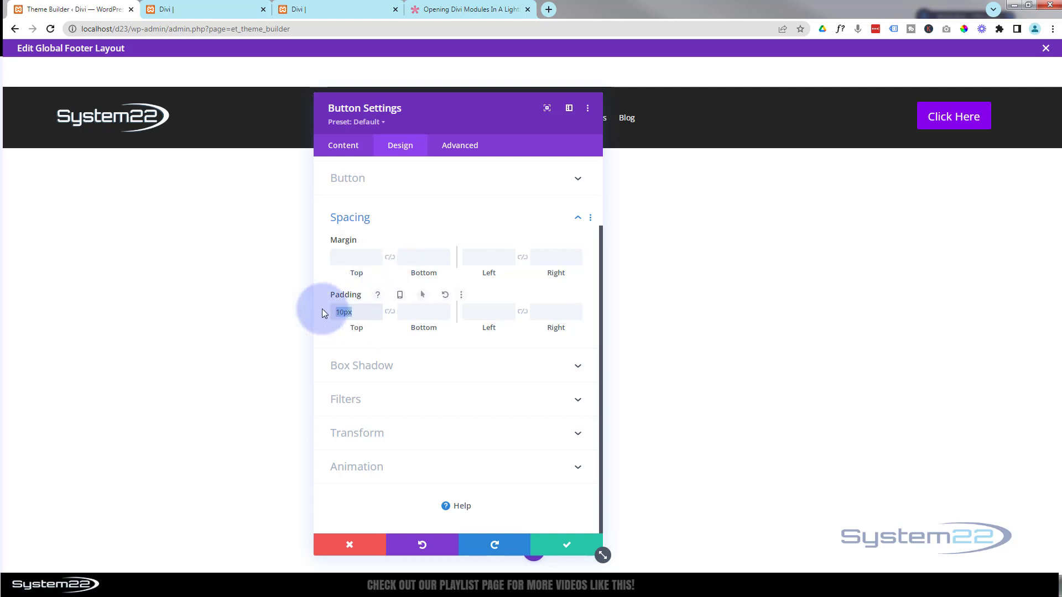
key(BackSpace)
Step: Give the button a 5px top margin and save the button settings
click(347, 258)
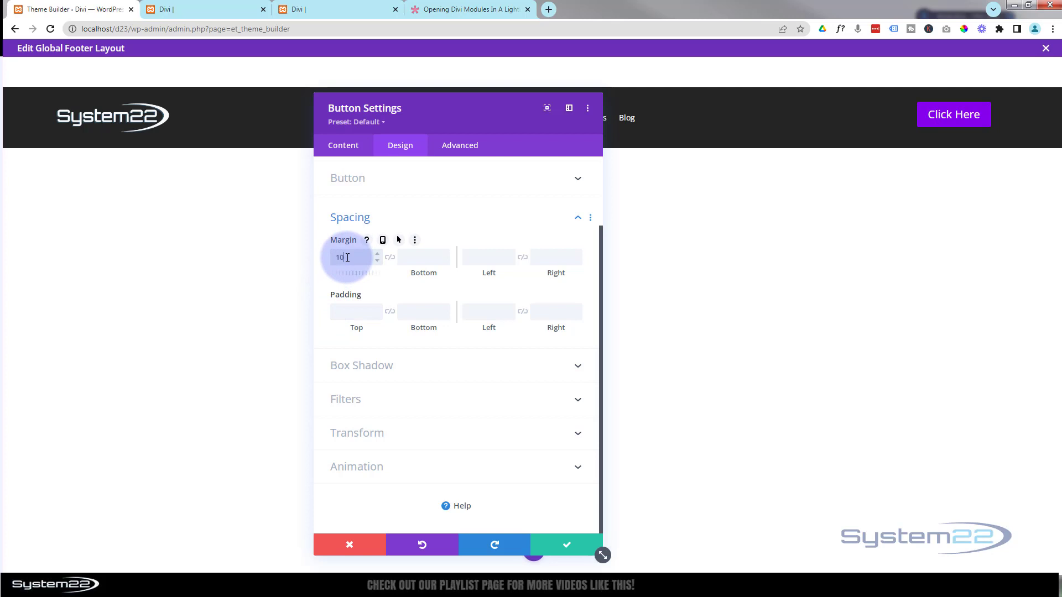
drag(335, 258, 344, 259)
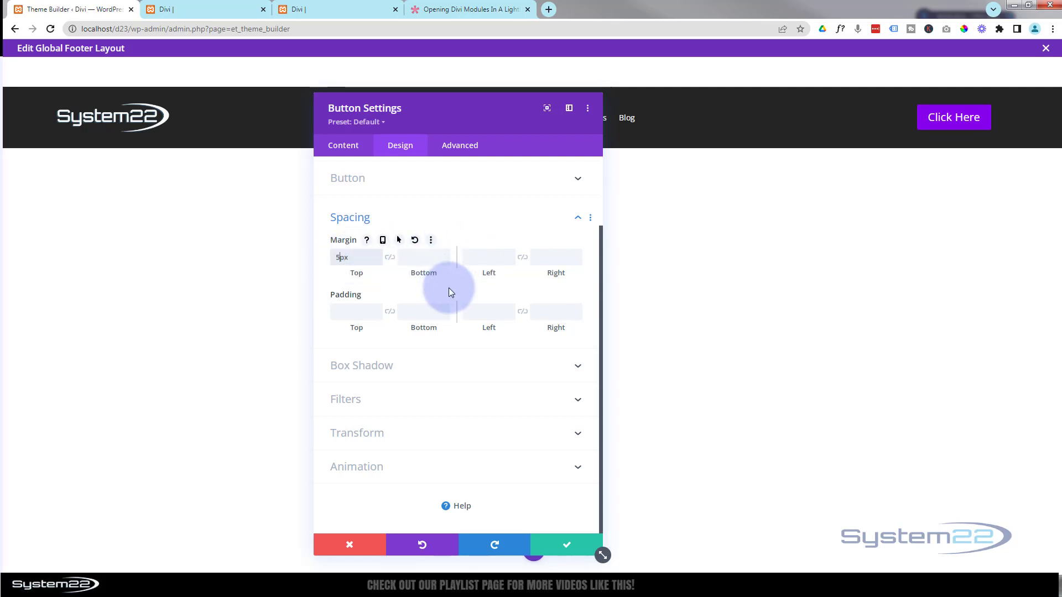
click(568, 543)
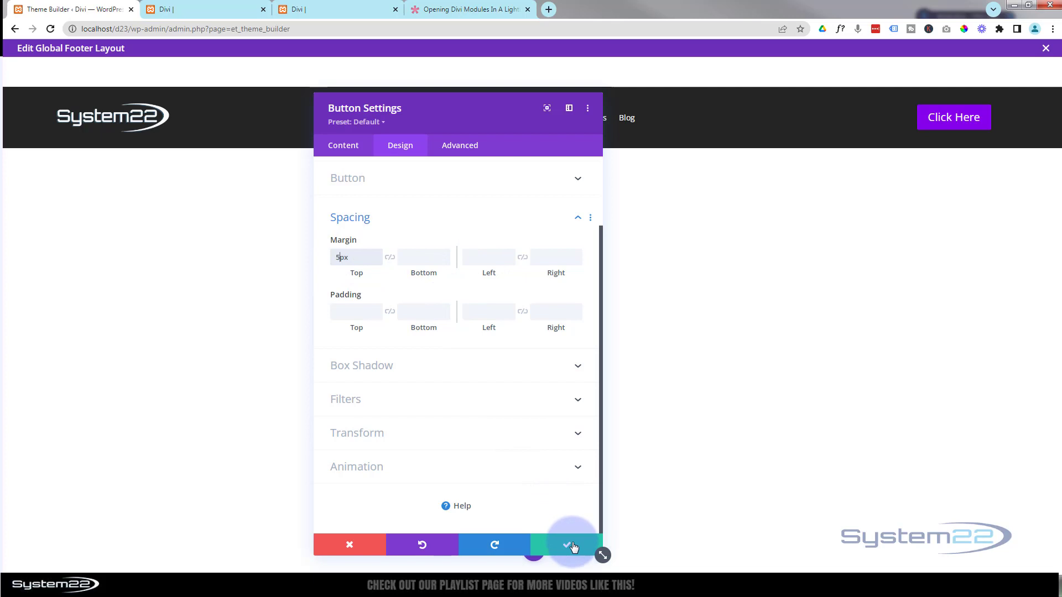
click(573, 546)
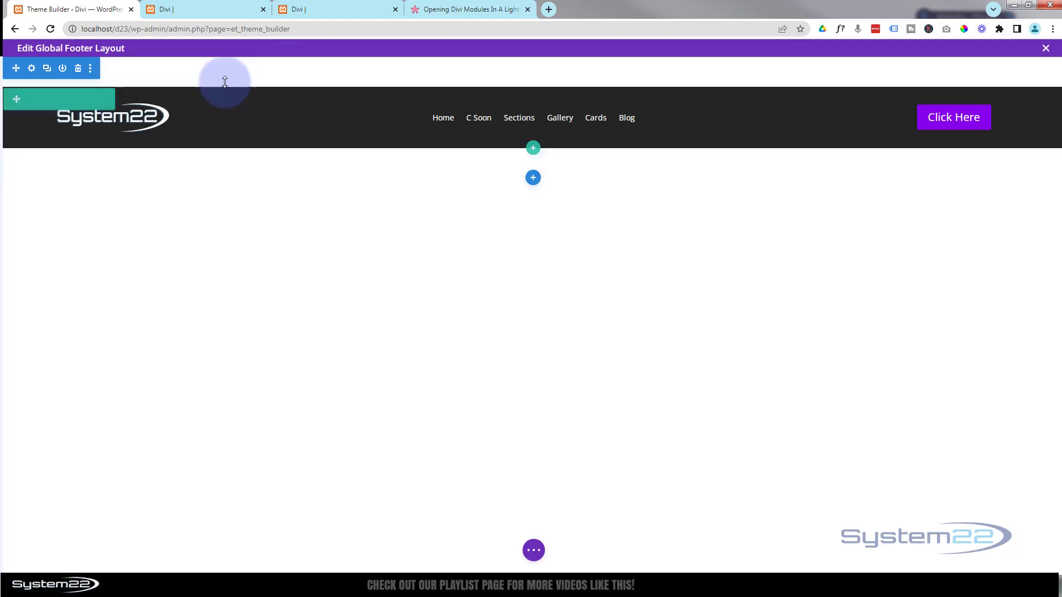
Step: Set the section's top and bottom padding to 0px and save the section settings
click(32, 69)
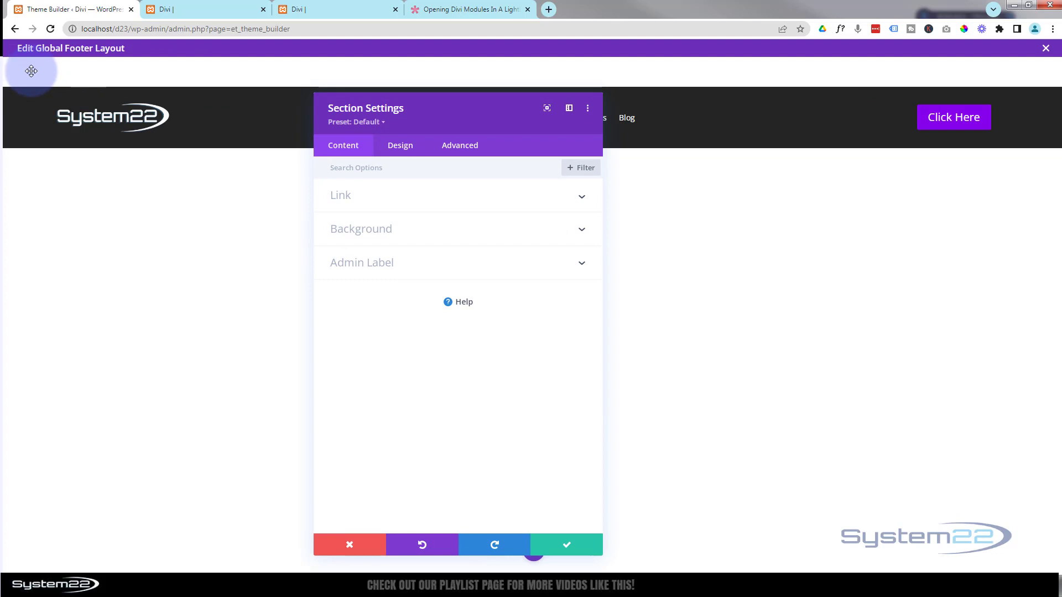
click(398, 145)
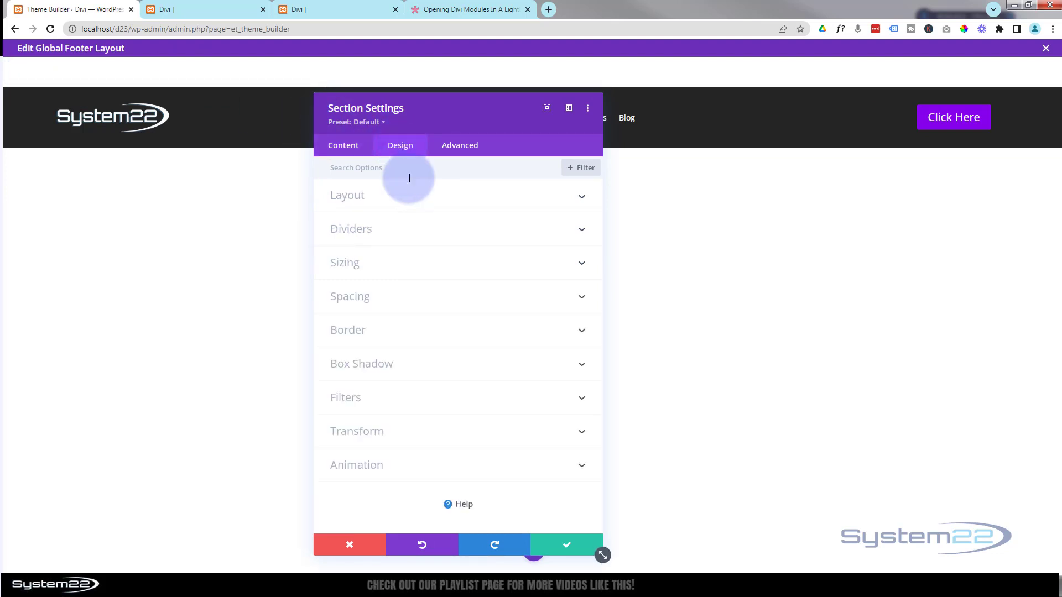
click(418, 303)
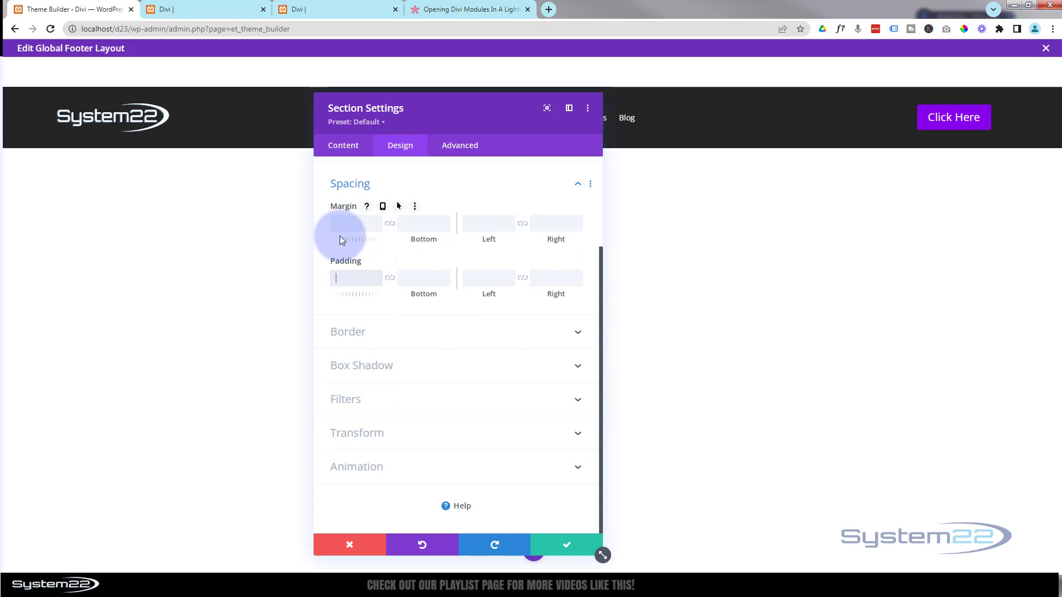
text(0px)
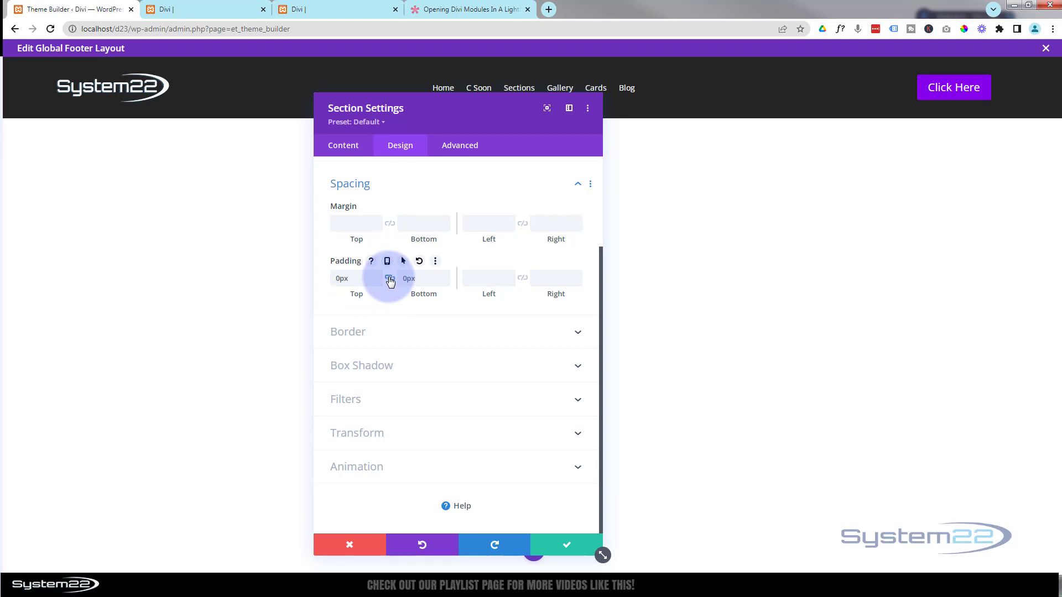
click(561, 546)
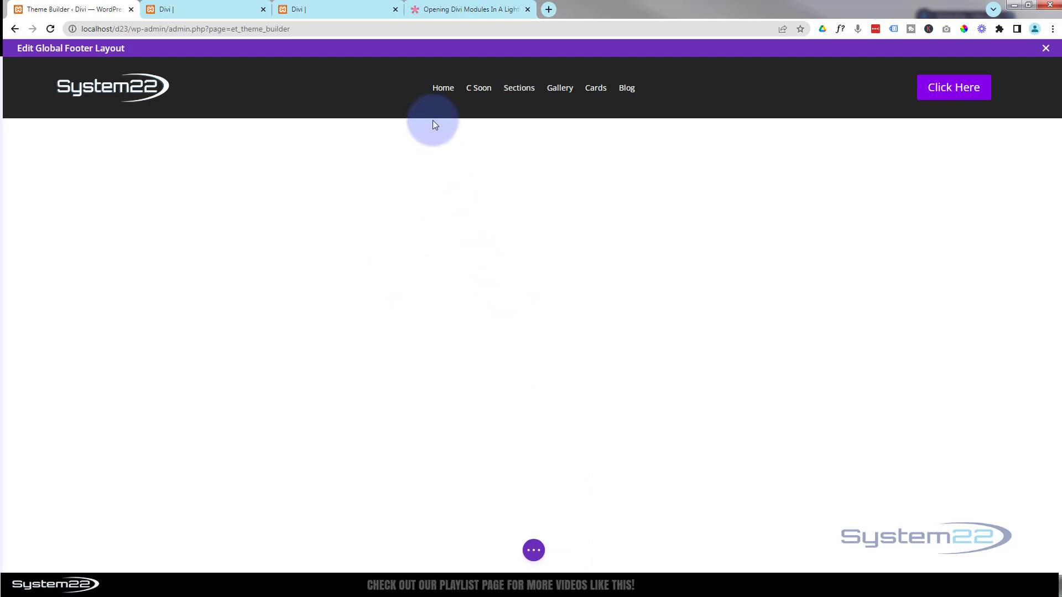
Step: Add a regular section below the header with a one-column row holding a Contact Form module
mouse_move(429, 111)
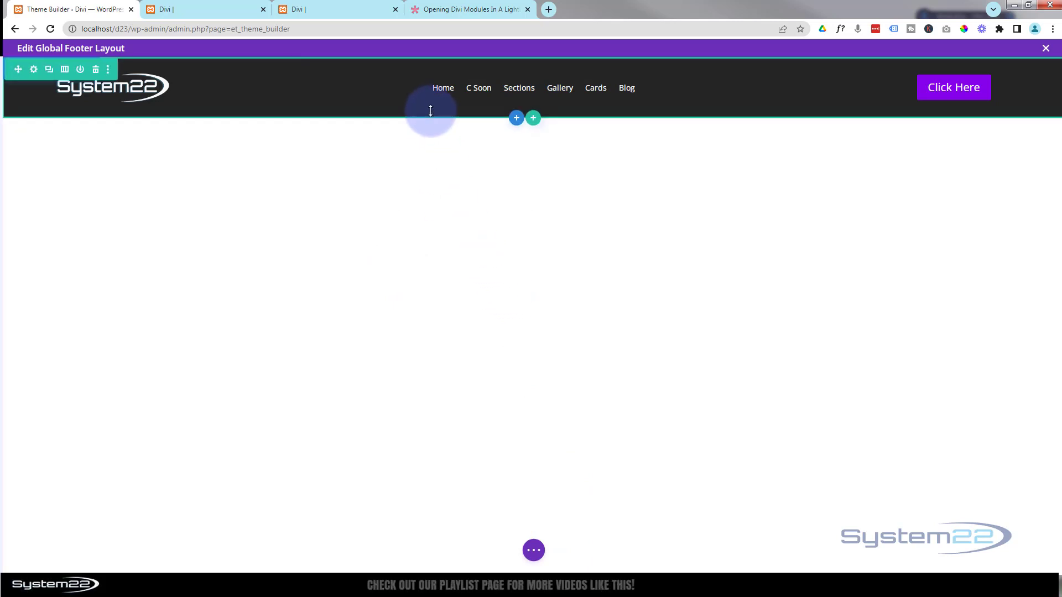
click(514, 121)
click(448, 206)
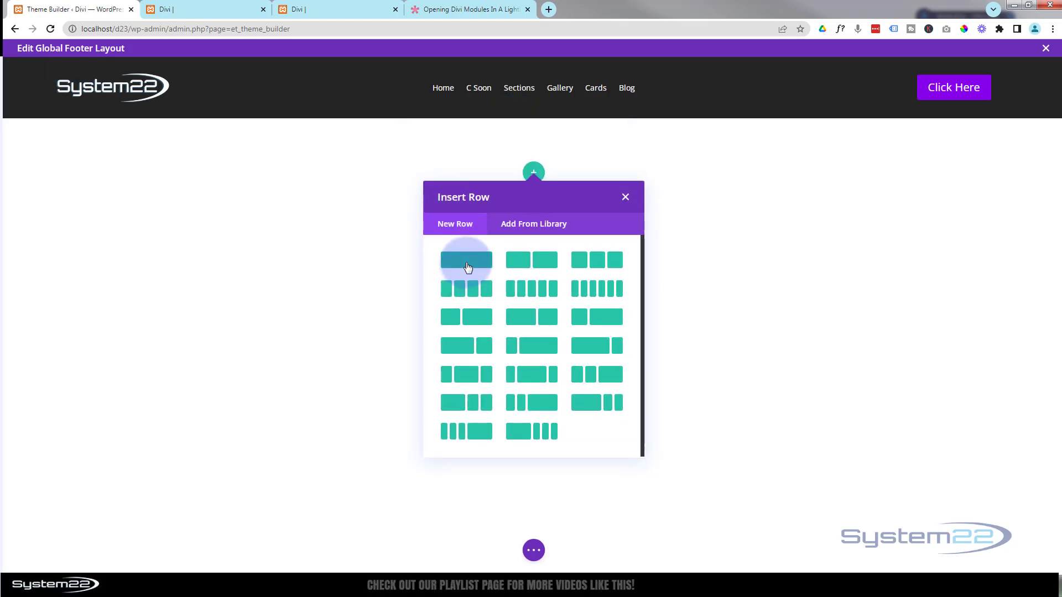
click(466, 261)
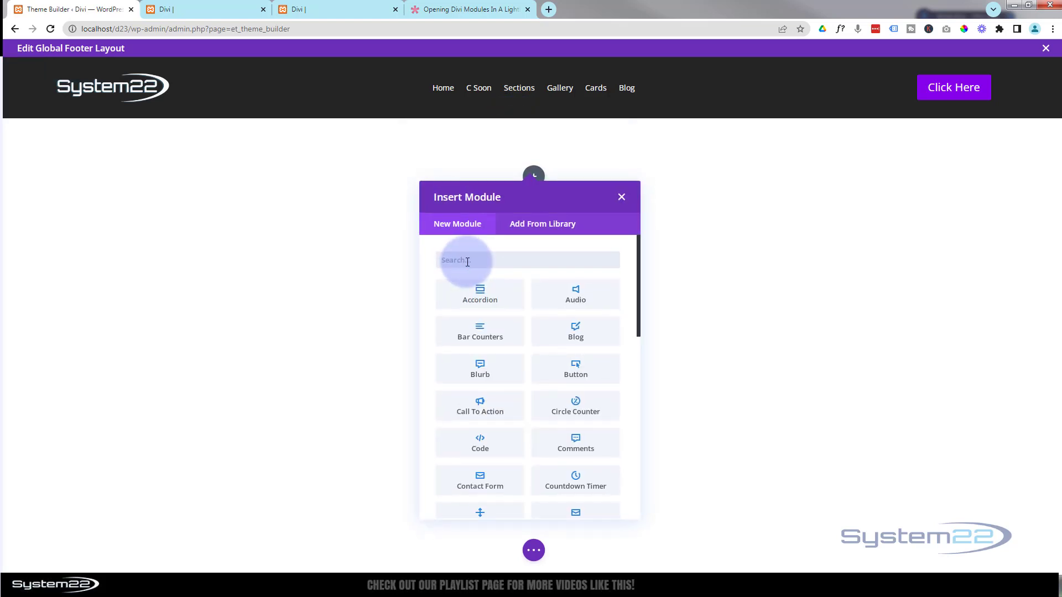
scroll(488, 271, down, 2)
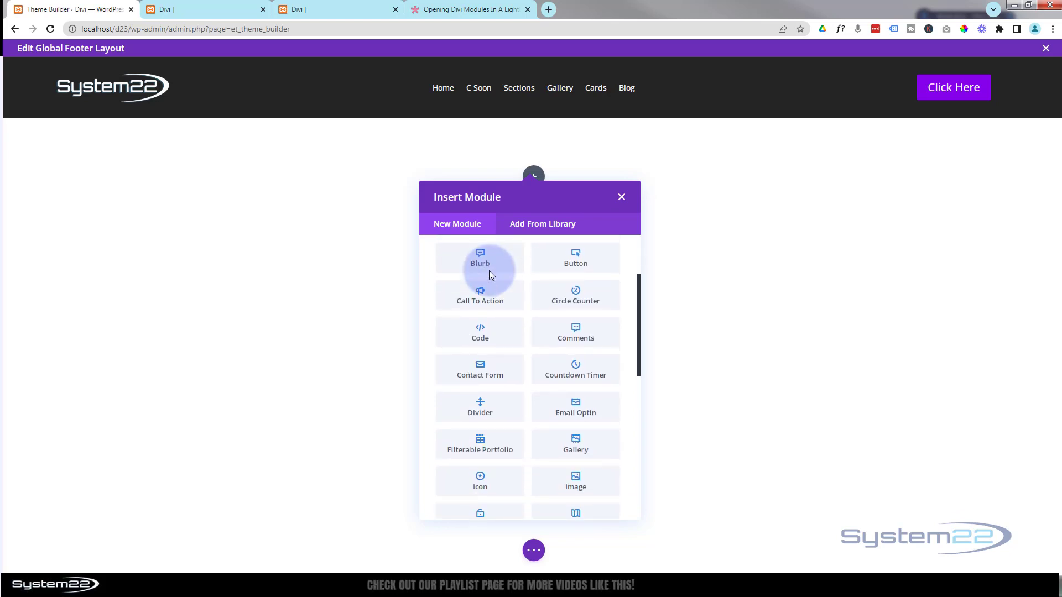
click(464, 375)
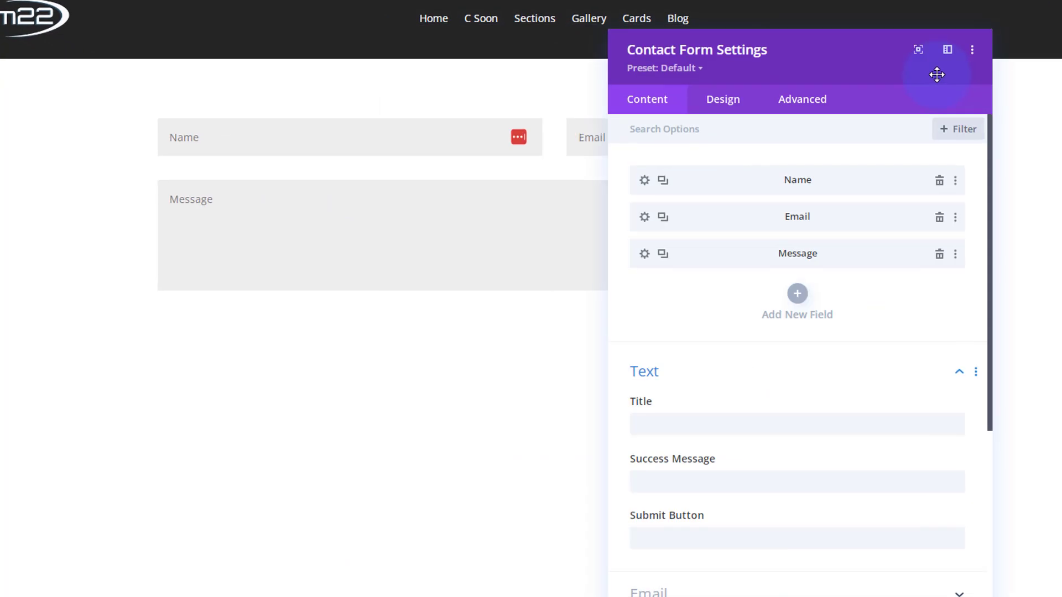
Step: Reposition and resize the Contact Form settings panel, then select the form's Title field
drag(937, 74, 910, 69)
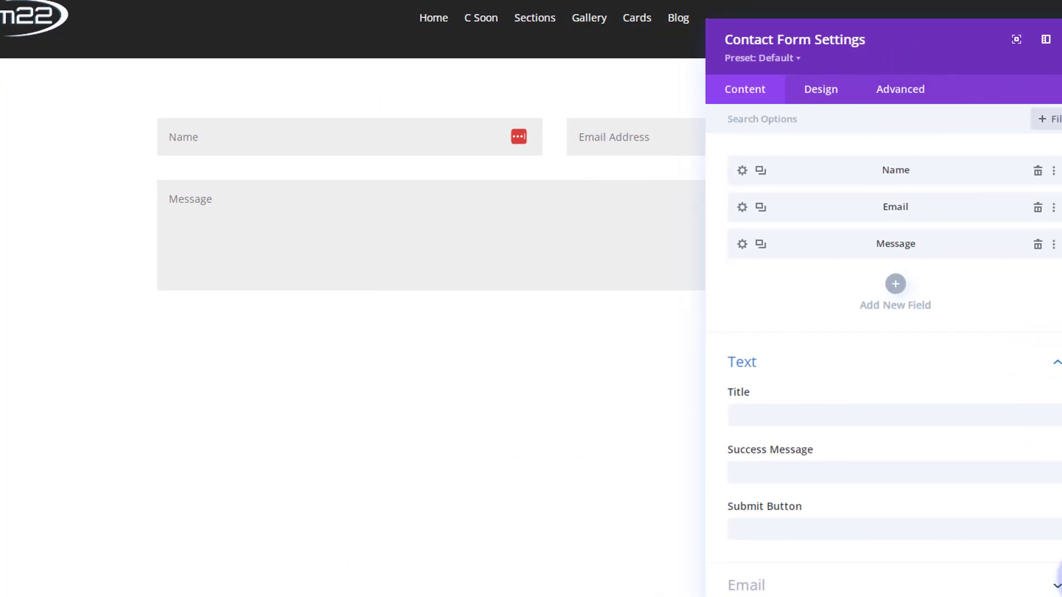
drag(1056, 589, 1053, 544)
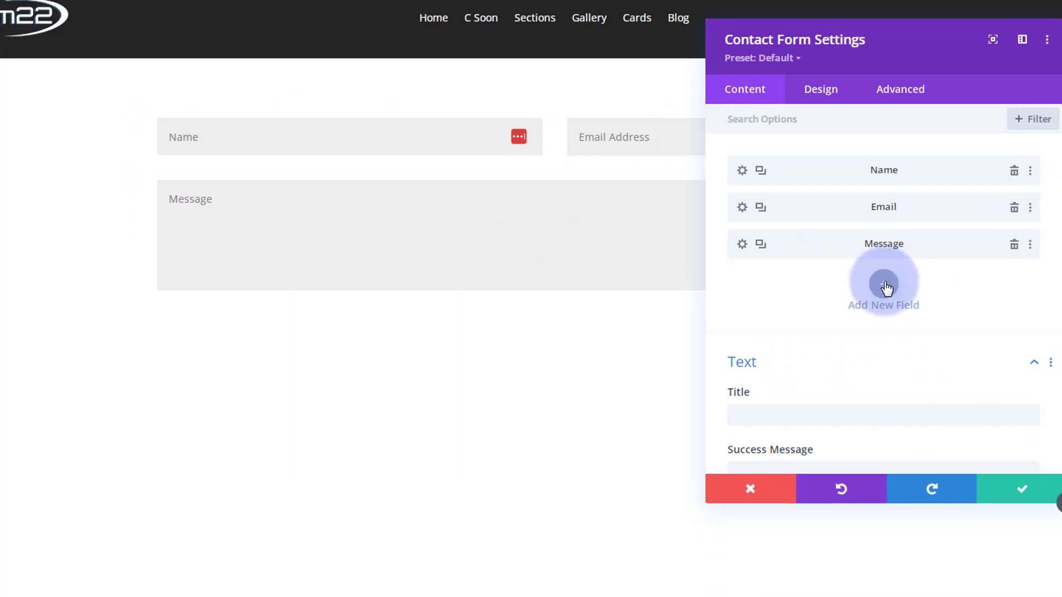
scroll(818, 288, down, 3)
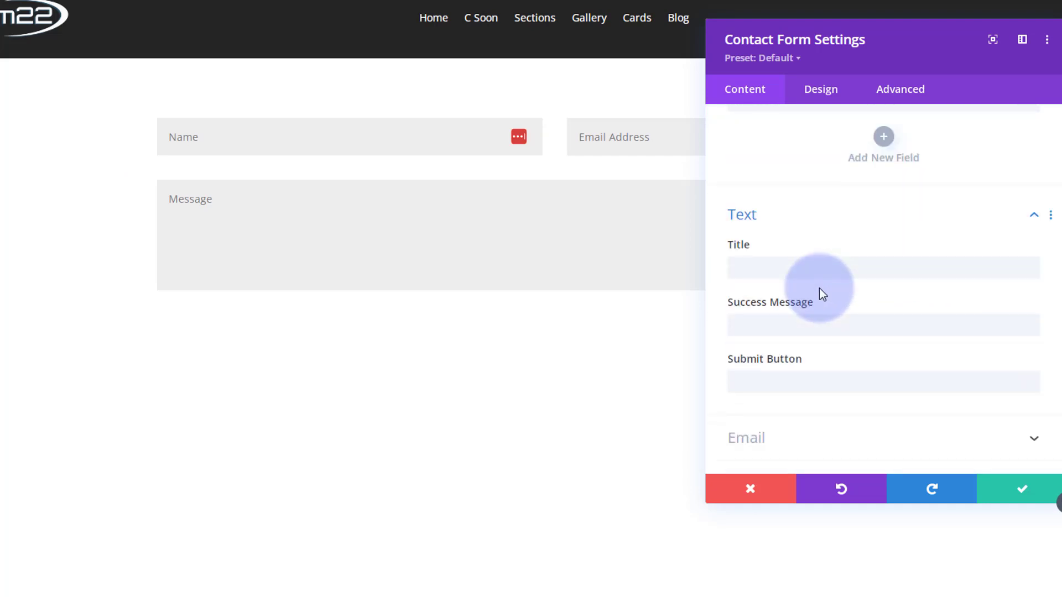
click(785, 271)
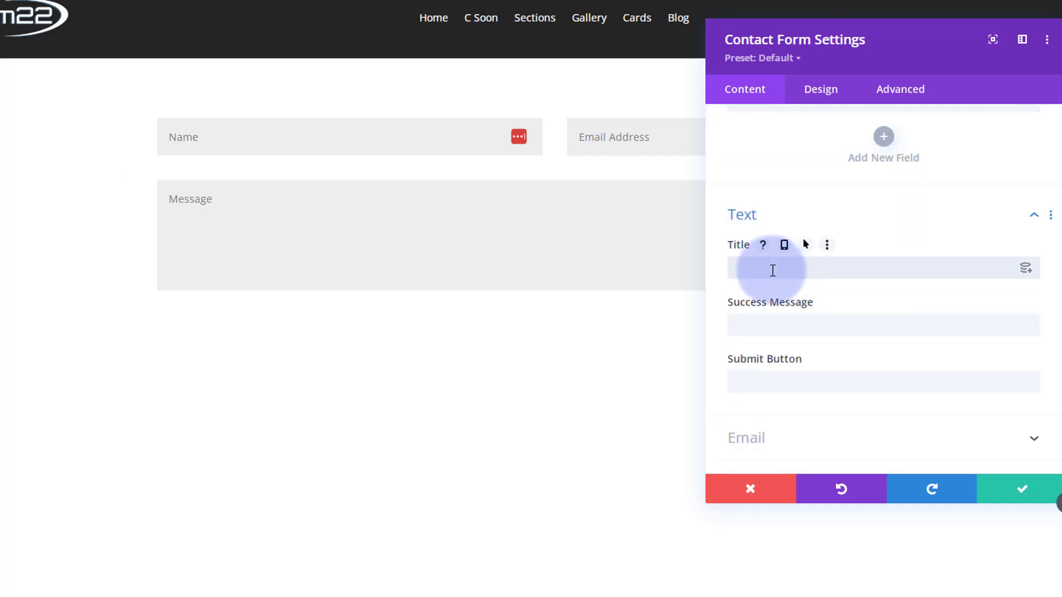
Step: Enter 'Reach Out!' as the form Title and 'Message Sent!' as the Success Message
text(Reach Out!)
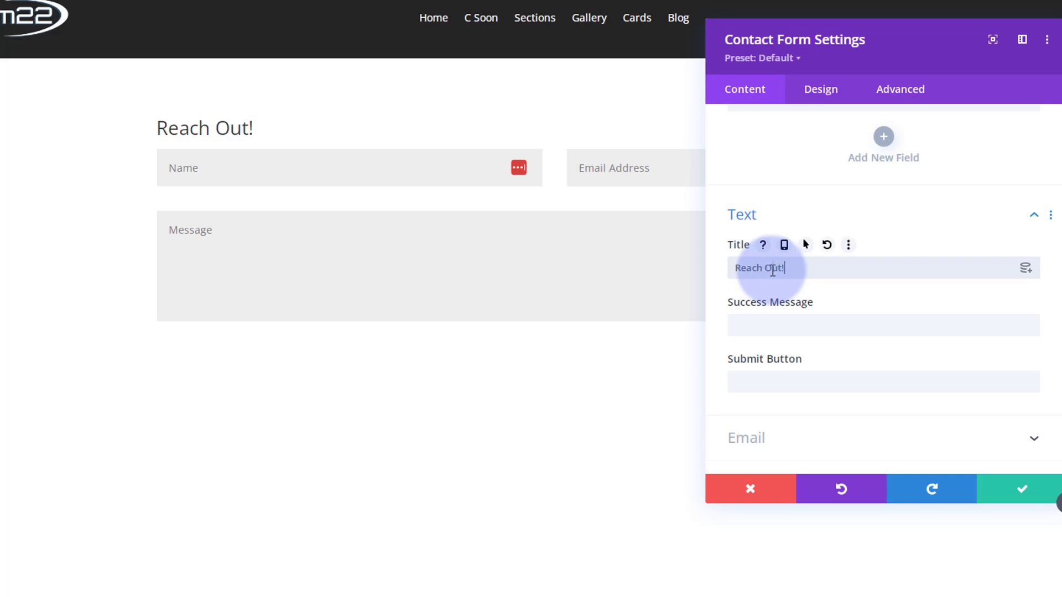
click(766, 324)
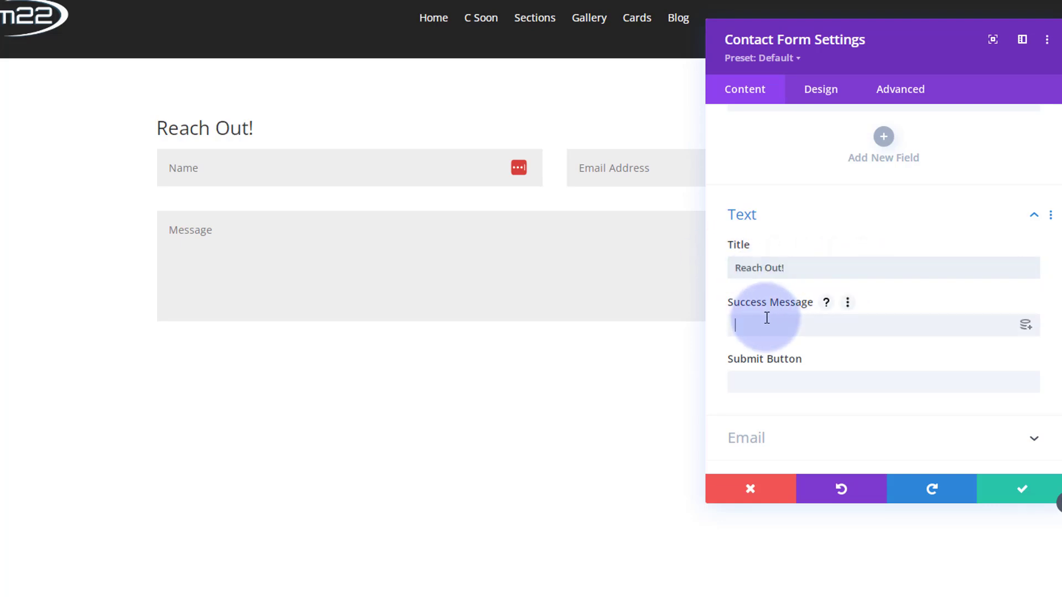
click(957, 191)
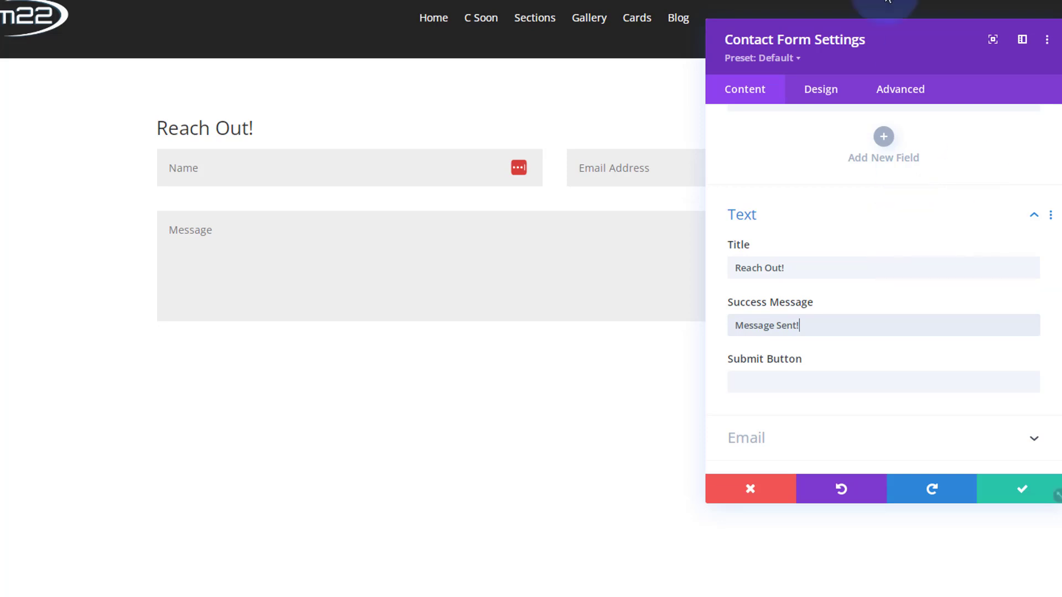
drag(890, 57, 337, 199)
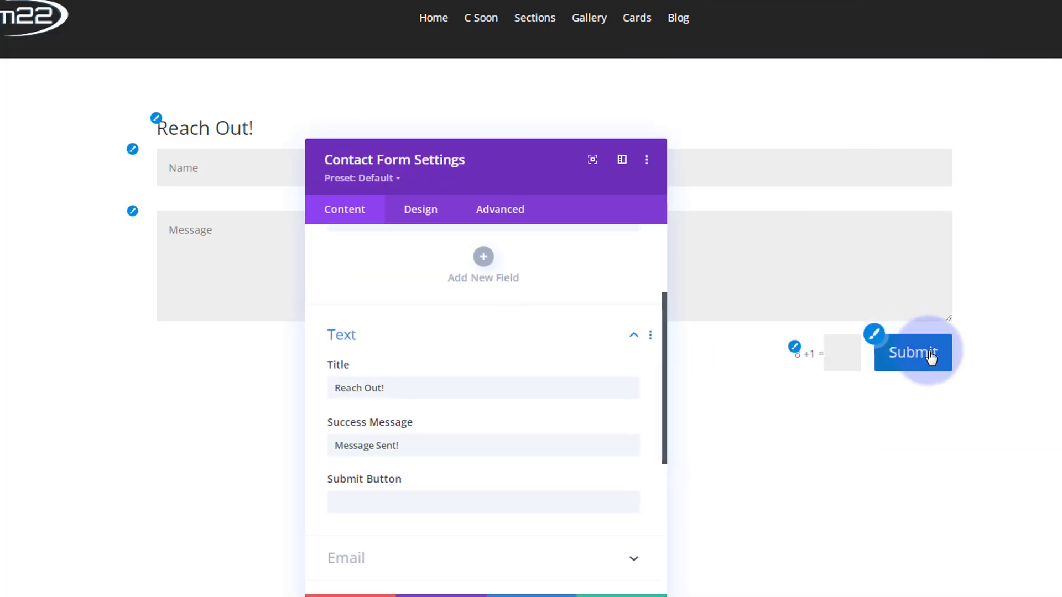
click(348, 501)
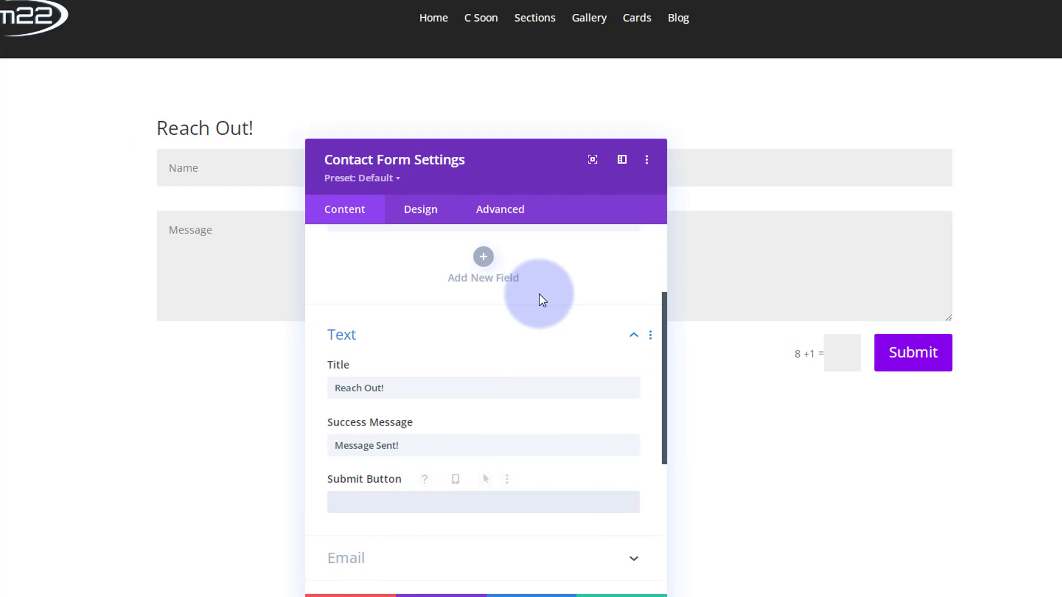
scroll(531, 325, down, 5)
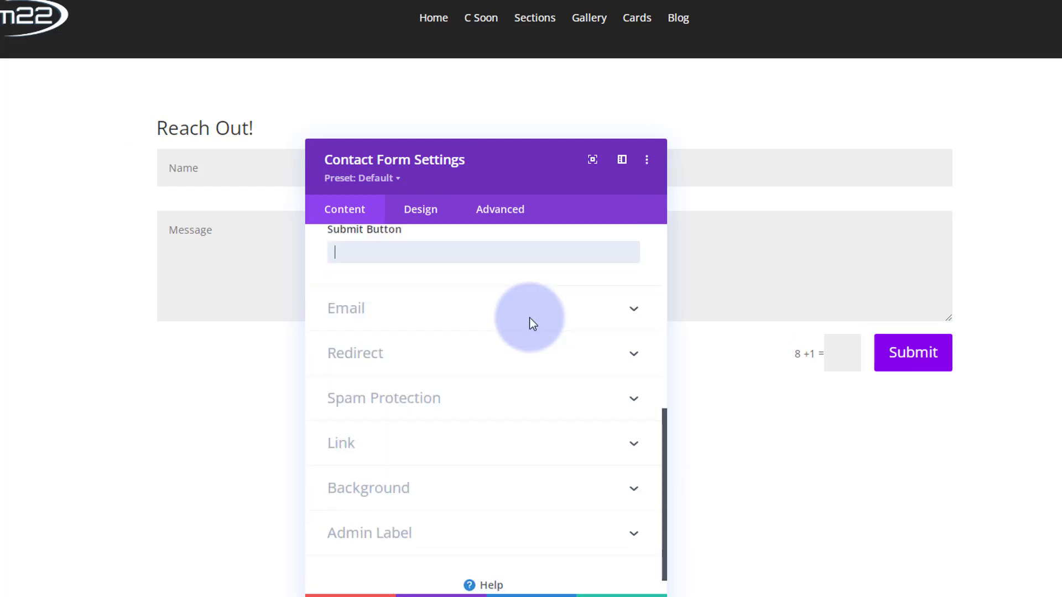
Step: Fill in the recipient email address and show Spam Protection, keeping Use Basic Captcha on
click(457, 289)
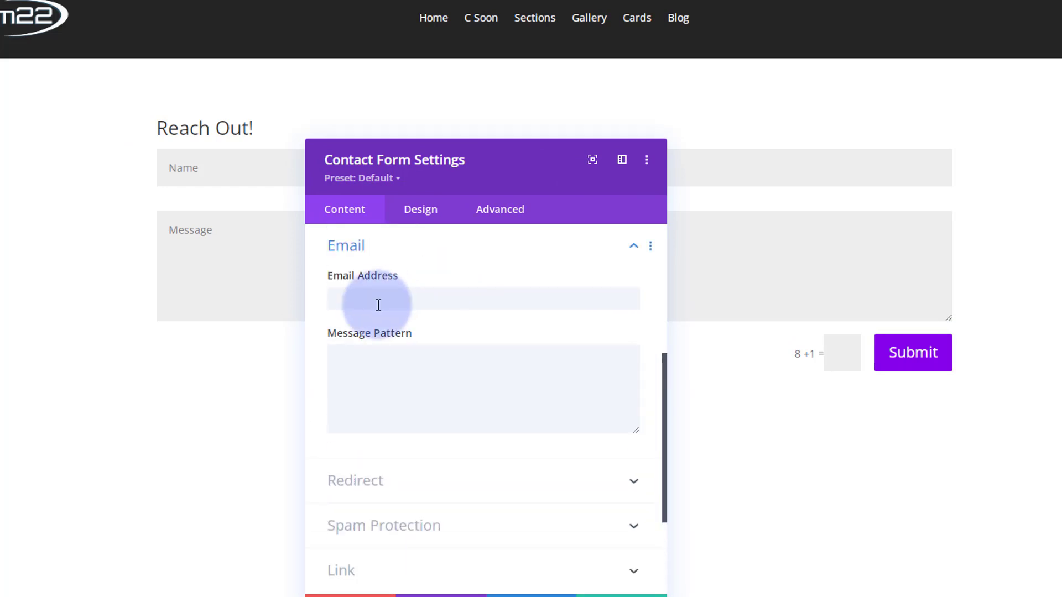
click(372, 299)
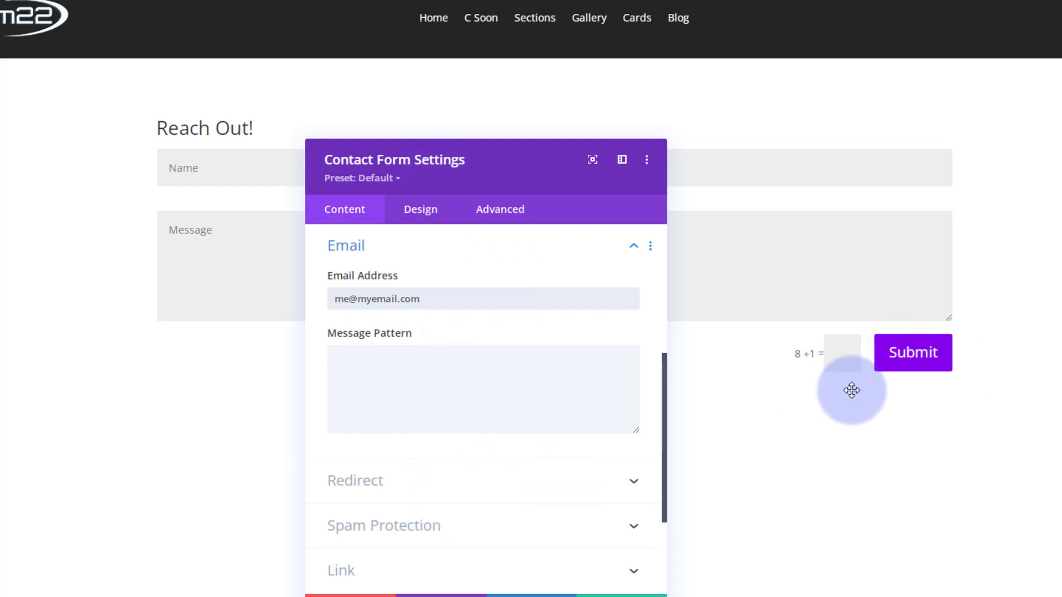
click(487, 525)
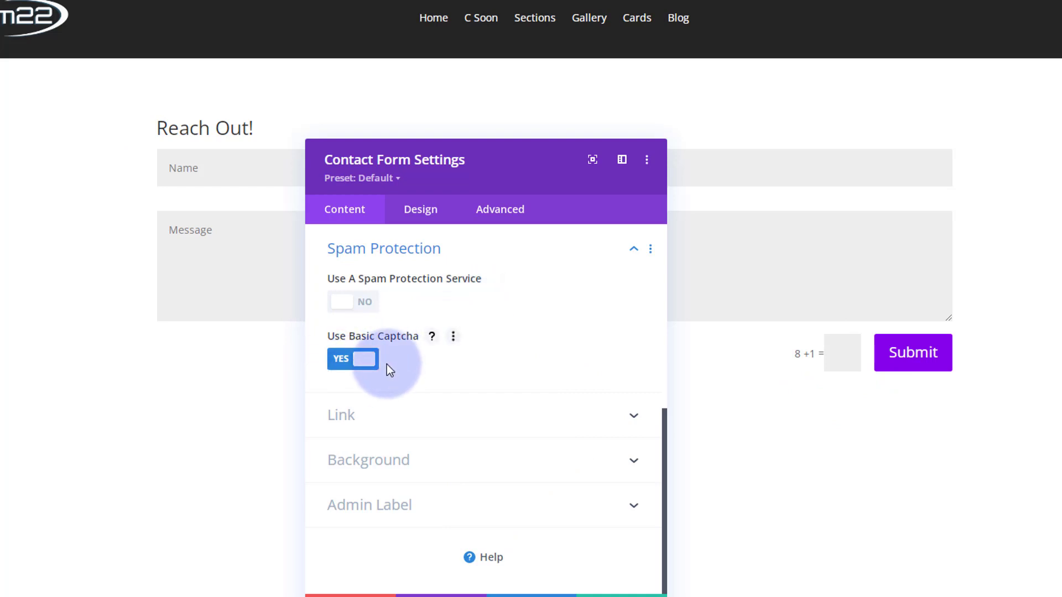
Step: Give the form a black background with opacity lowered to rgba(0,0,0,0.42)
click(405, 464)
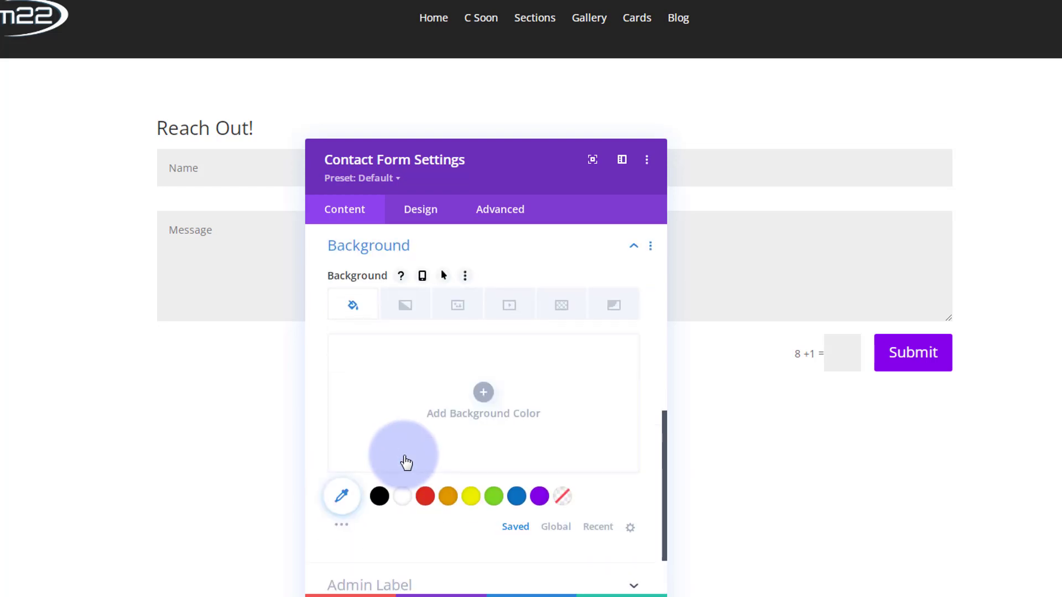
click(380, 497)
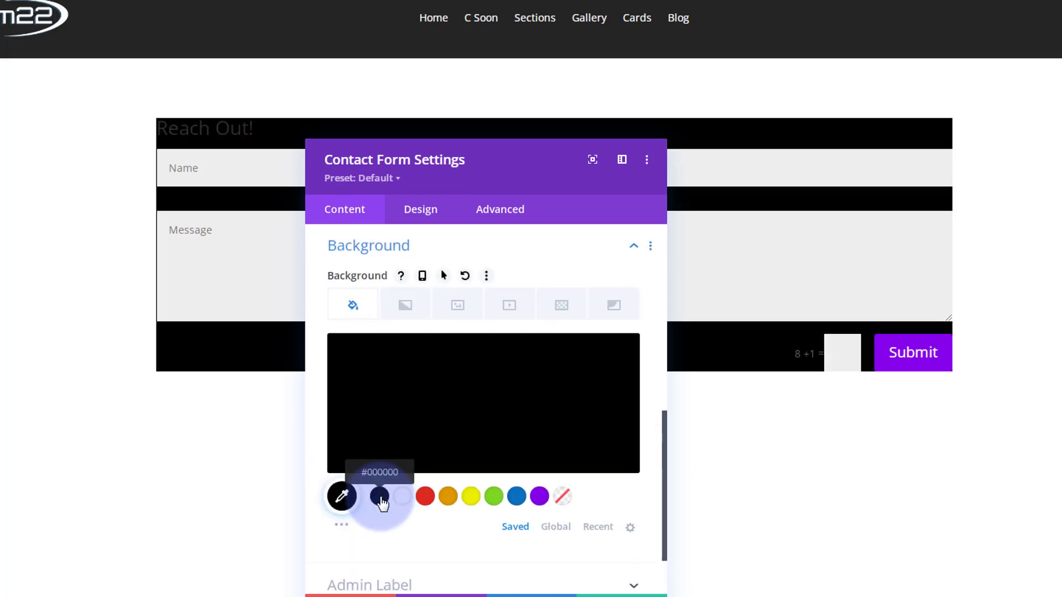
click(445, 418)
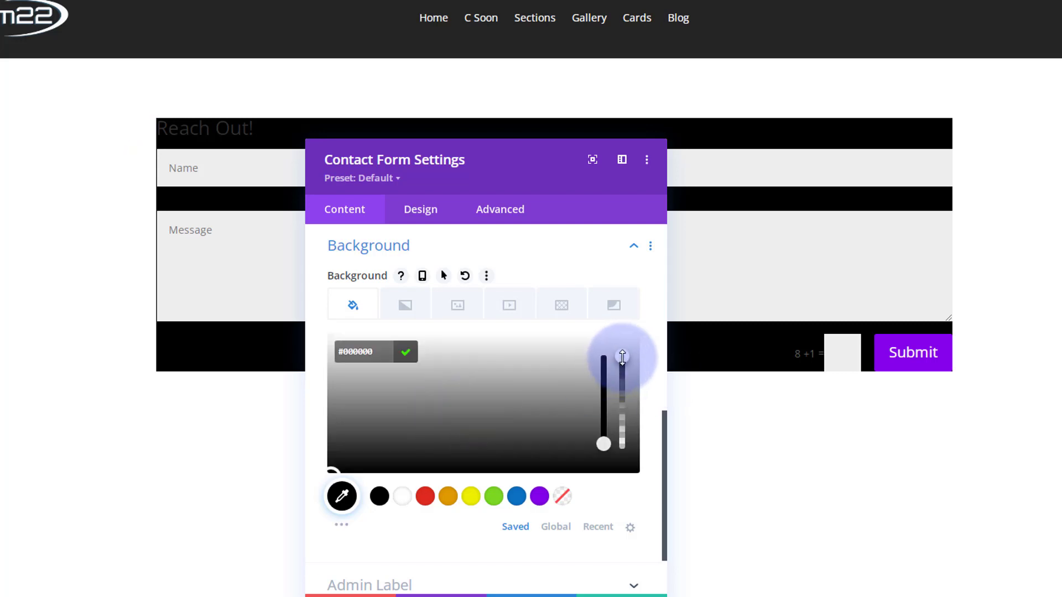
drag(622, 357, 619, 415)
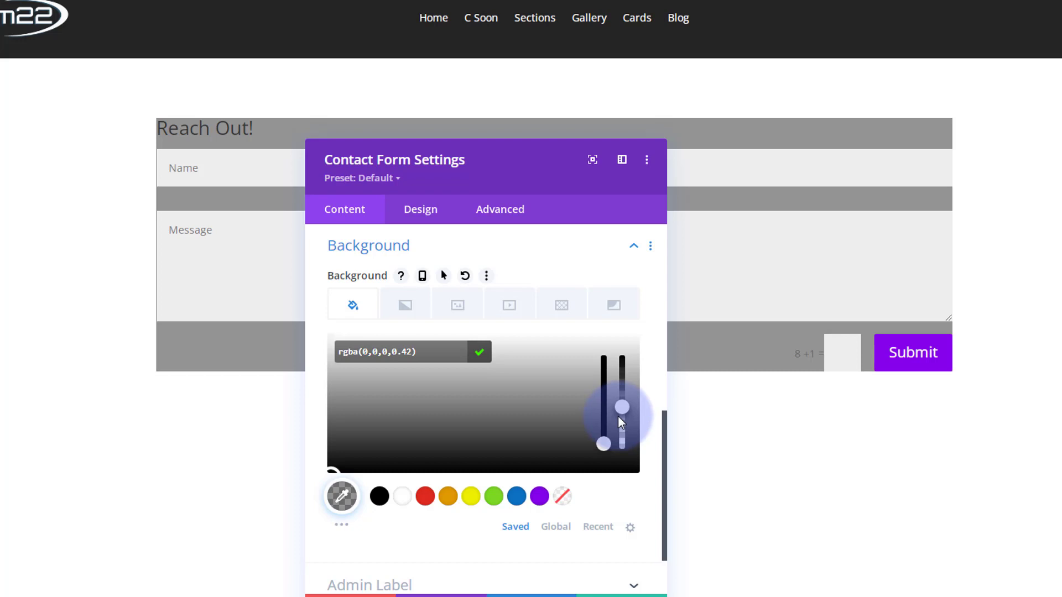
click(421, 215)
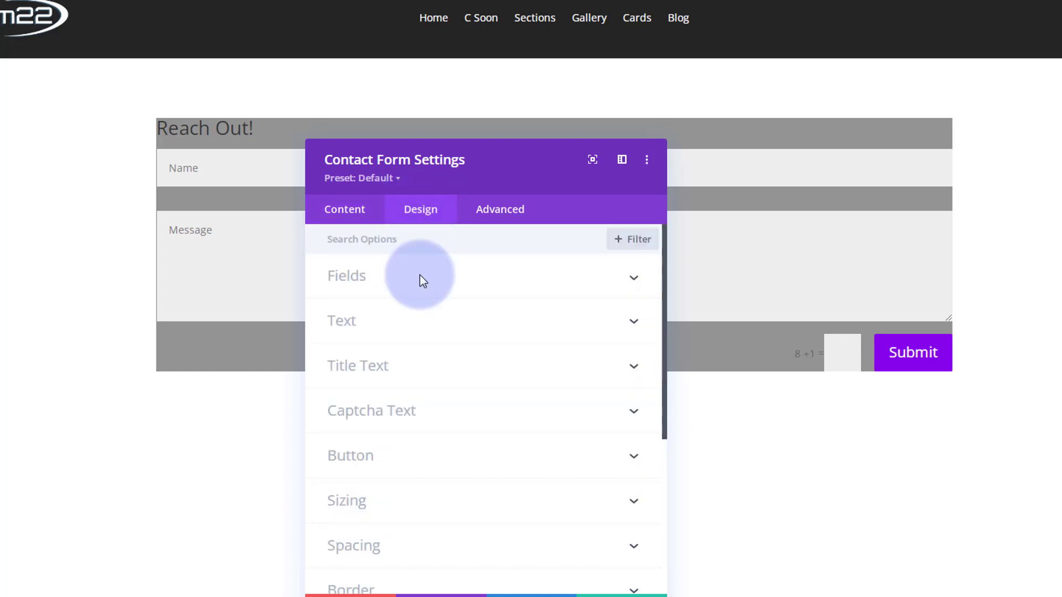
Step: Set the form's padding to 100px top and bottom and 50px left and right
click(429, 545)
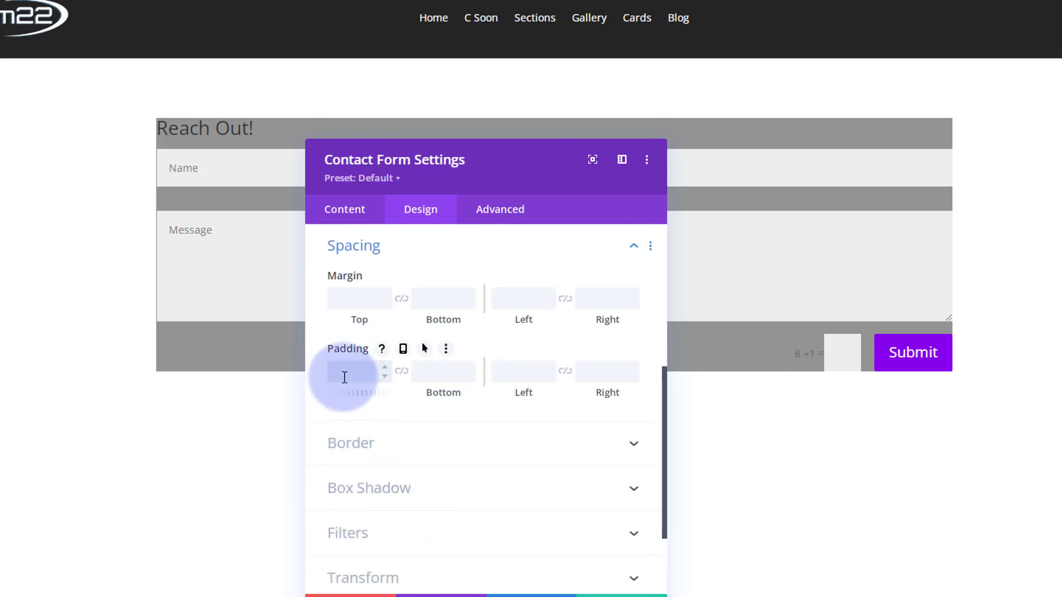
click(402, 370)
click(509, 373)
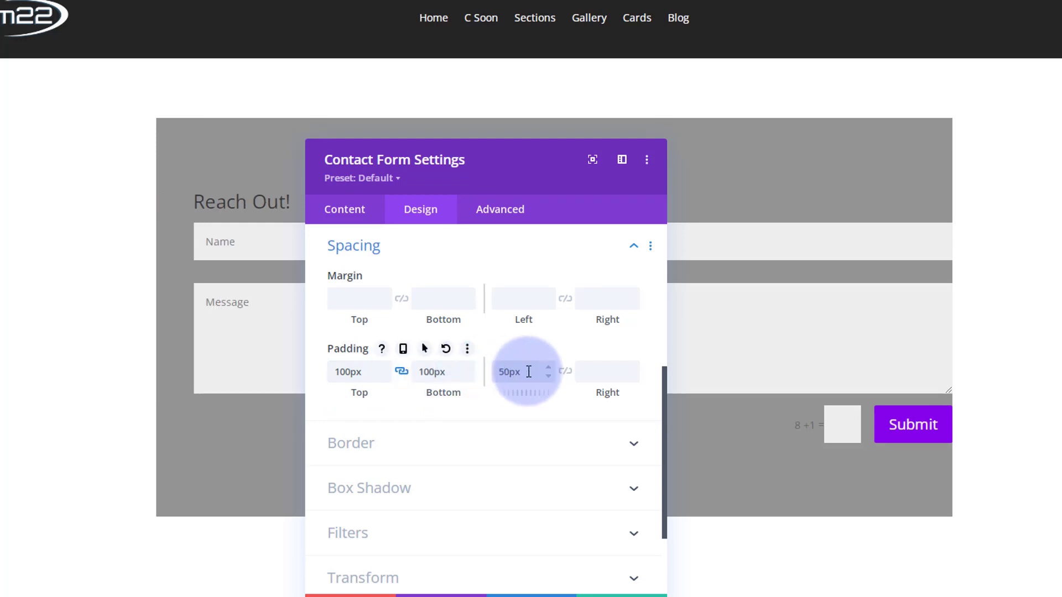
click(565, 373)
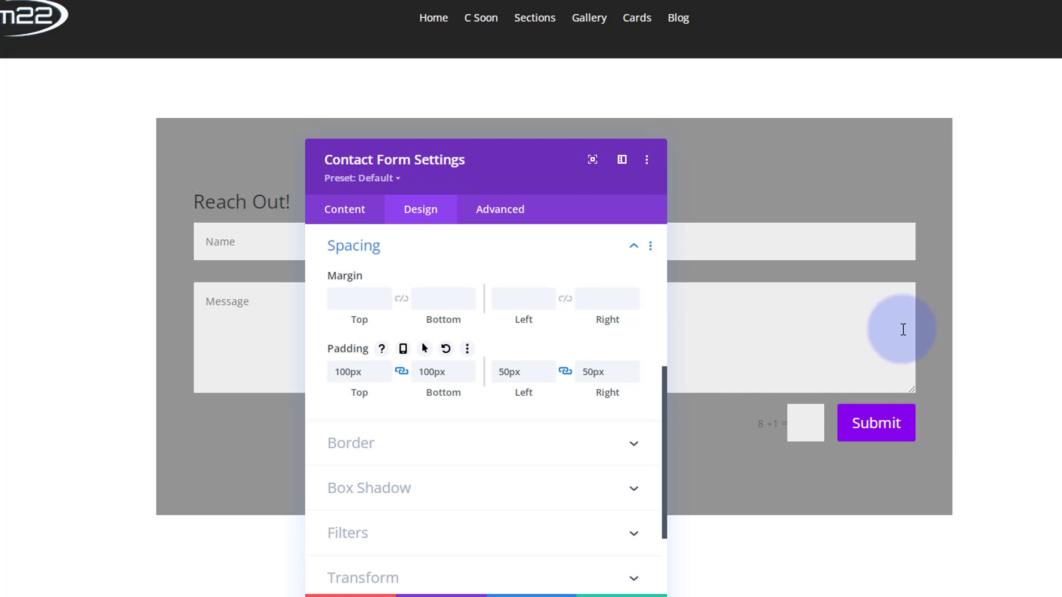
drag(550, 215, 453, 275)
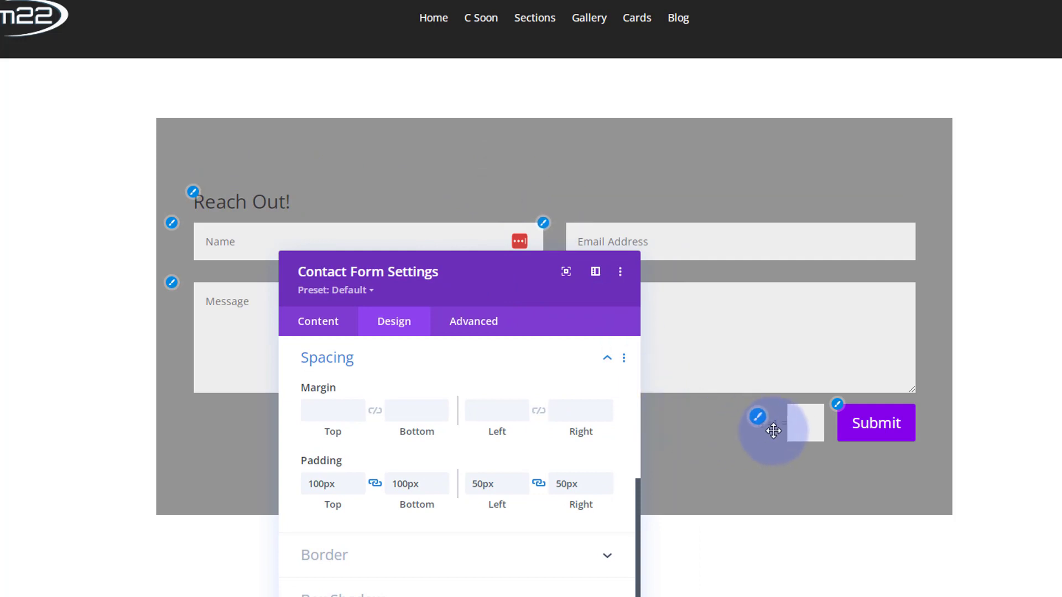
Step: Make the Reach Out! title white, centred and bold with a 2em line height
click(193, 193)
scroll(486, 409, down, 2)
scroll(488, 408, down, 1)
click(377, 554)
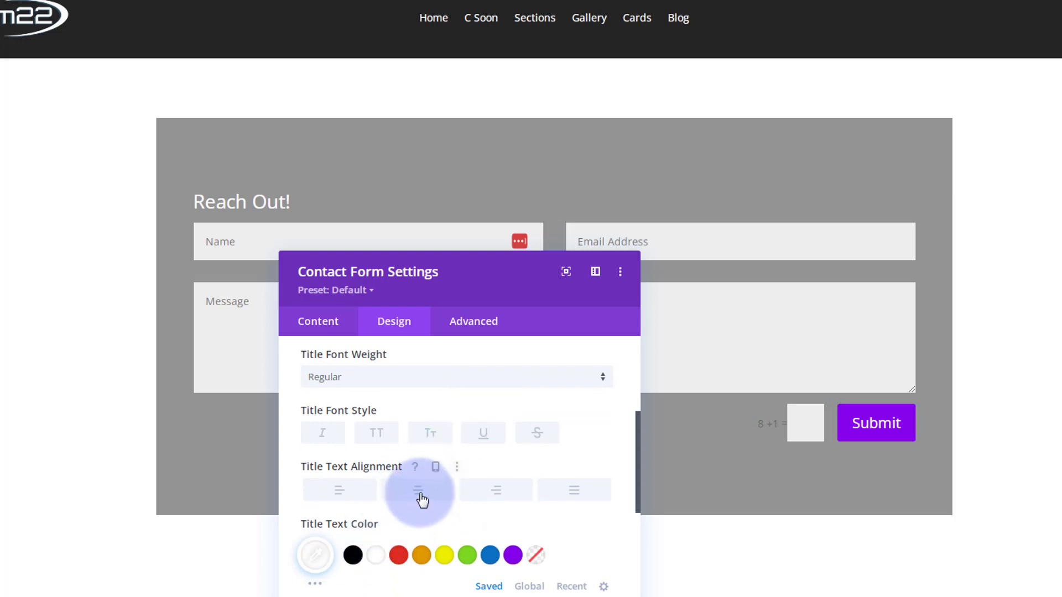
click(421, 498)
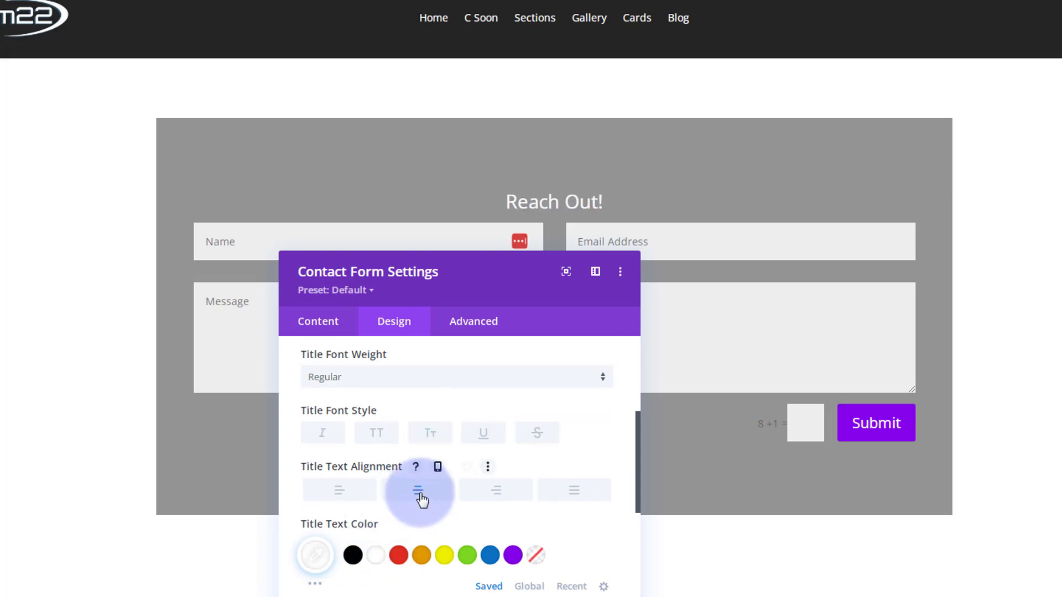
click(407, 379)
click(378, 472)
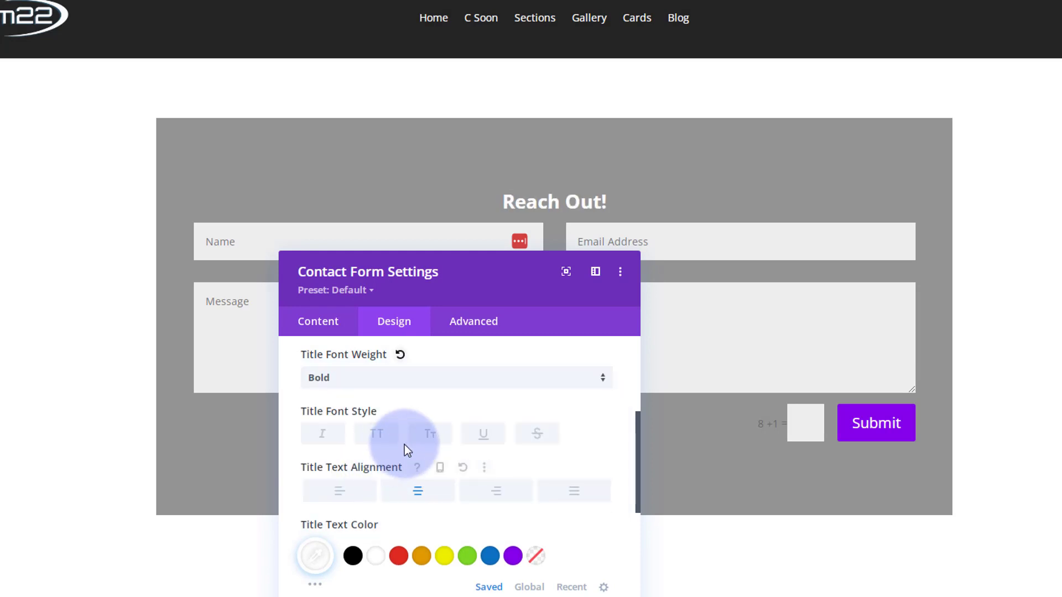
scroll(410, 445, down, 3)
scroll(410, 446, down, 1)
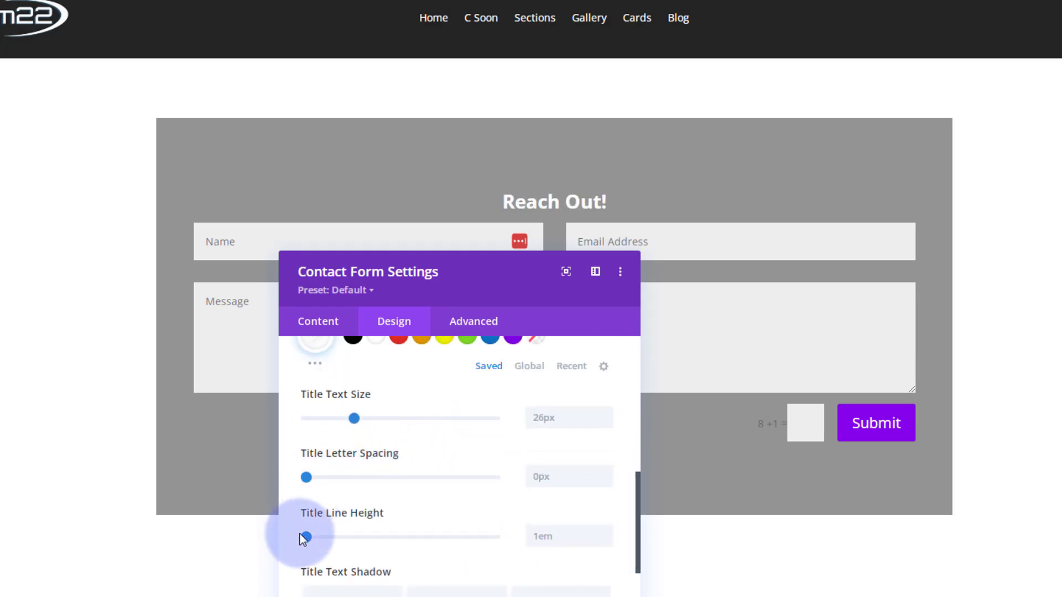
drag(327, 533, 398, 539)
Step: Make the contact form's captcha text white
drag(483, 277, 494, 120)
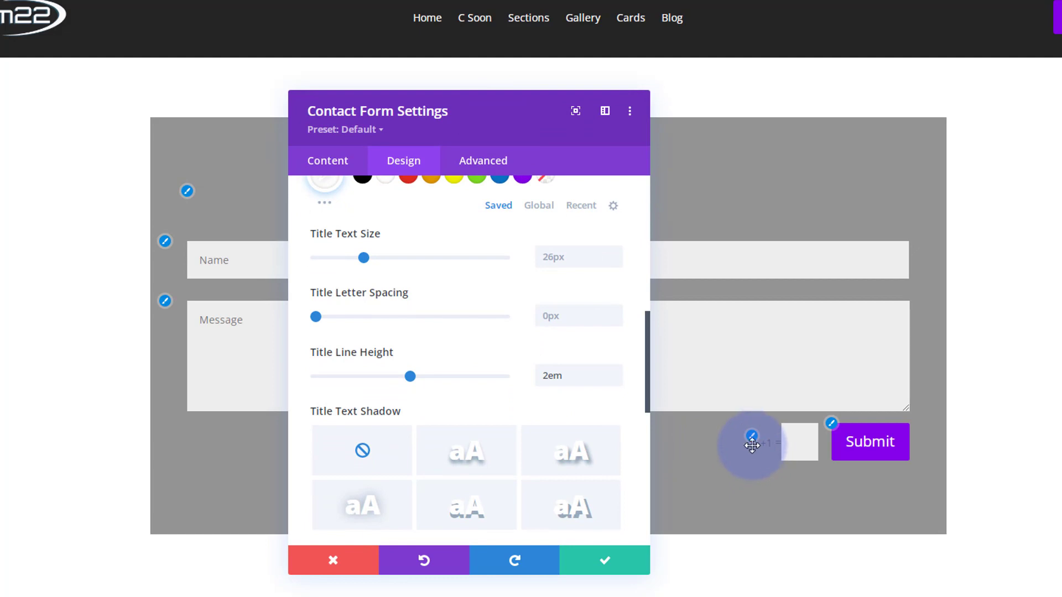
click(751, 437)
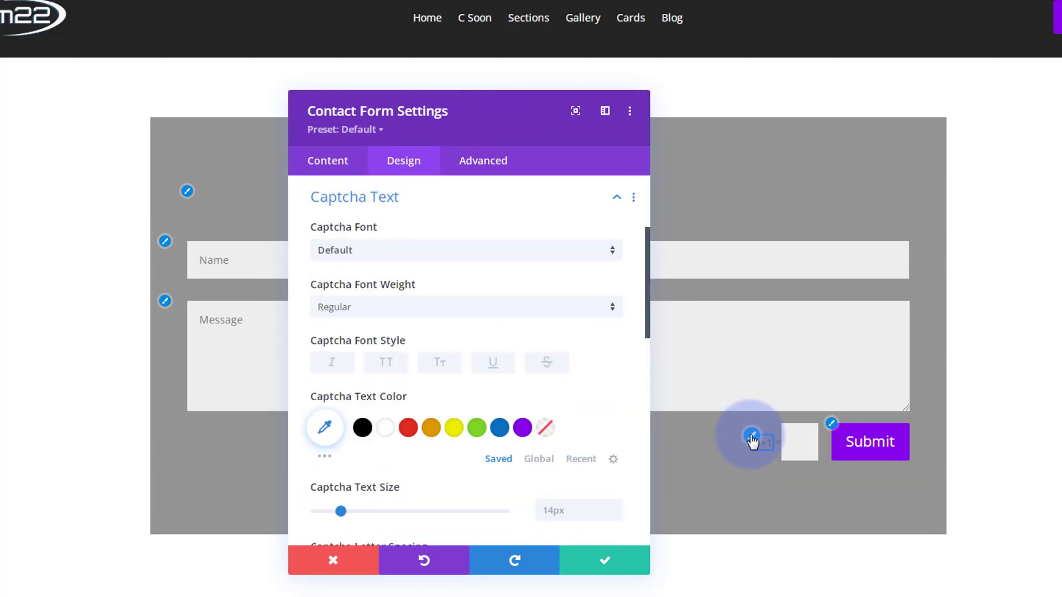
click(387, 430)
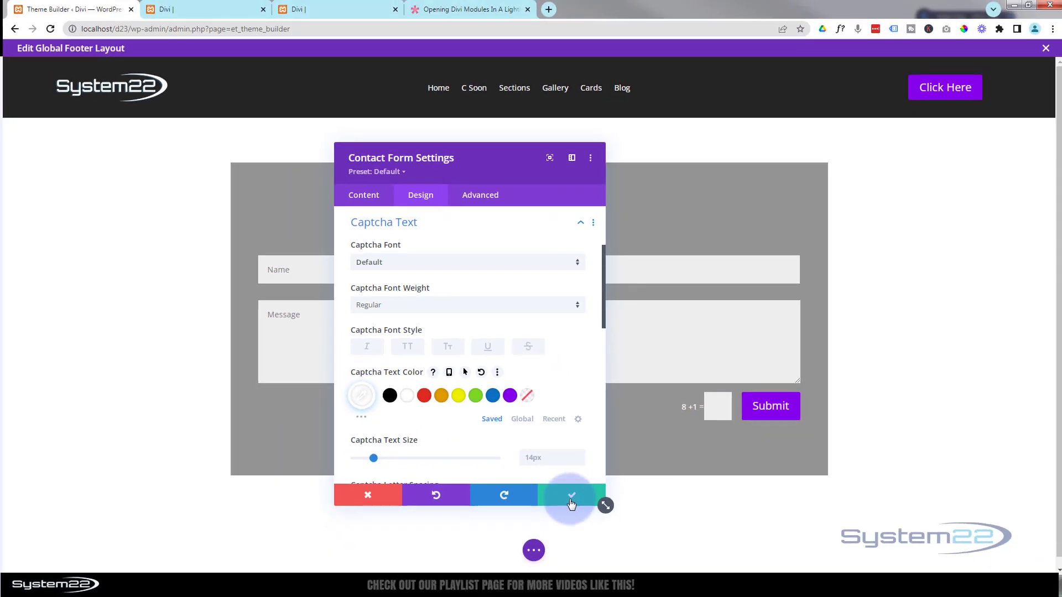
Step: Save the form, then set the anime illustration from the Media Library as the section's background image
click(570, 500)
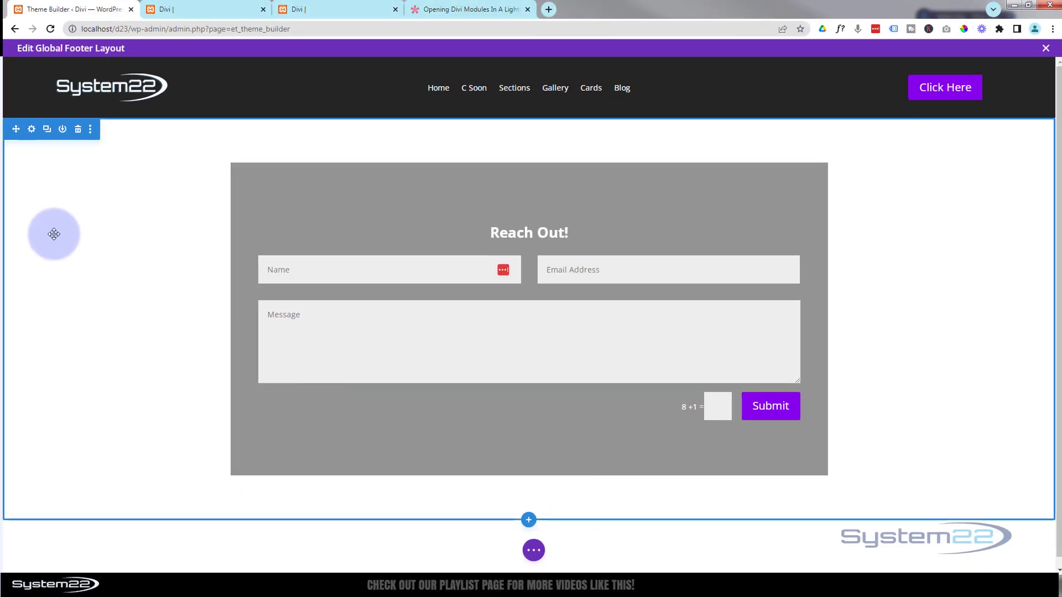
click(31, 130)
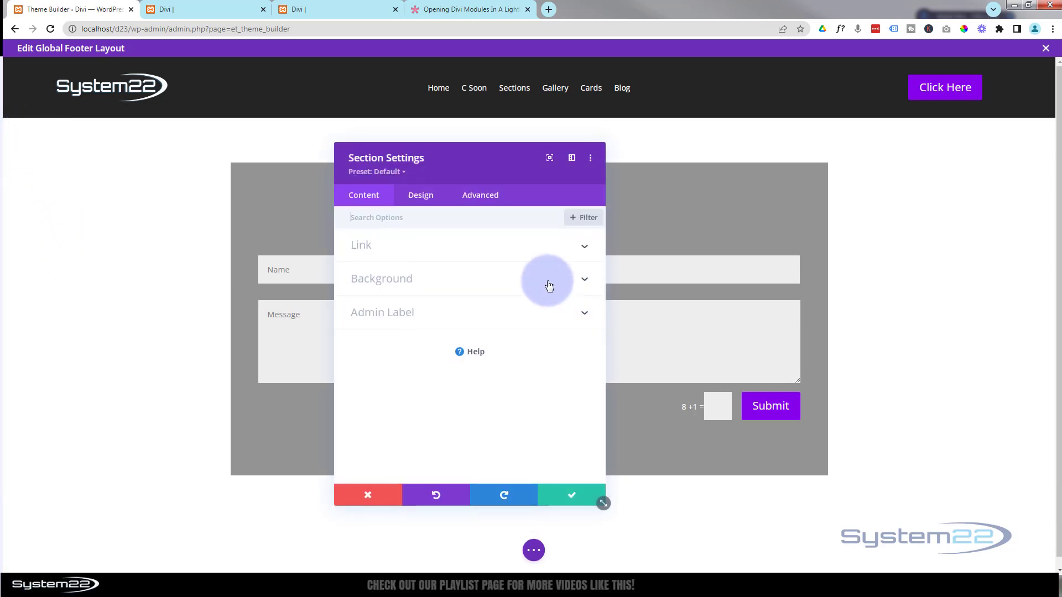
click(497, 280)
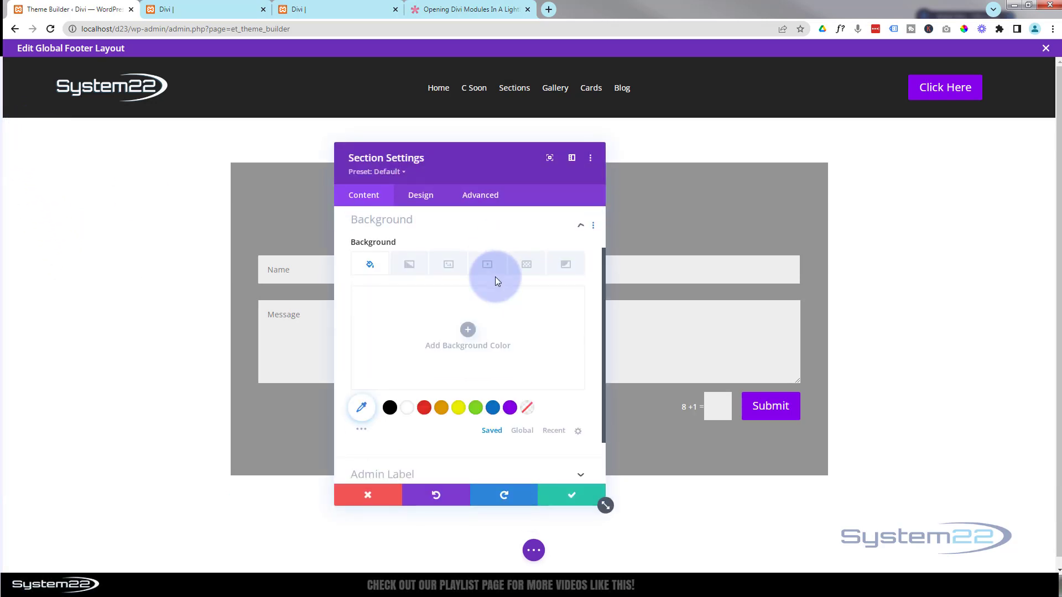
click(449, 268)
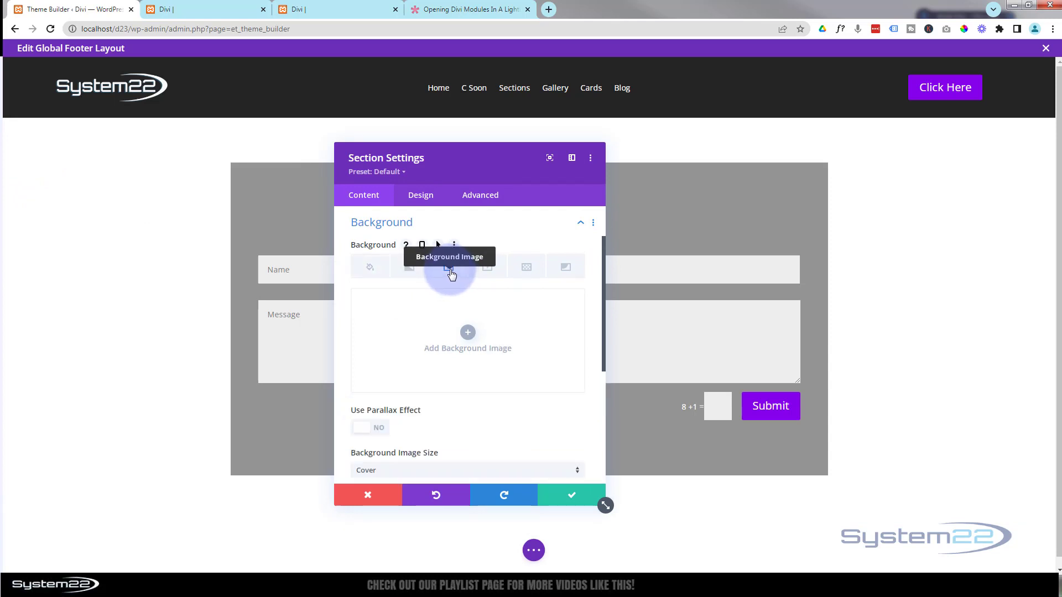
click(467, 333)
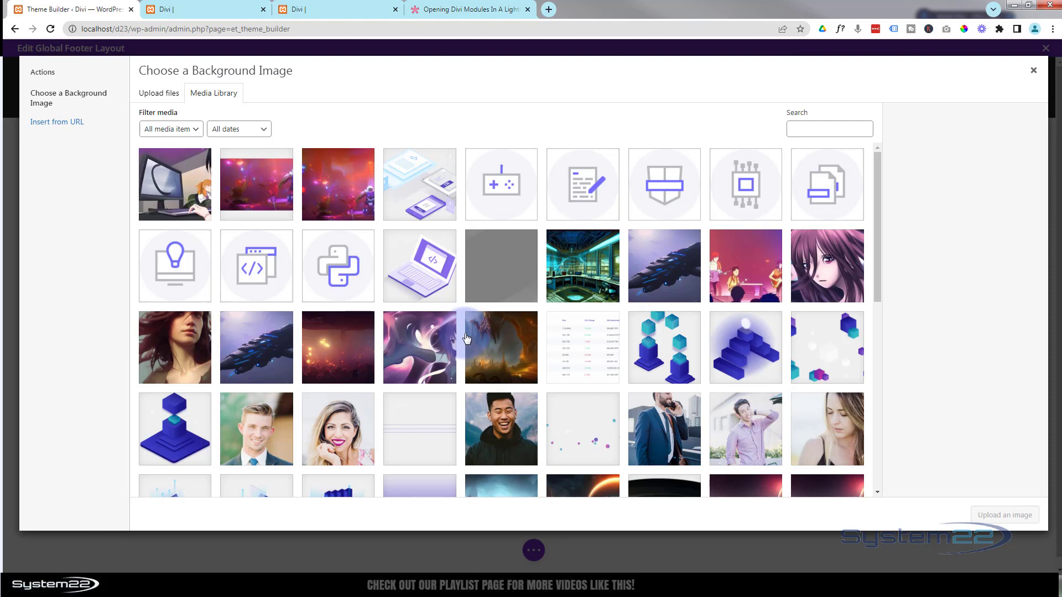
click(160, 176)
click(1005, 515)
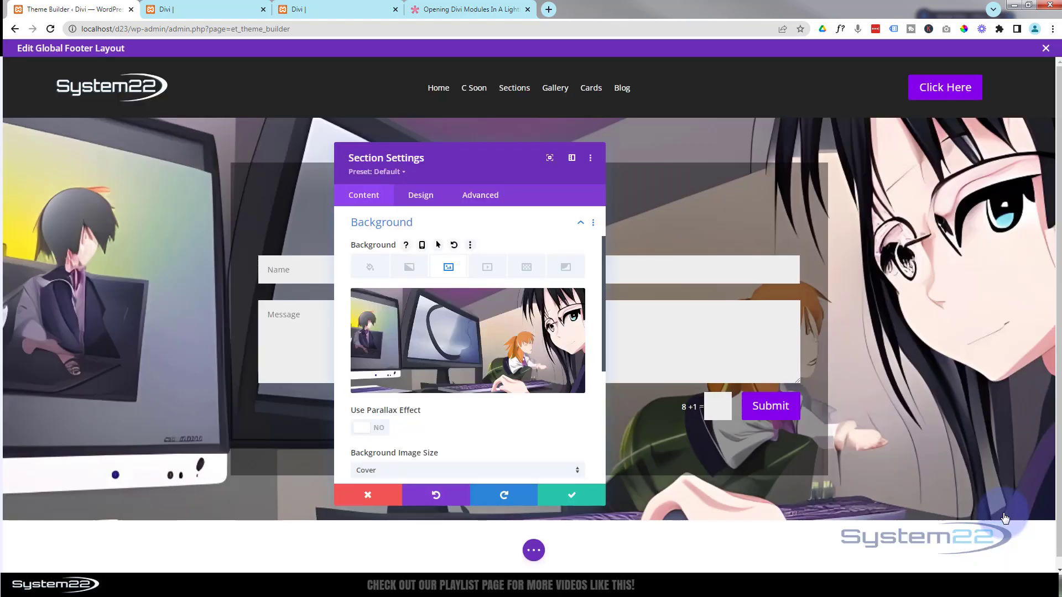
click(589, 500)
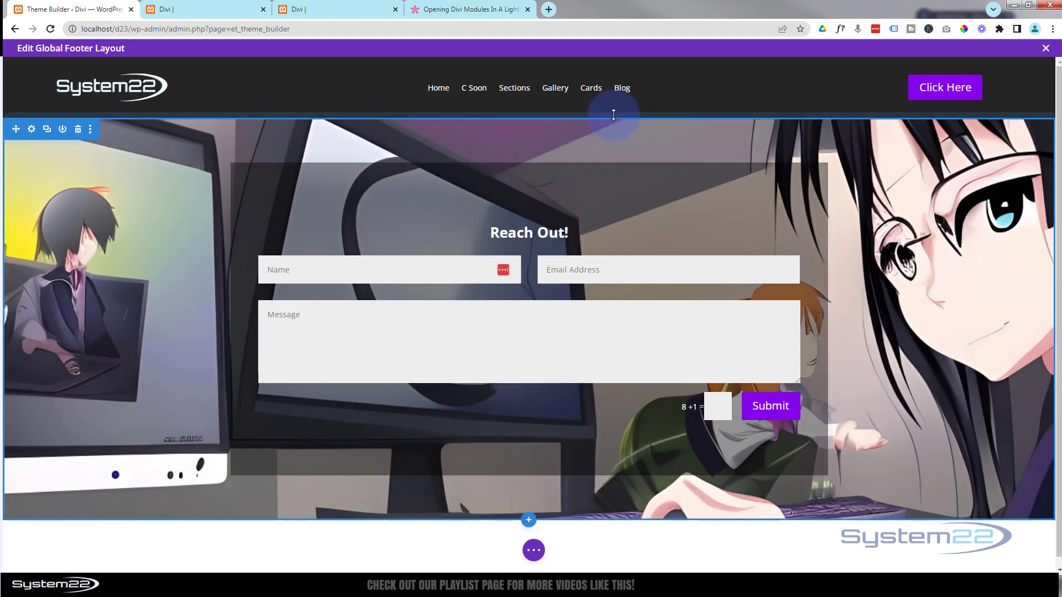
drag(15, 129, 520, 547)
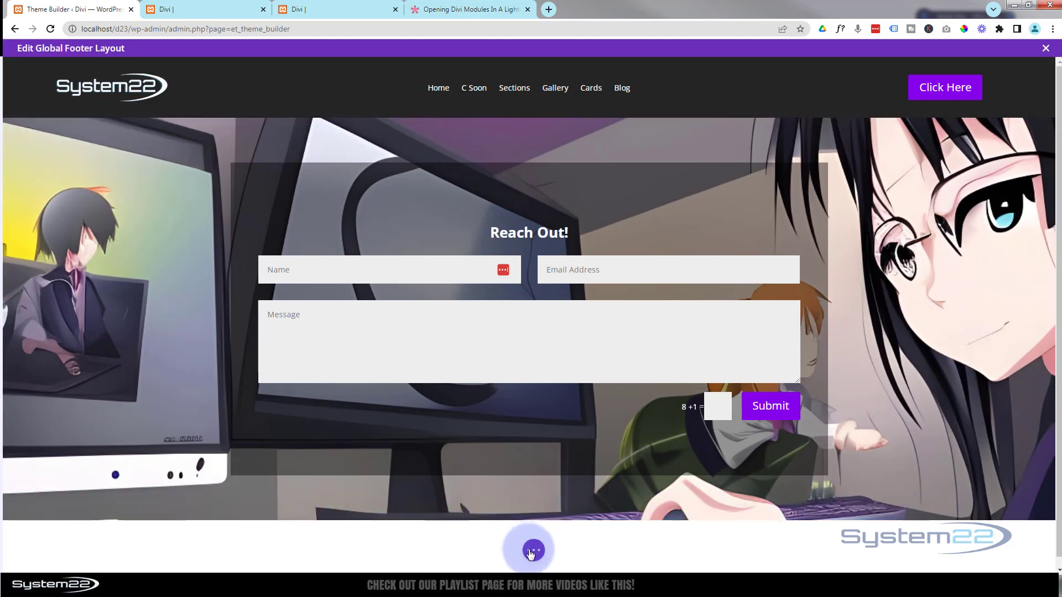
Step: Use the Layers panel to move the contact section above the logo-and-menu section
click(534, 552)
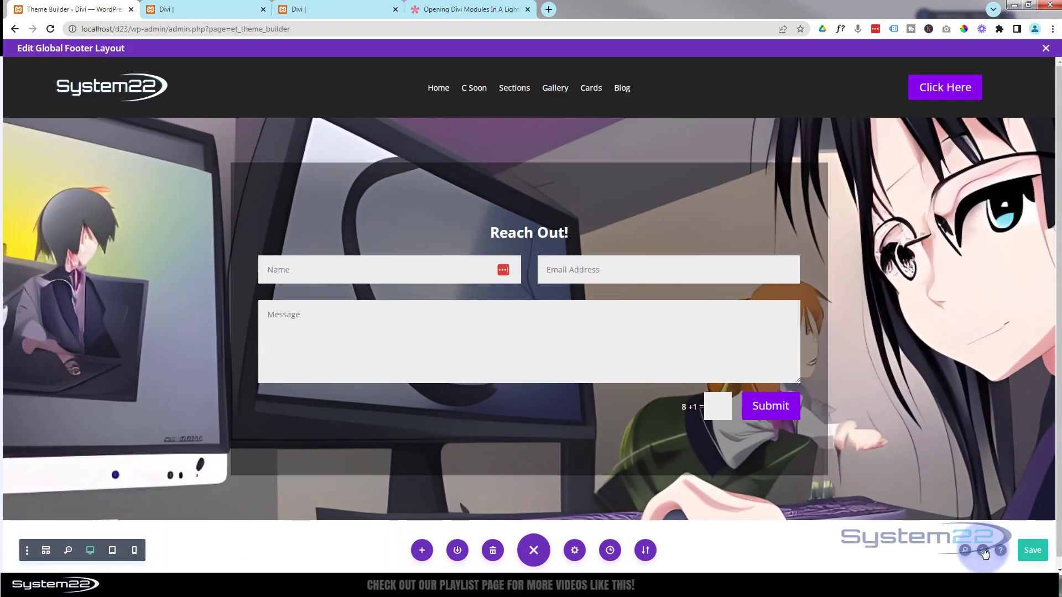
click(982, 551)
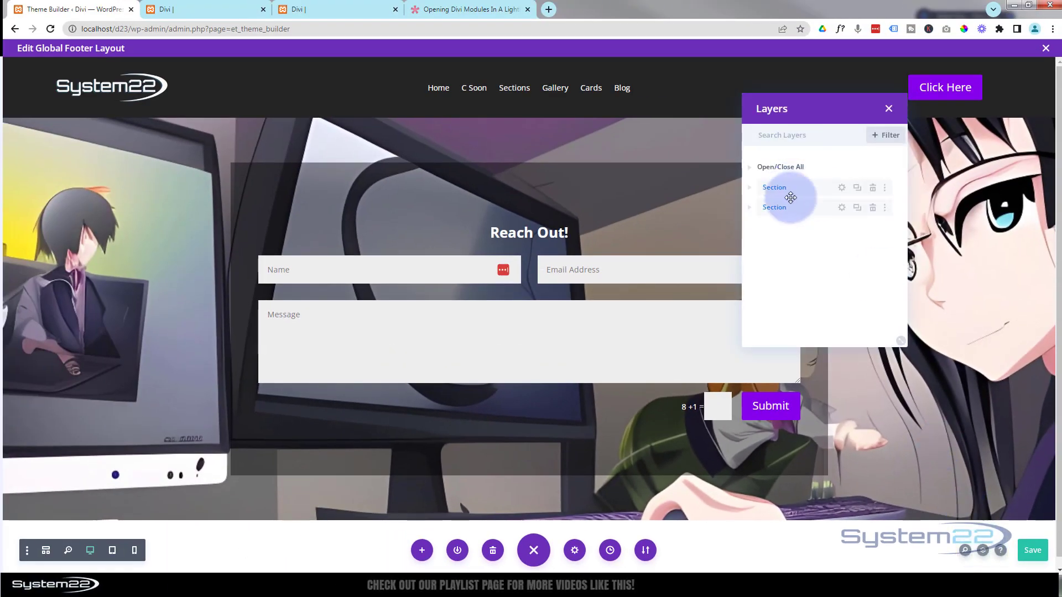
drag(800, 210, 797, 177)
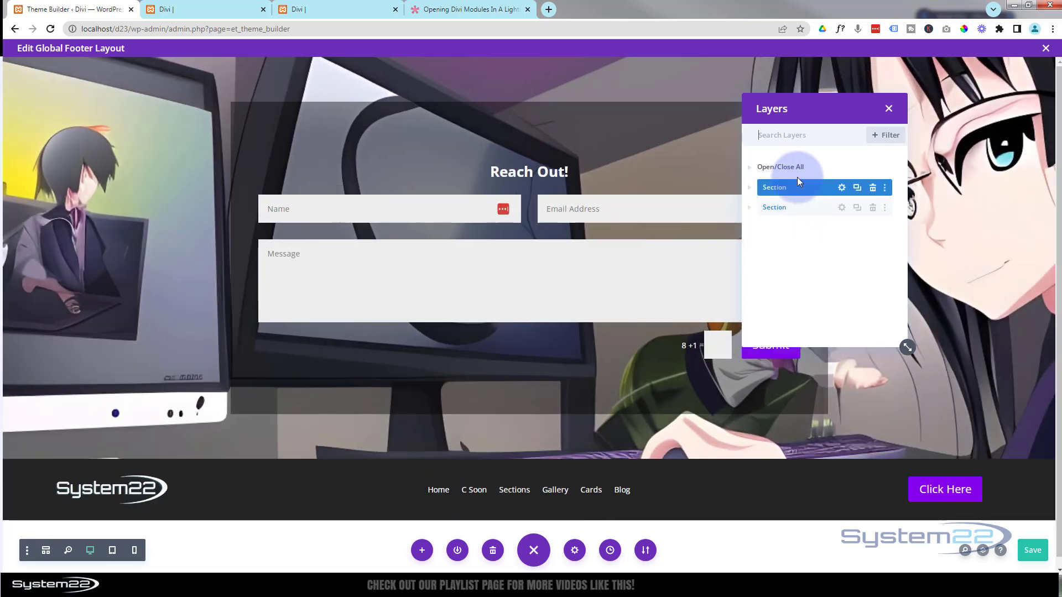
click(576, 340)
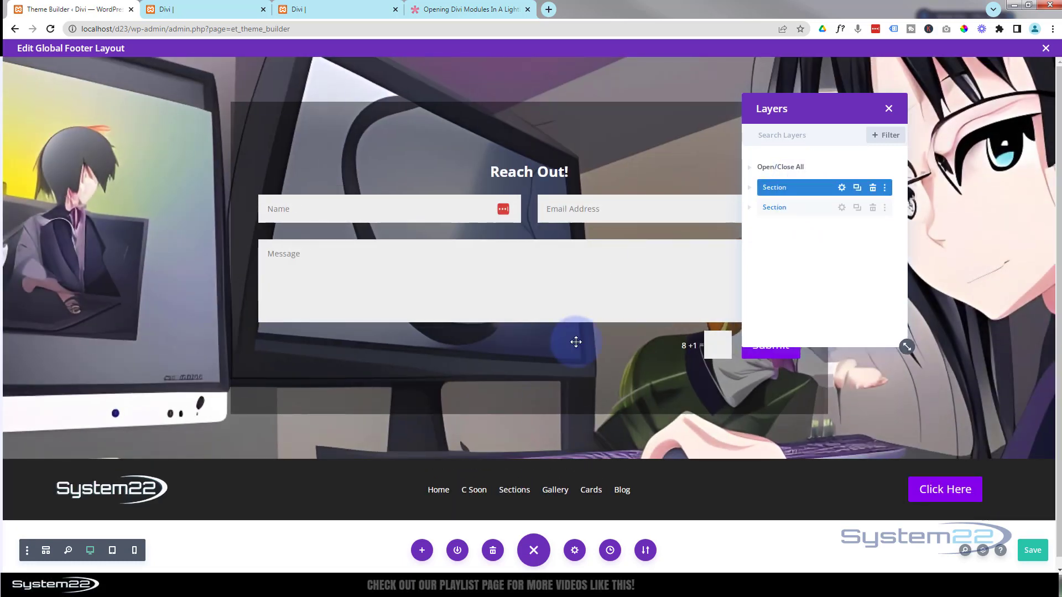
click(888, 108)
Step: Save the Global Footer layout, exit the editor, and save the Theme Builder changes
click(1033, 553)
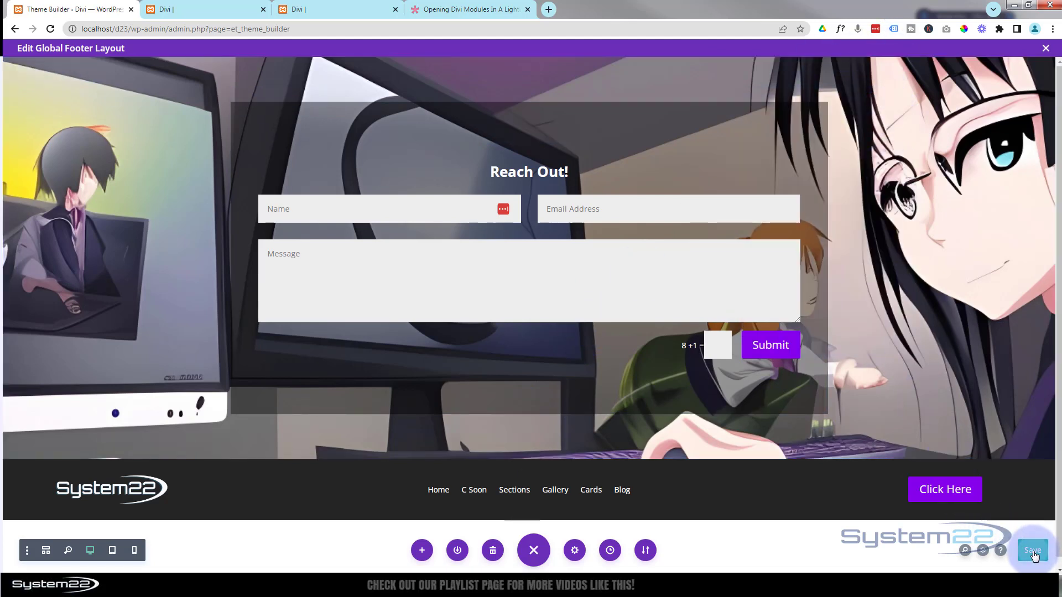
click(1046, 49)
click(142, 86)
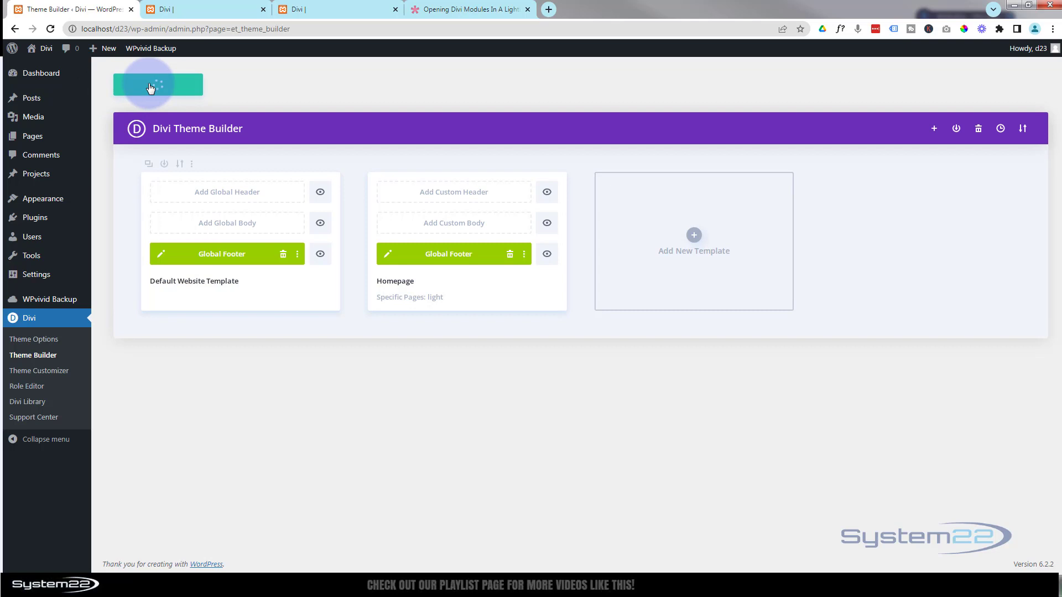
Step: Reload the live site and scroll down to the Reach Out! form and footer
click(324, 9)
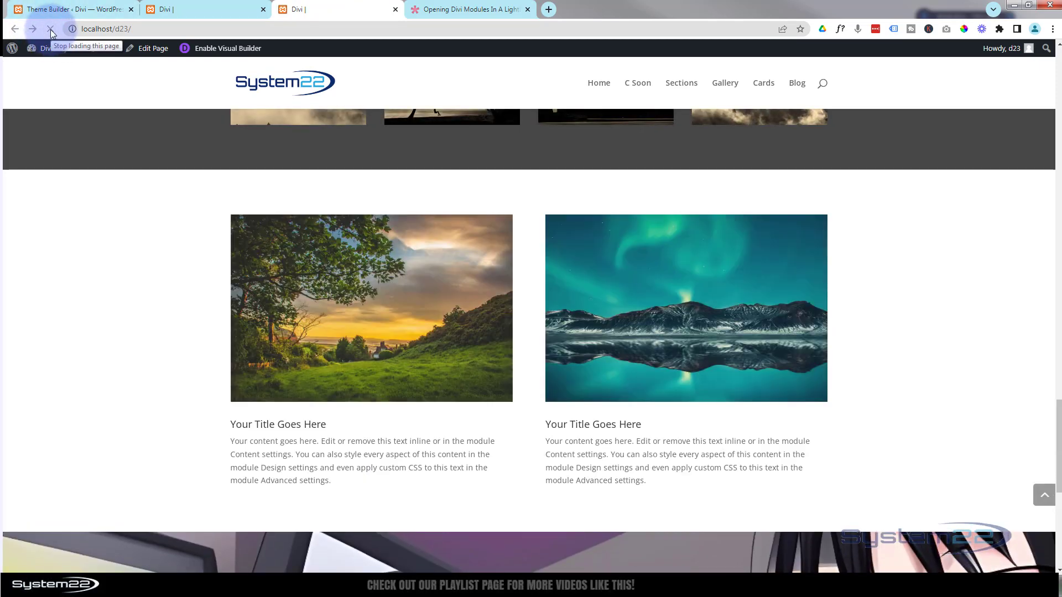
scroll(105, 288, down, 7)
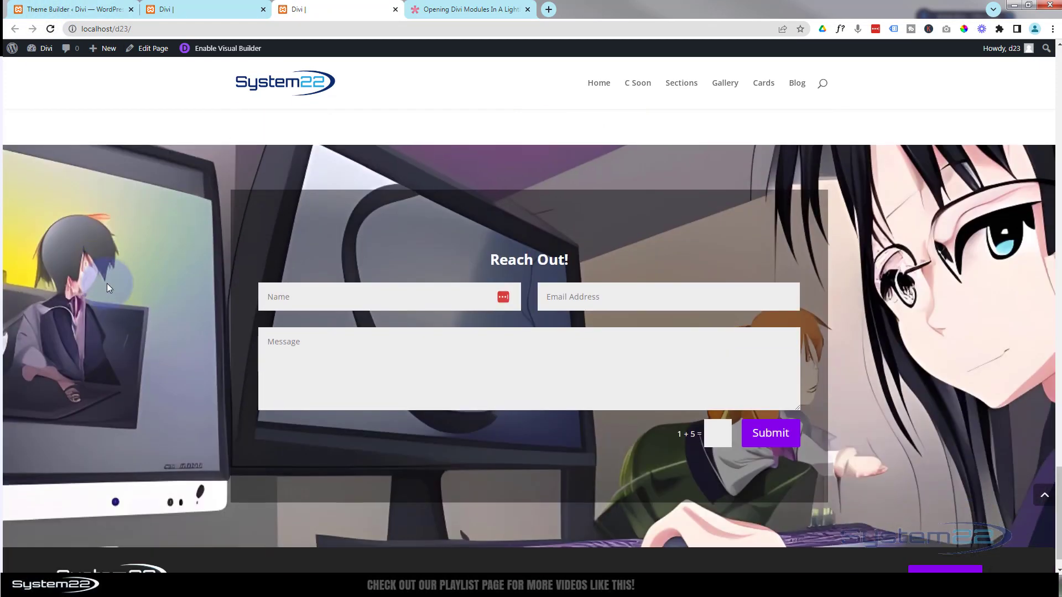
scroll(107, 283, down, 1)
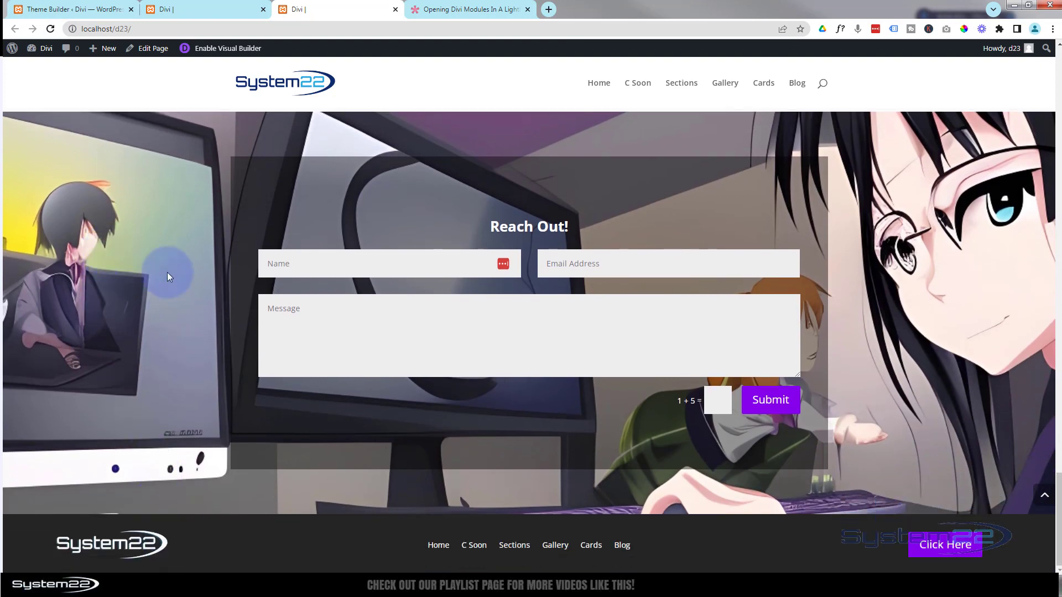
Step: Try the form's Name and Email Address fields, then move to the Divi lightbox help article
click(305, 265)
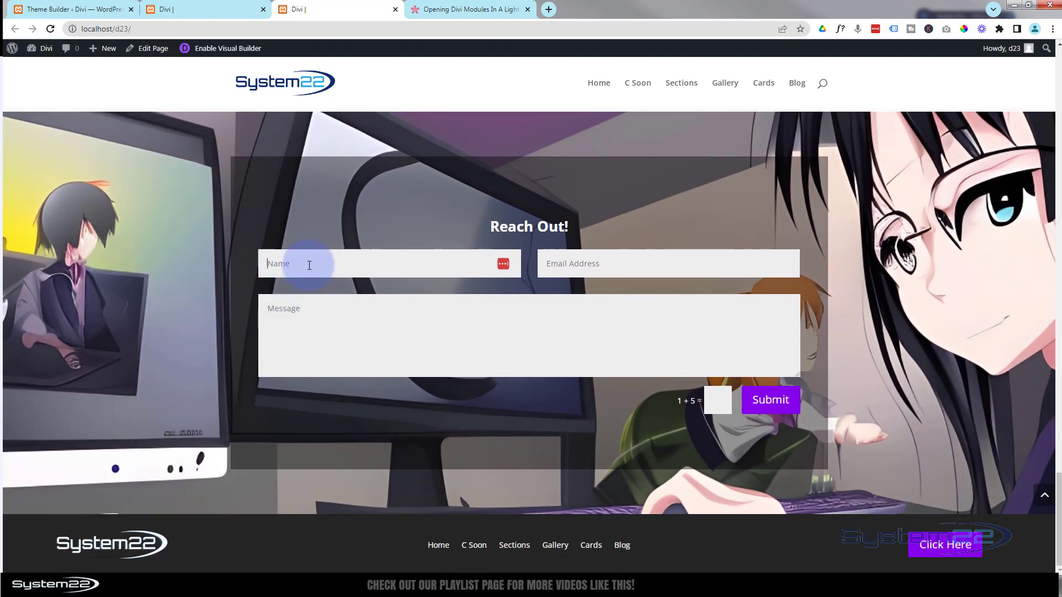
click(555, 274)
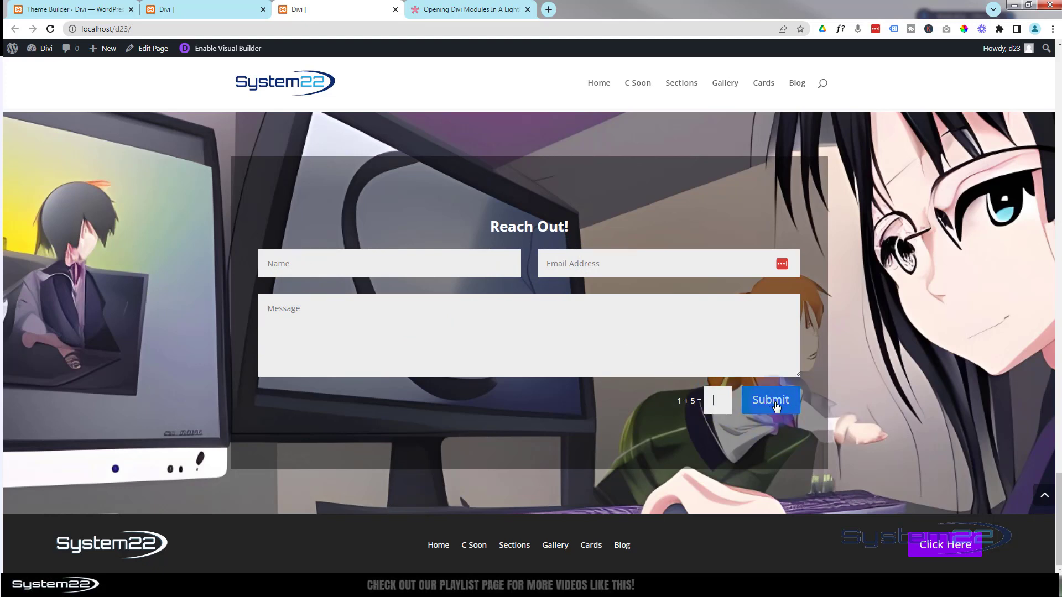
click(491, 494)
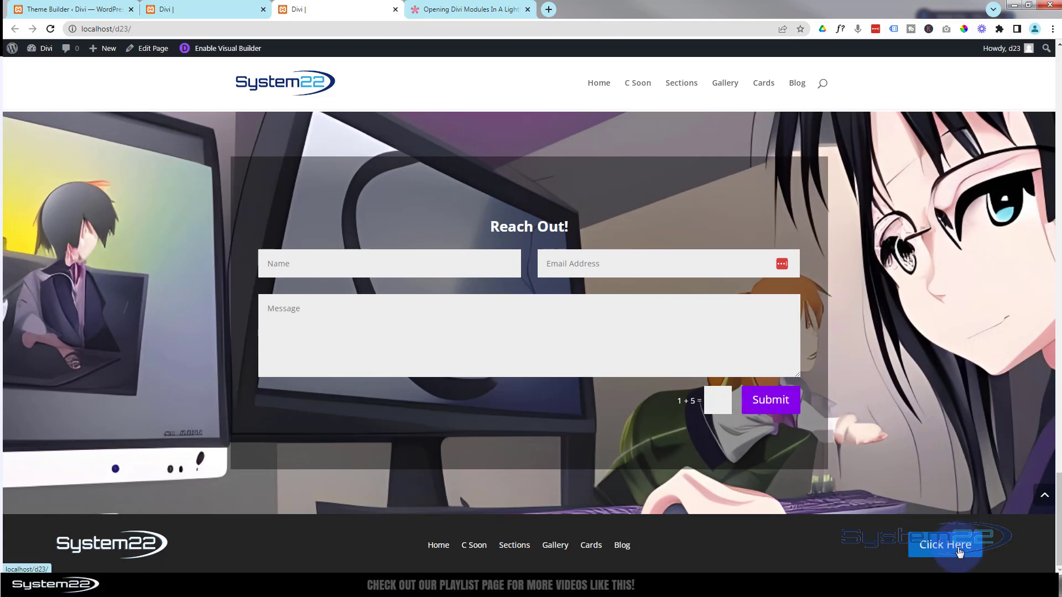
scroll(382, 380, up, 4)
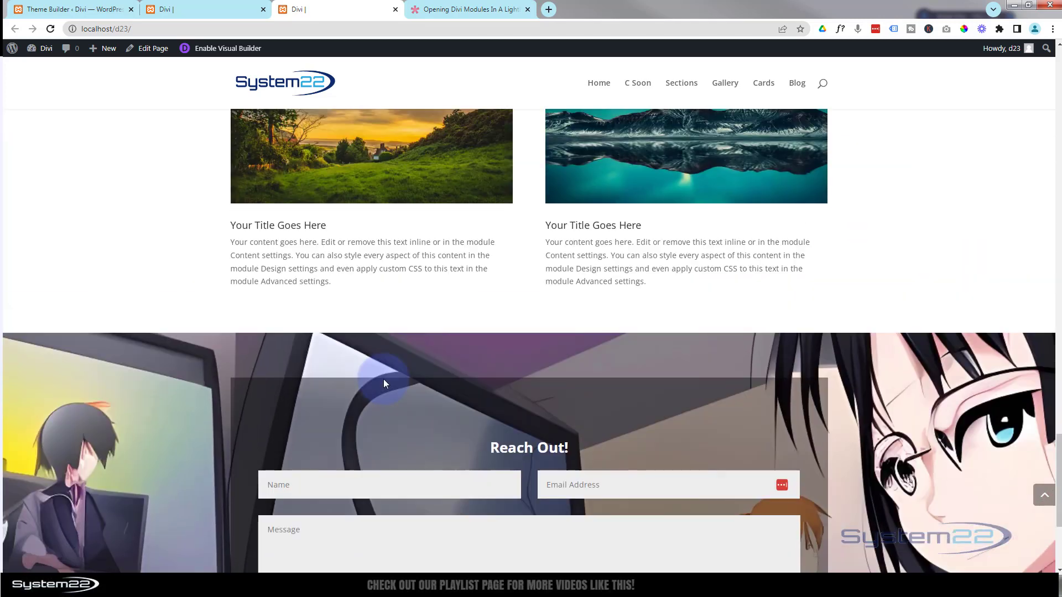
scroll(385, 382, down, 4)
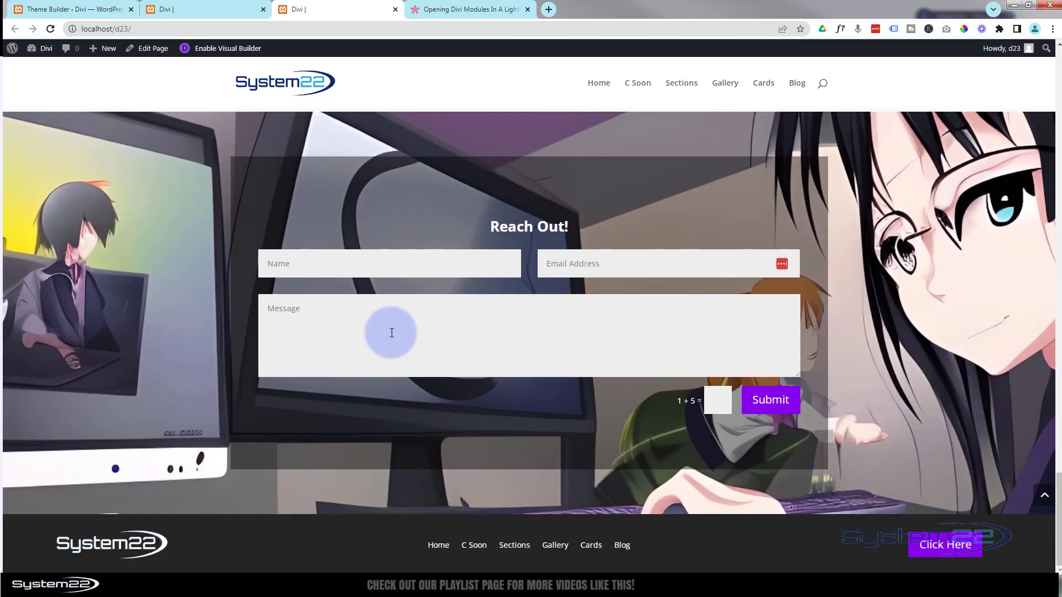
click(444, 10)
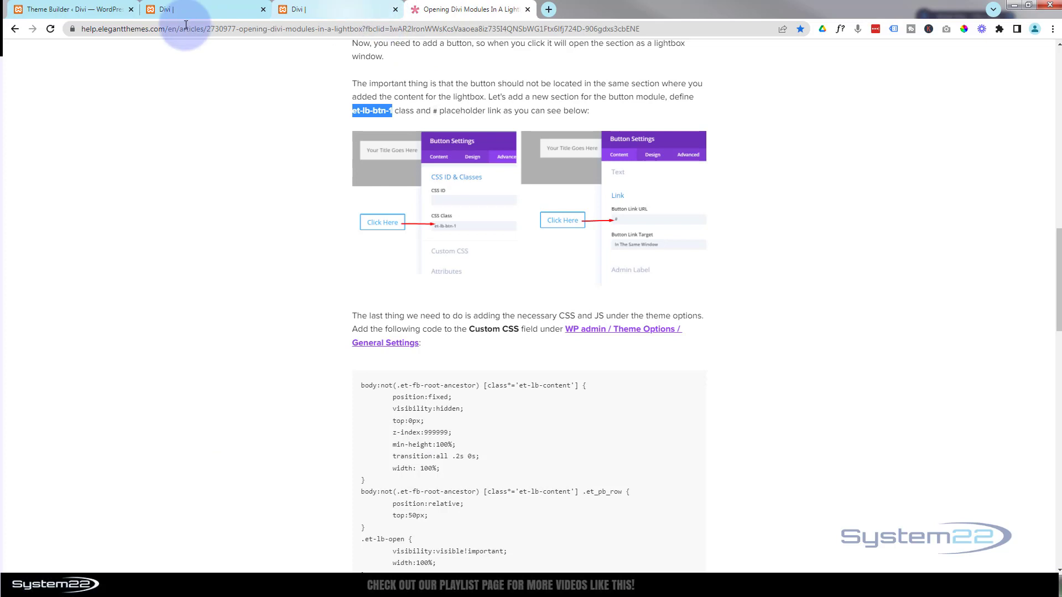
Step: Scroll the help article to the lightbox Custom CSS and select the whole code block
click(72, 29)
drag(81, 29, 391, 28)
scroll(298, 213, up, 10)
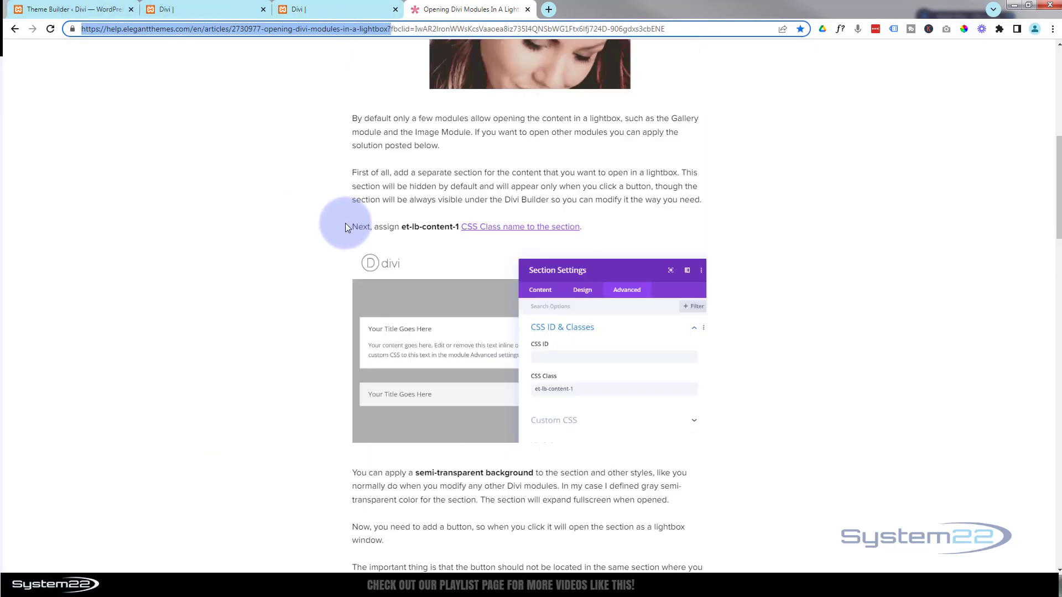
drag(1056, 161, 1056, 316)
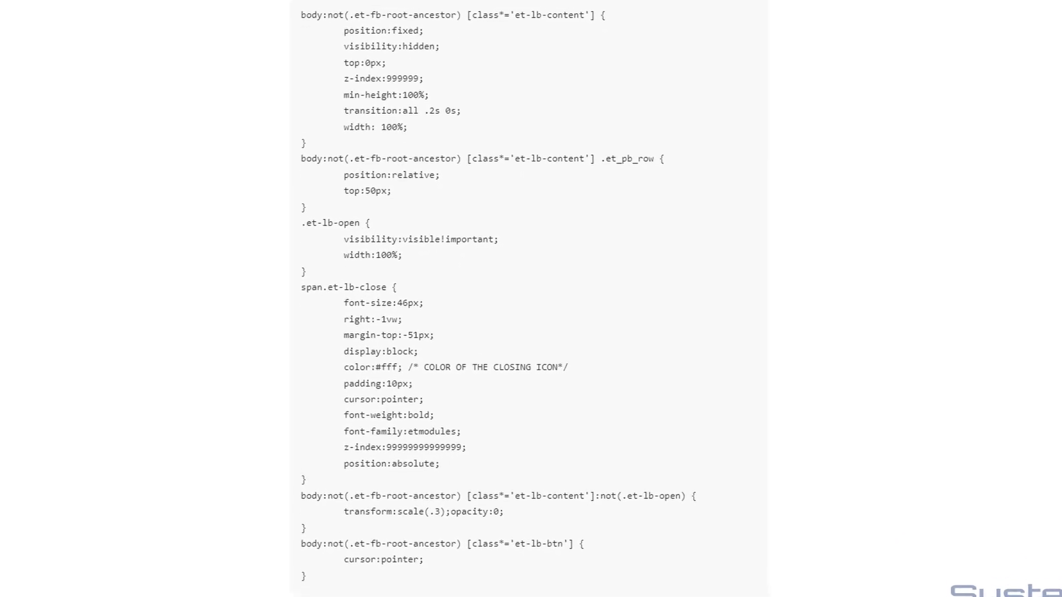
scroll(497, 299, down, 1)
drag(326, 16, 520, 564)
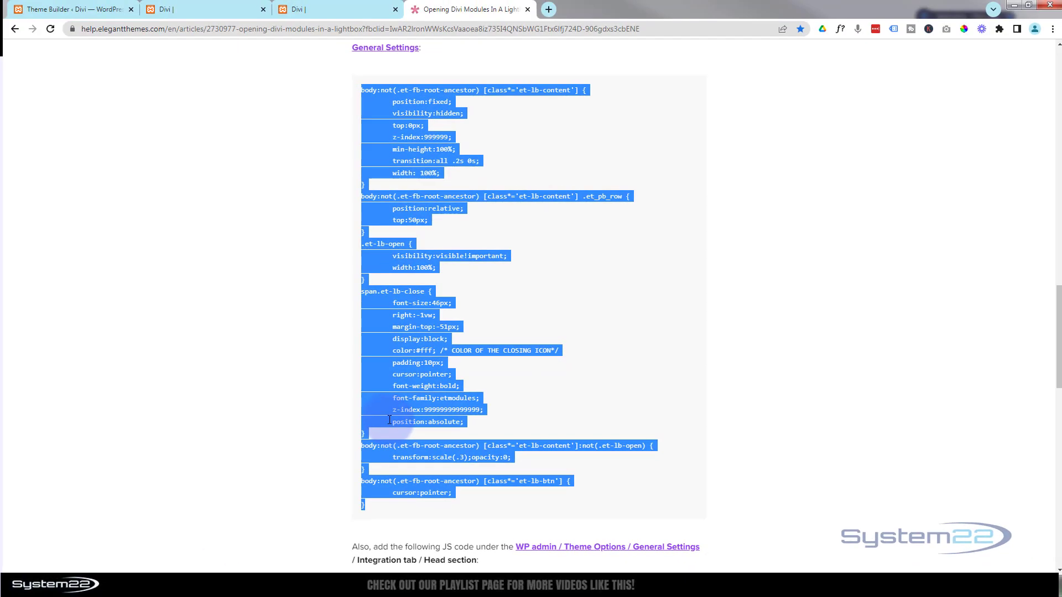
Step: Paste the lightbox CSS at the top of the Divi Theme Options Custom CSS
click(192, 9)
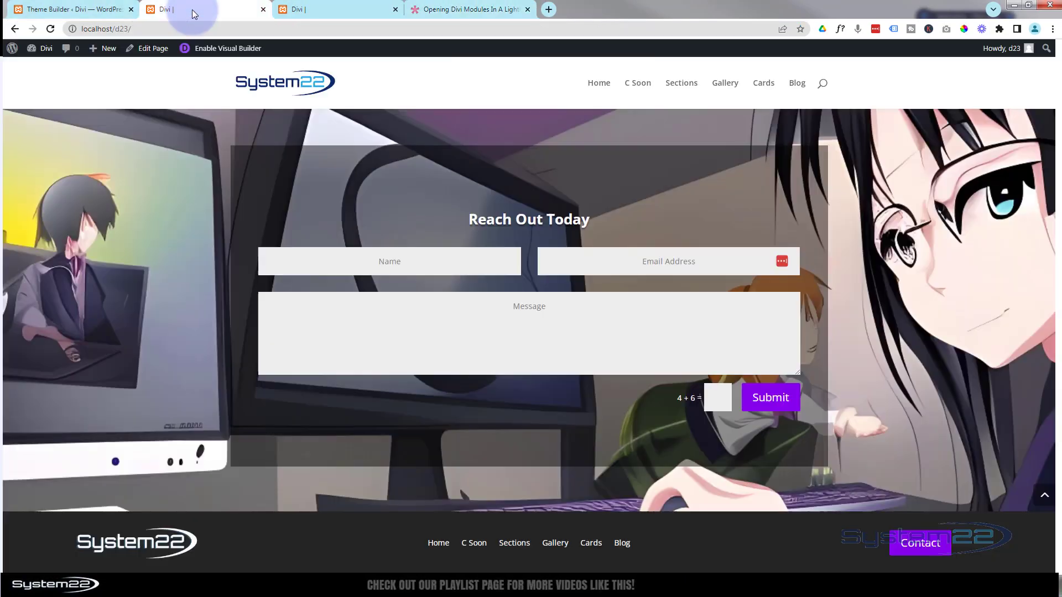
mouse_move(40, 48)
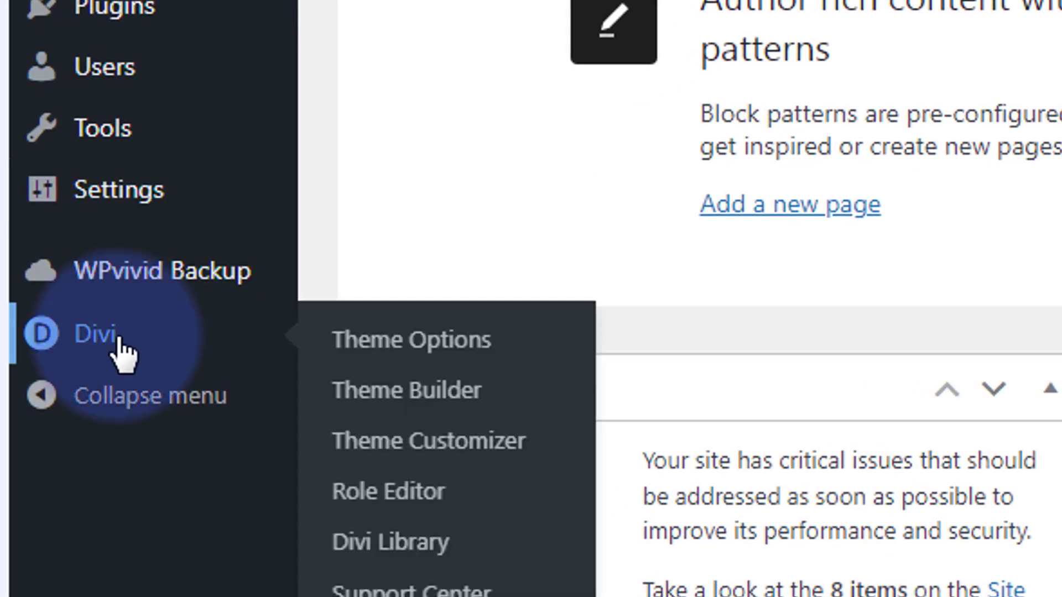
click(418, 339)
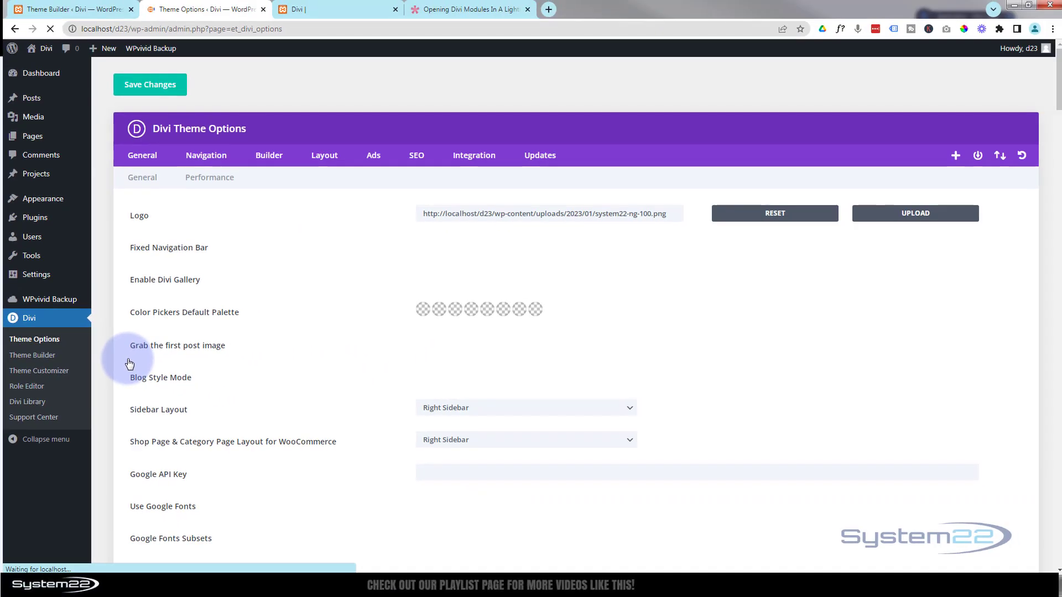
scroll(333, 282, down, 13)
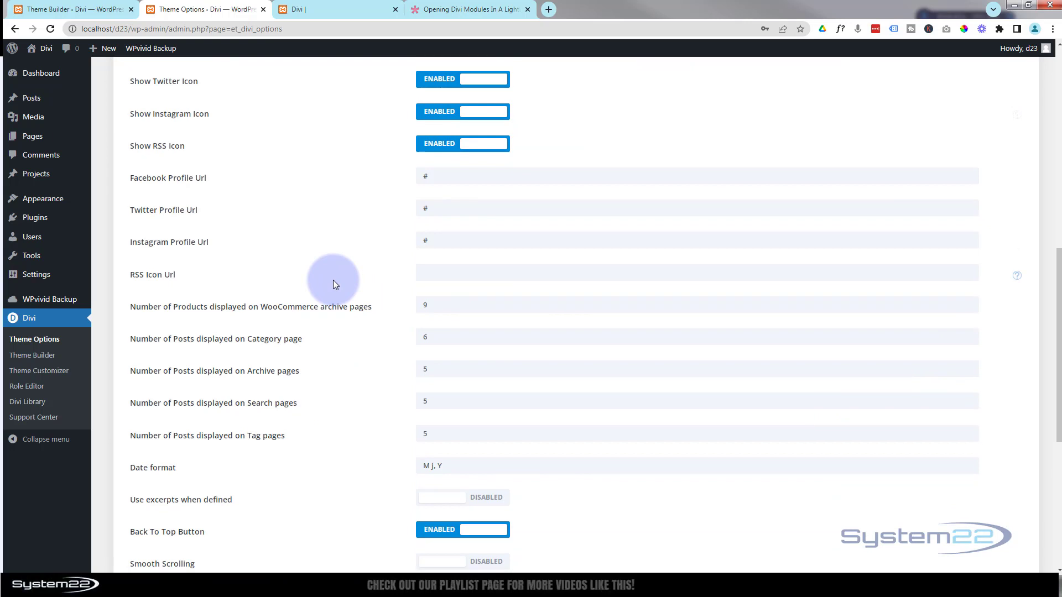
scroll(334, 284, down, 3)
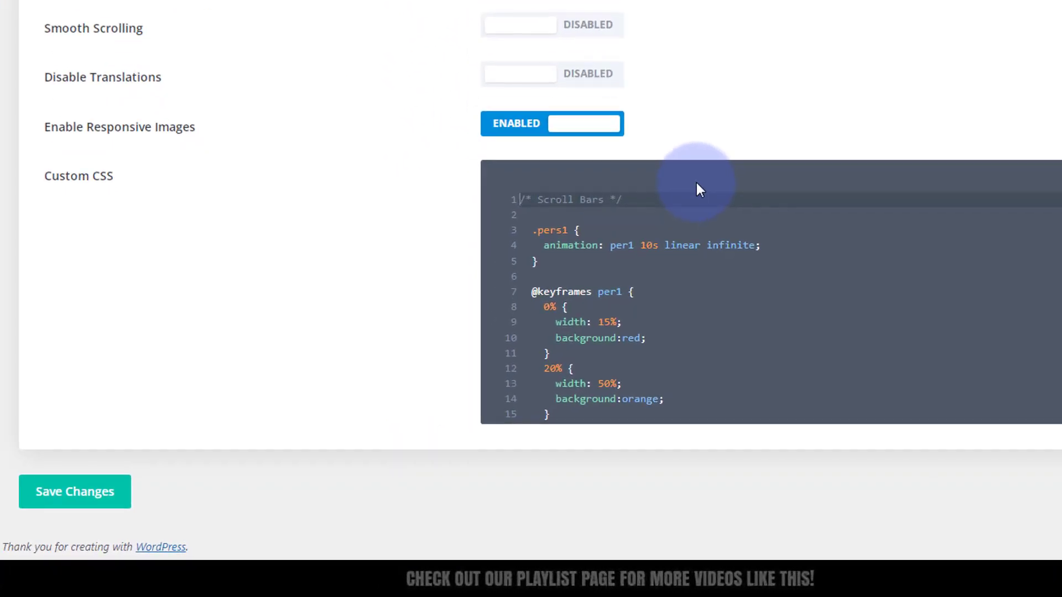
key(Return)
key(Return)
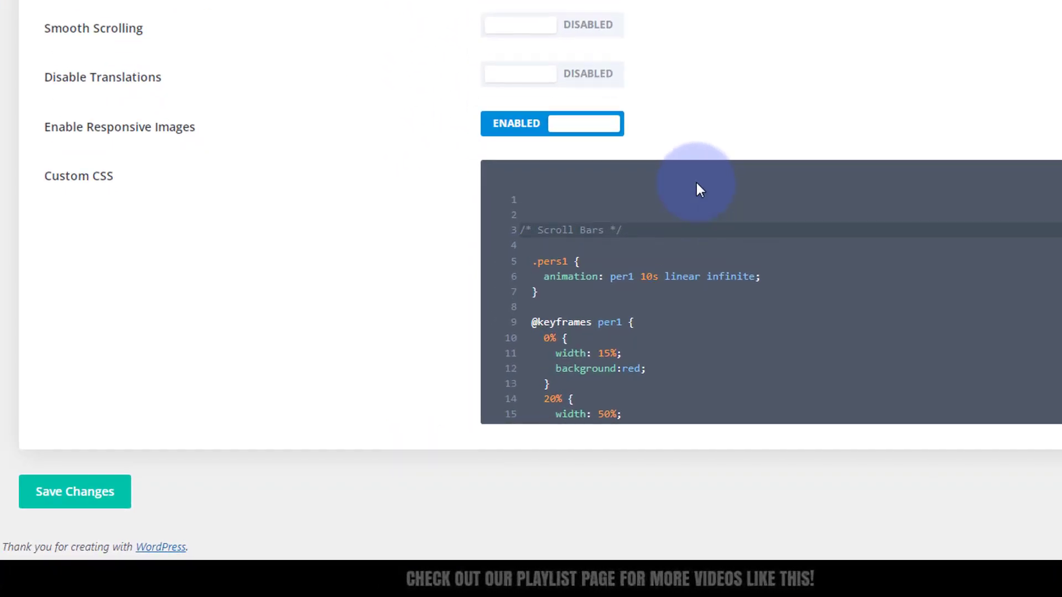
click(531, 199)
key(ctrl+v)
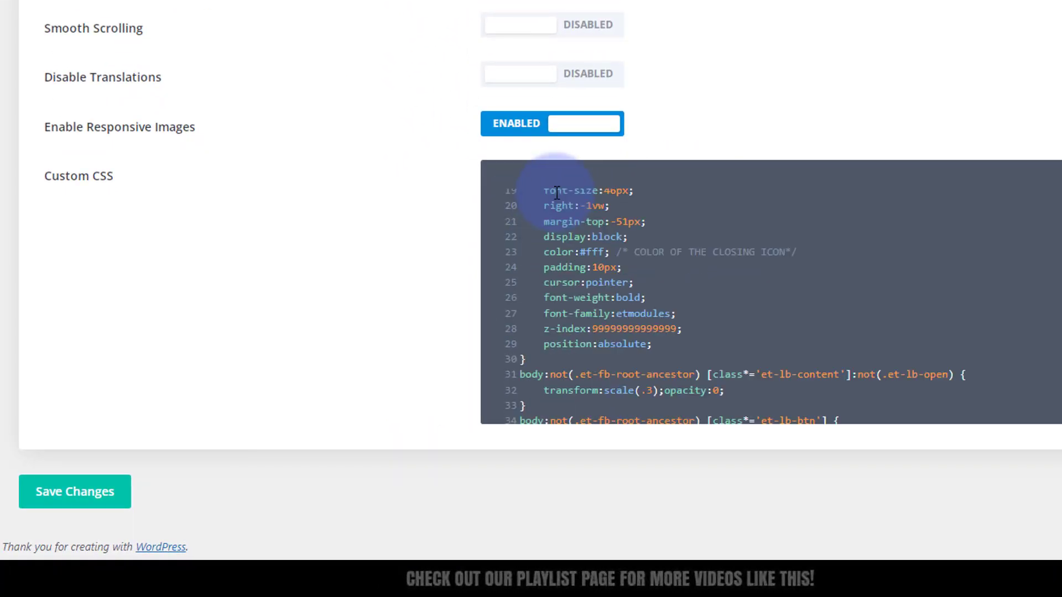
Step: Delete the pasted lightbox CSS block again and save the Theme Options
scroll(654, 256, down, 10)
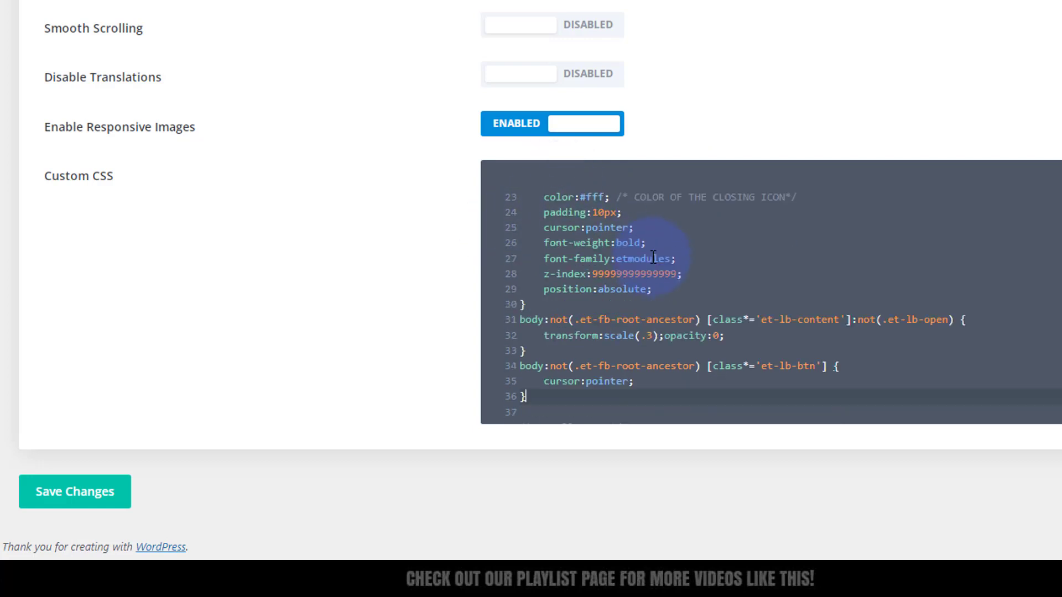
scroll(654, 256, up, 4)
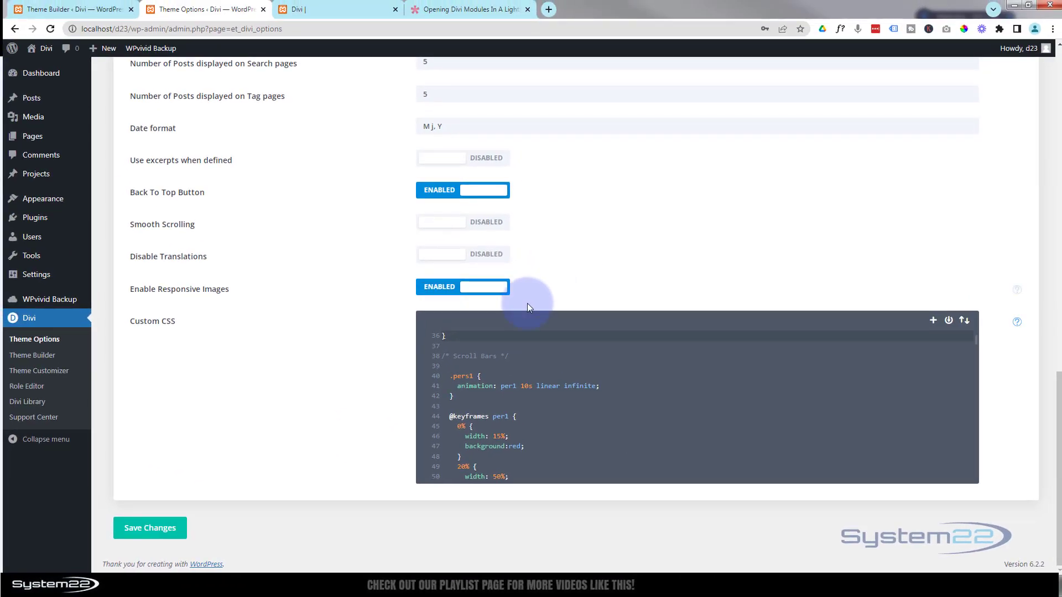
scroll(503, 358, up, 1)
drag(456, 452, 437, 426)
drag(435, 321, 433, 269)
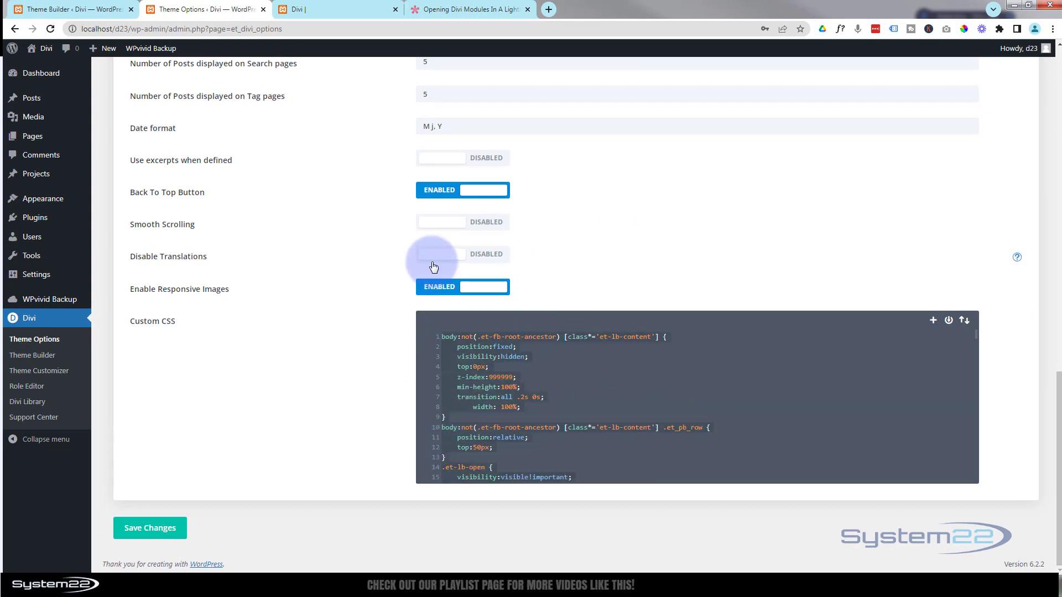
key(BackSpace)
click(155, 531)
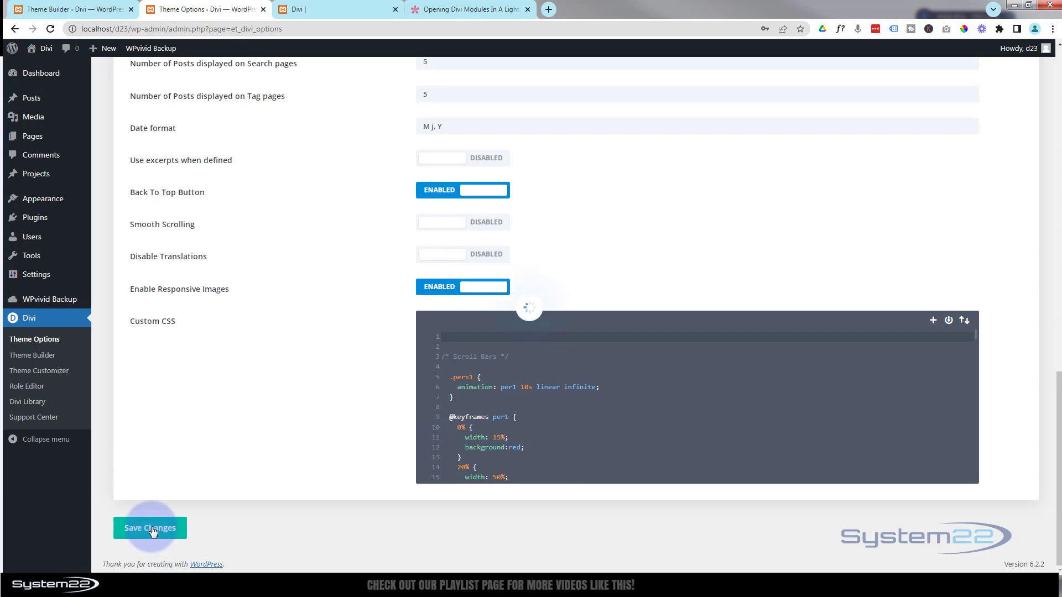
Step: Copy the help article's full lightbox JavaScript block, from <script> to </script>
click(481, 11)
scroll(702, 262, down, 8)
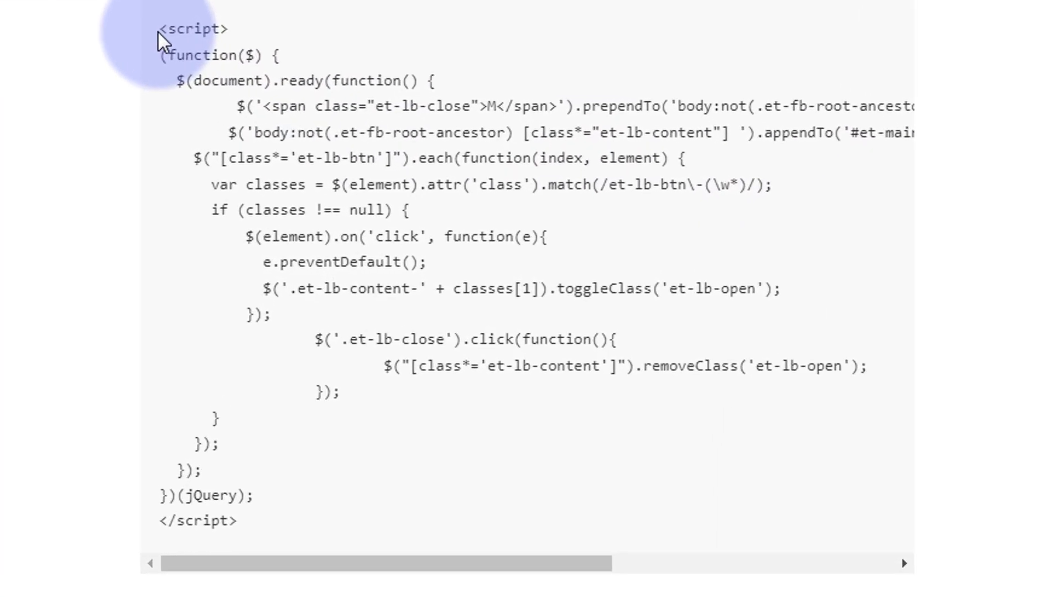
drag(164, 31, 325, 527)
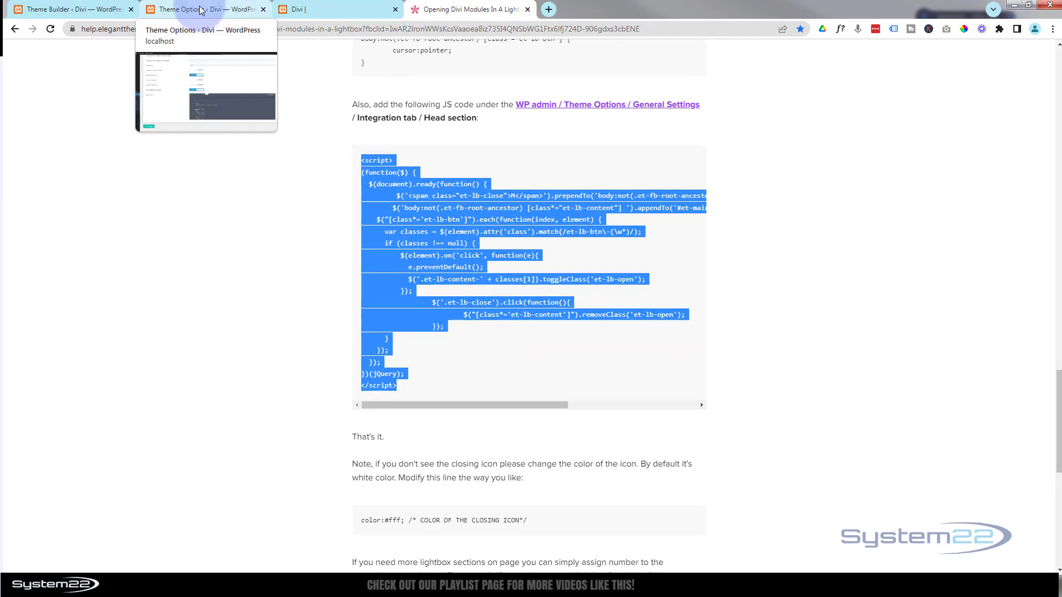
click(178, 8)
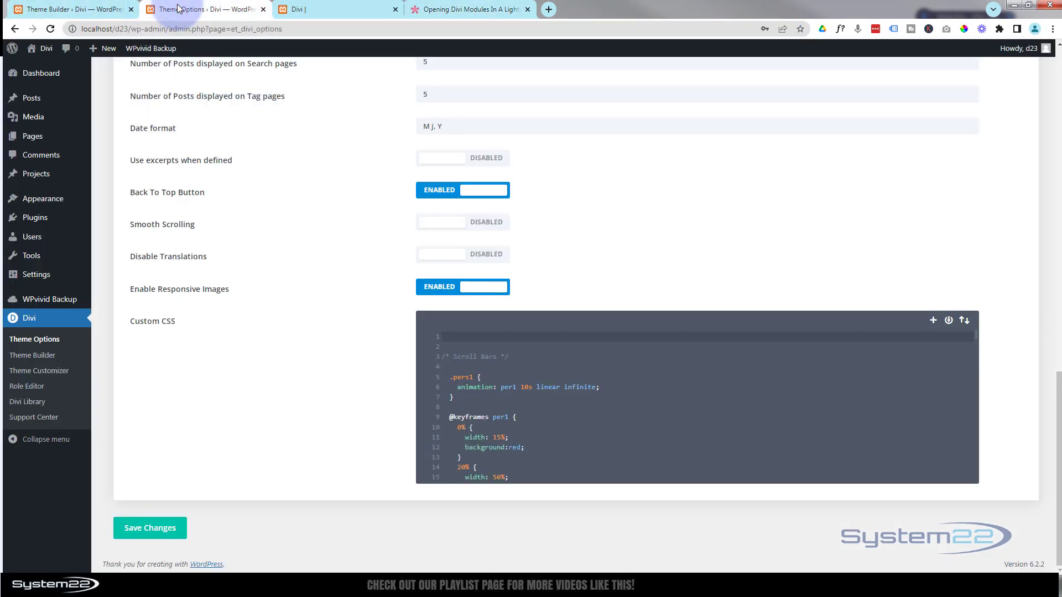
Step: Paste the copied lightbox JavaScript at the top of the Integration head code
scroll(247, 367, up, 15)
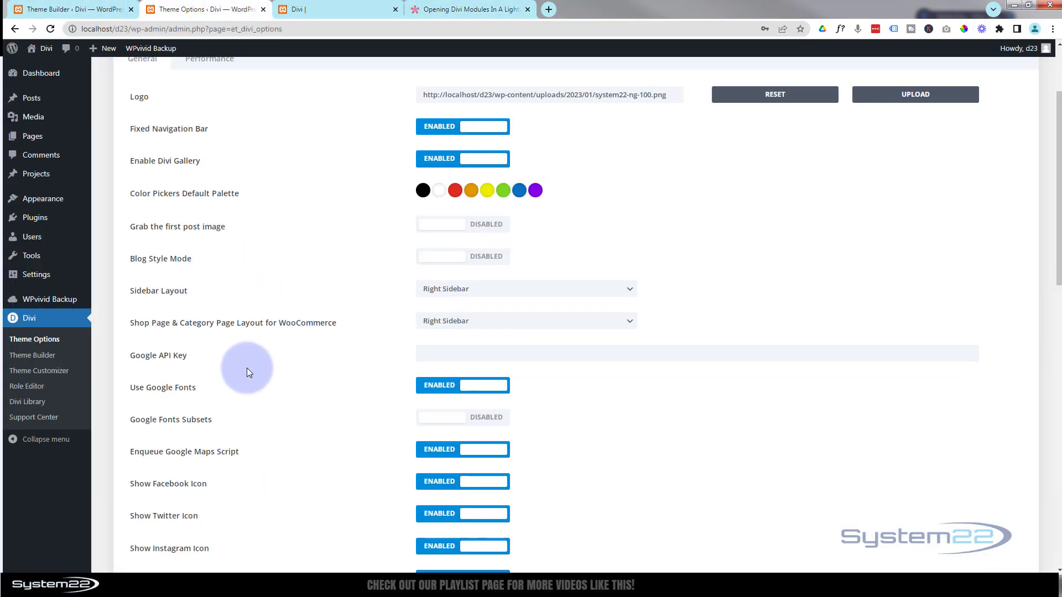
scroll(247, 367, up, 2)
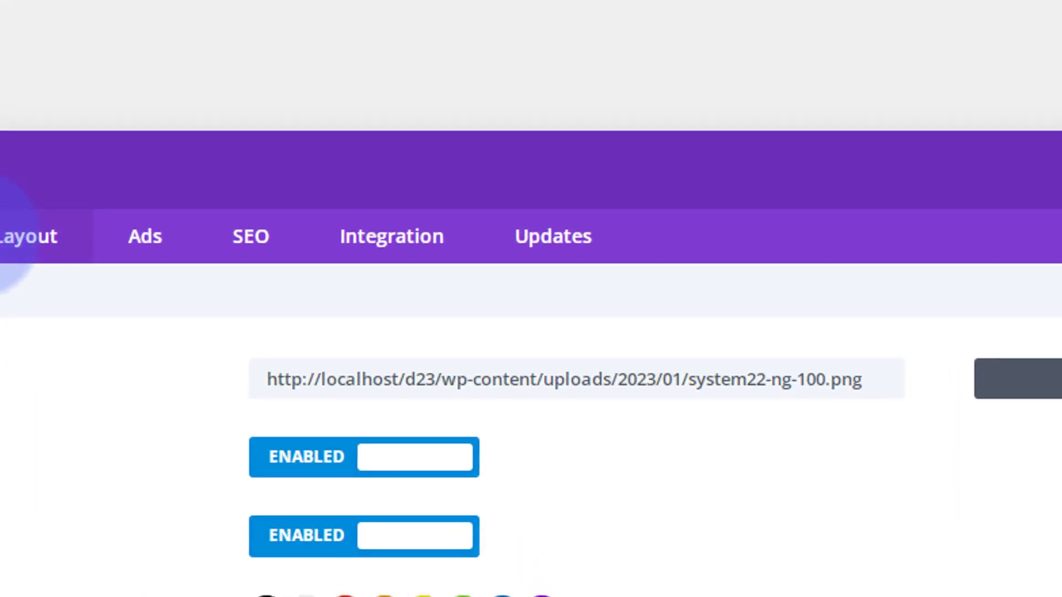
click(390, 247)
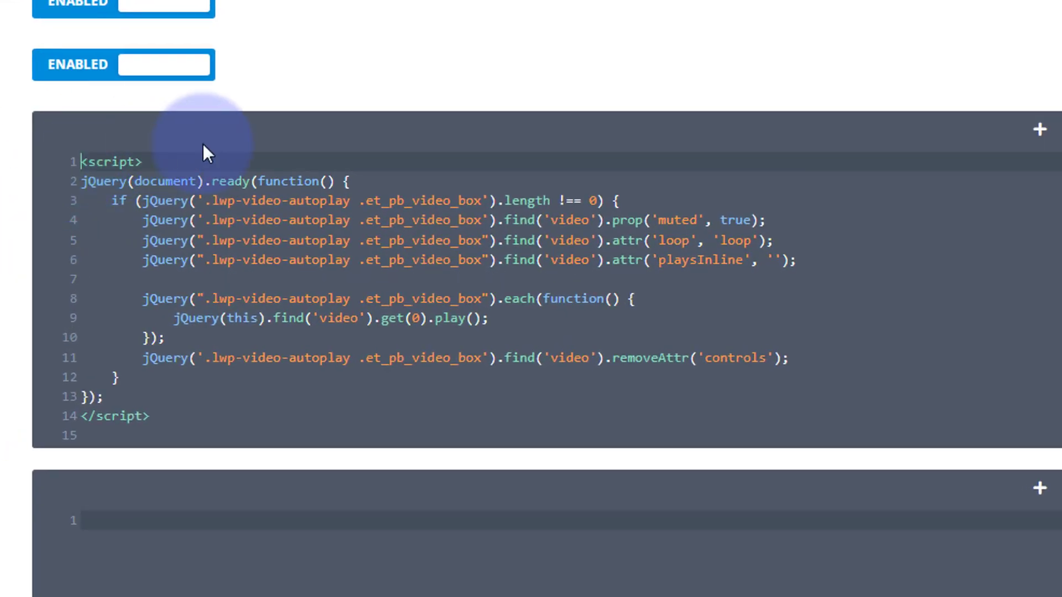
key(Return)
key(Return)
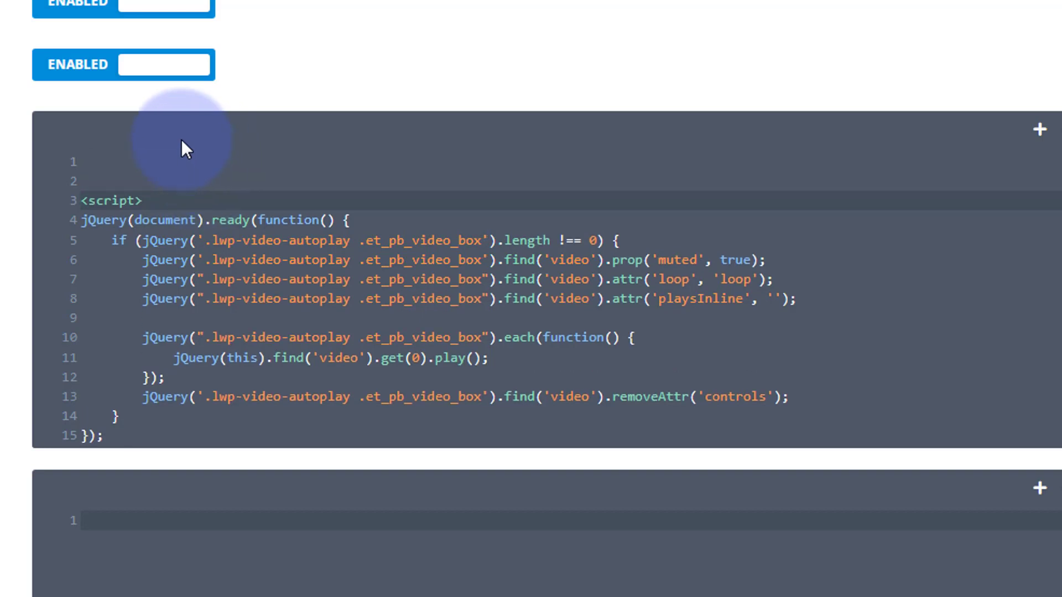
click(95, 157)
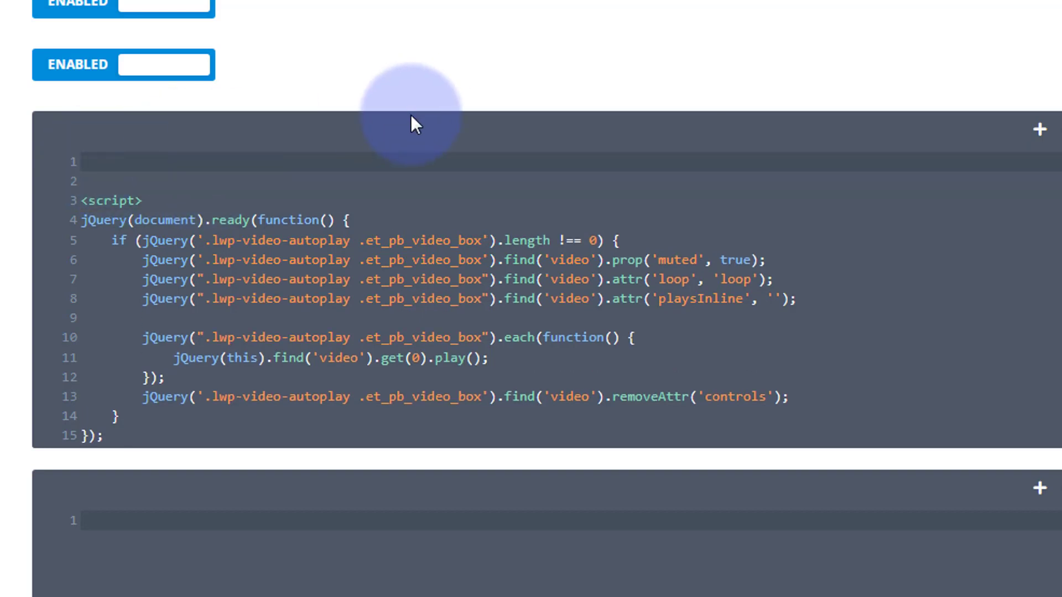
key(ctrl+v)
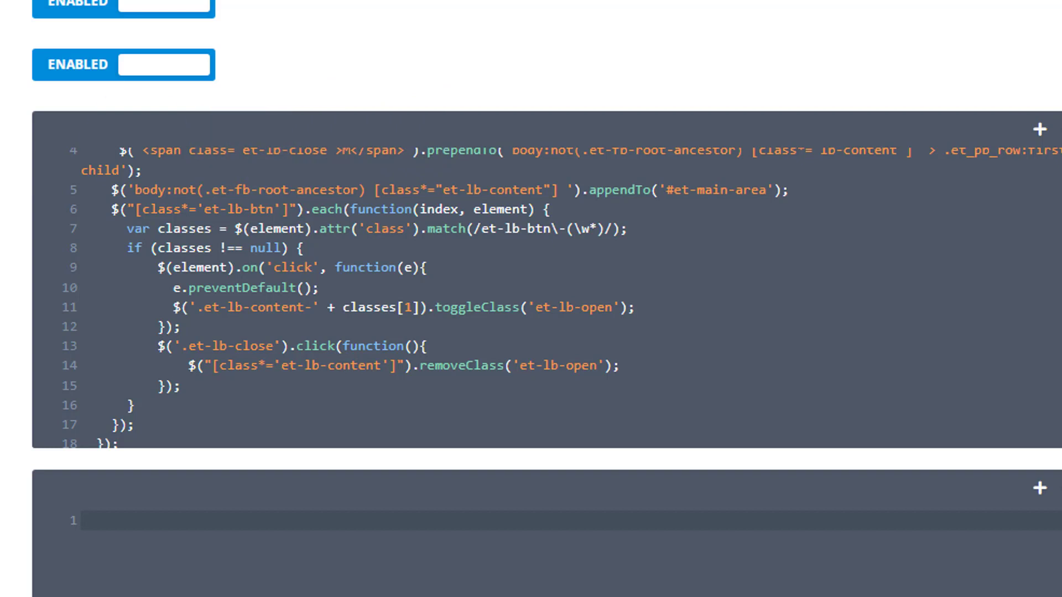
Step: Remove the old lightbox script in lines 1–20 of the head code
scroll(407, 118, up, 4)
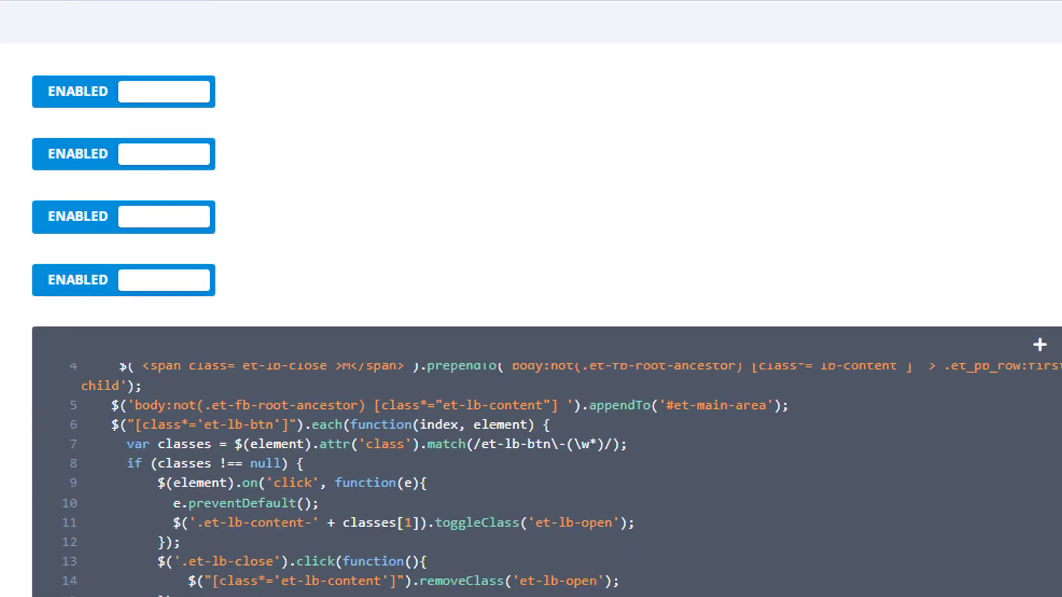
scroll(154, 424, down, 4)
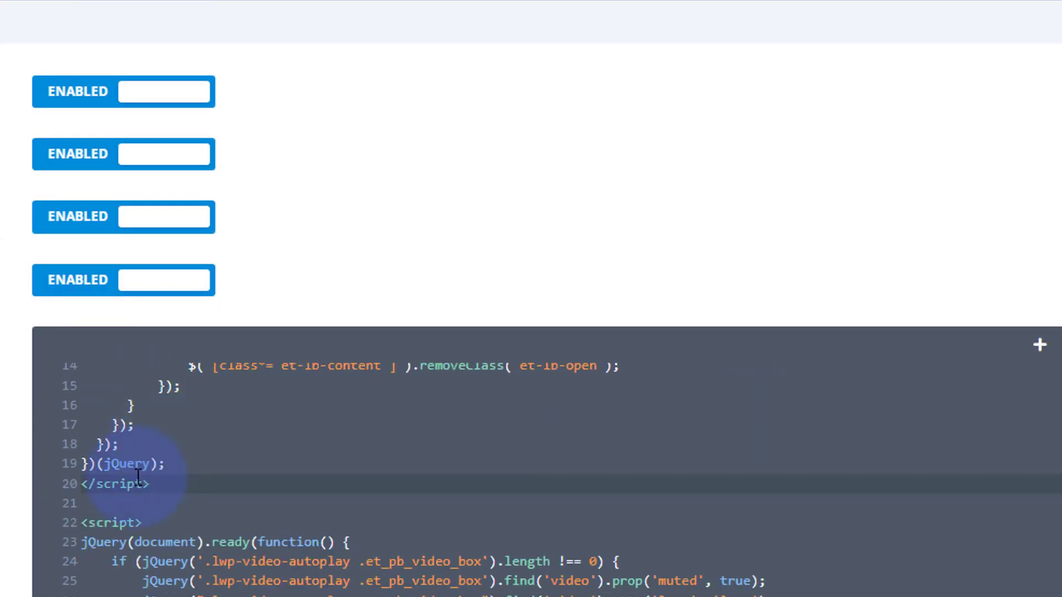
drag(151, 491, 2, 143)
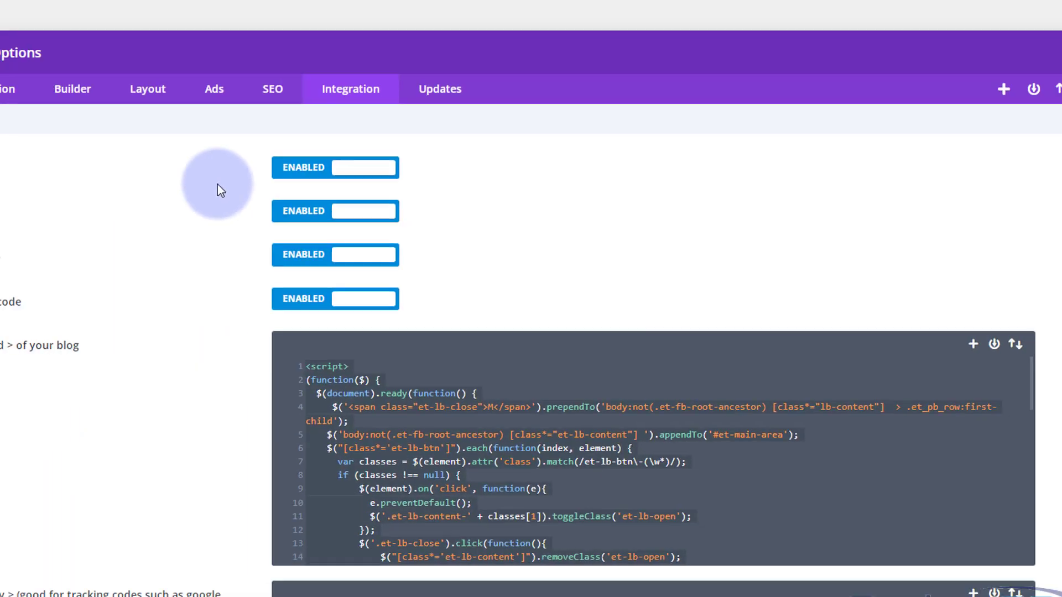
key(ctrl+v)
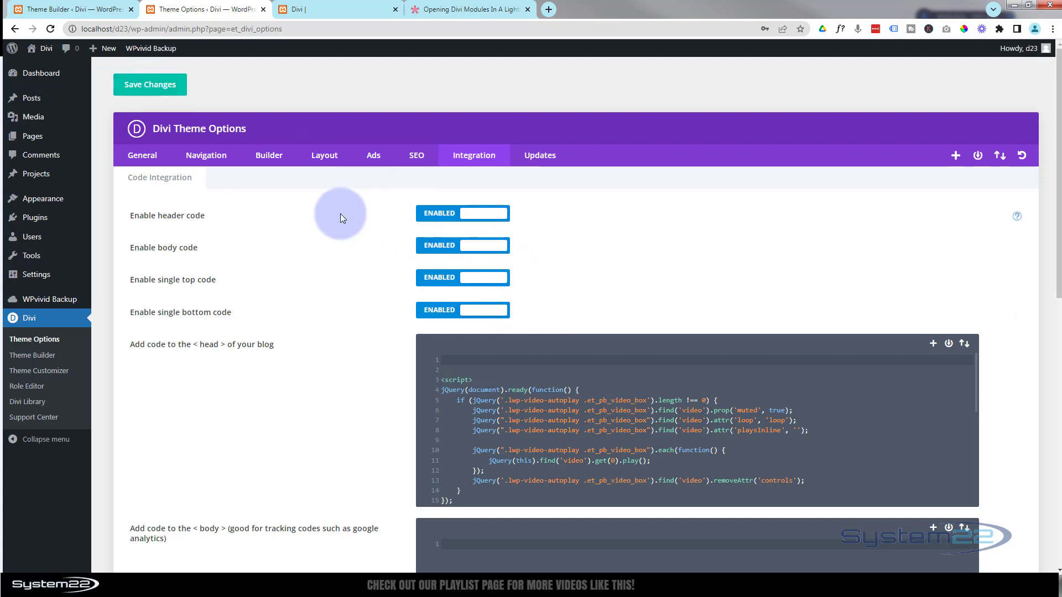
Step: Select the et-lb-content-1 class name in the help article's section step
click(475, 11)
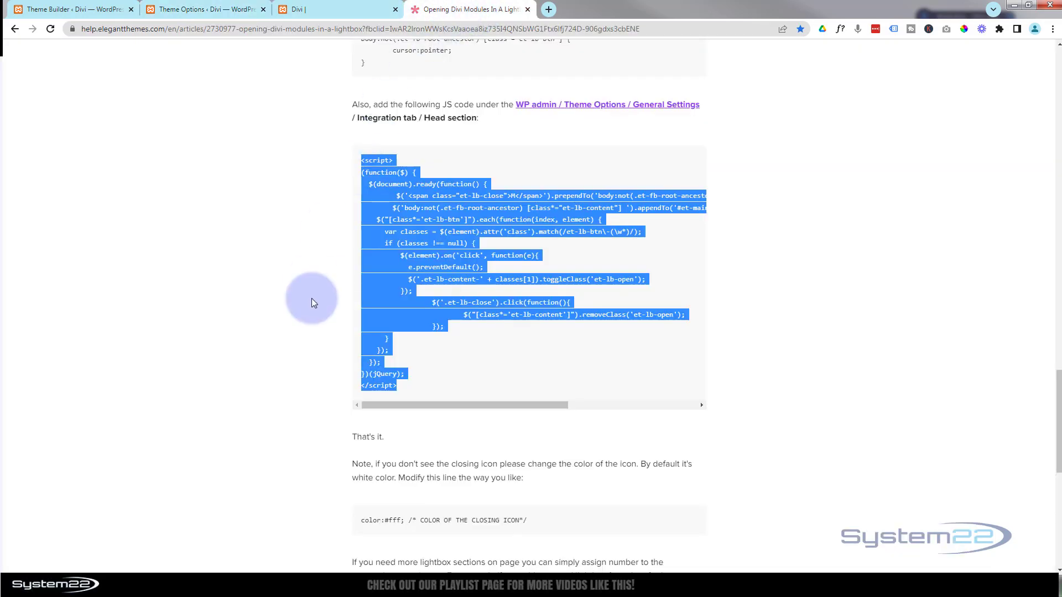
scroll(310, 291, up, 10)
scroll(309, 290, up, 5)
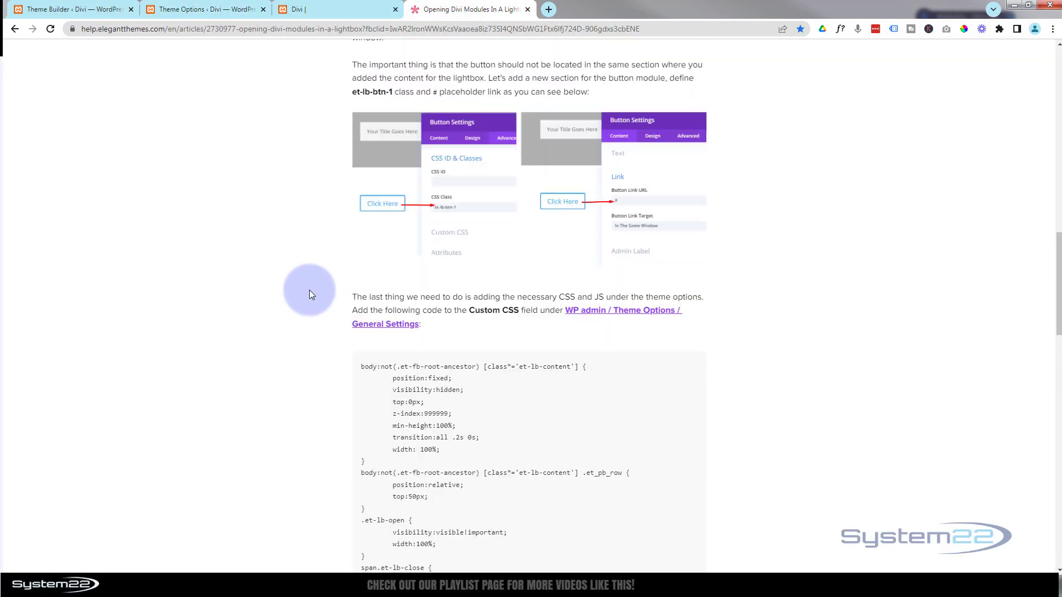
scroll(310, 290, up, 2)
scroll(310, 290, up, 3)
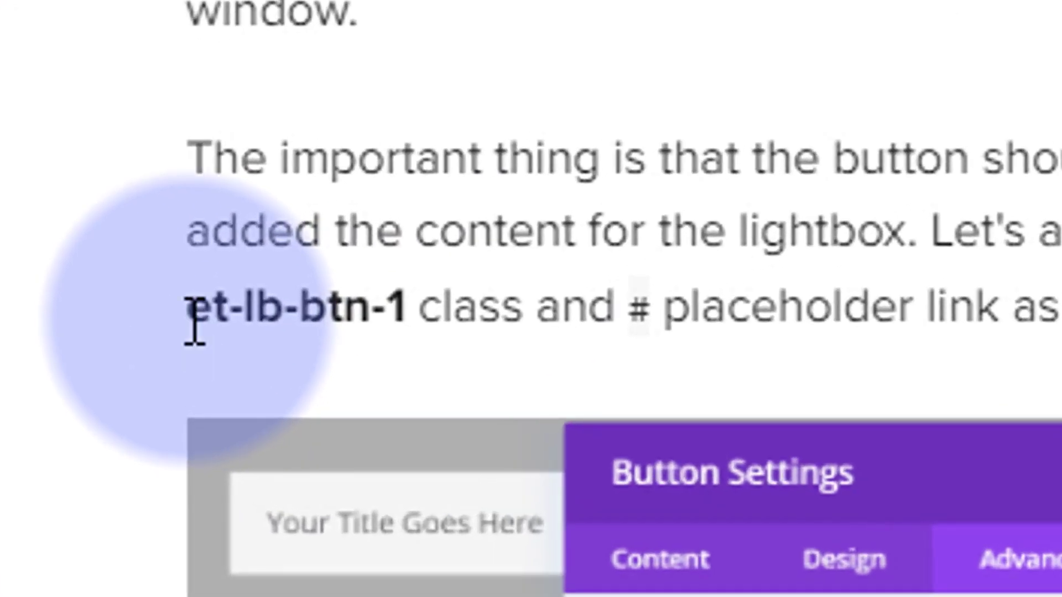
drag(195, 329, 413, 315)
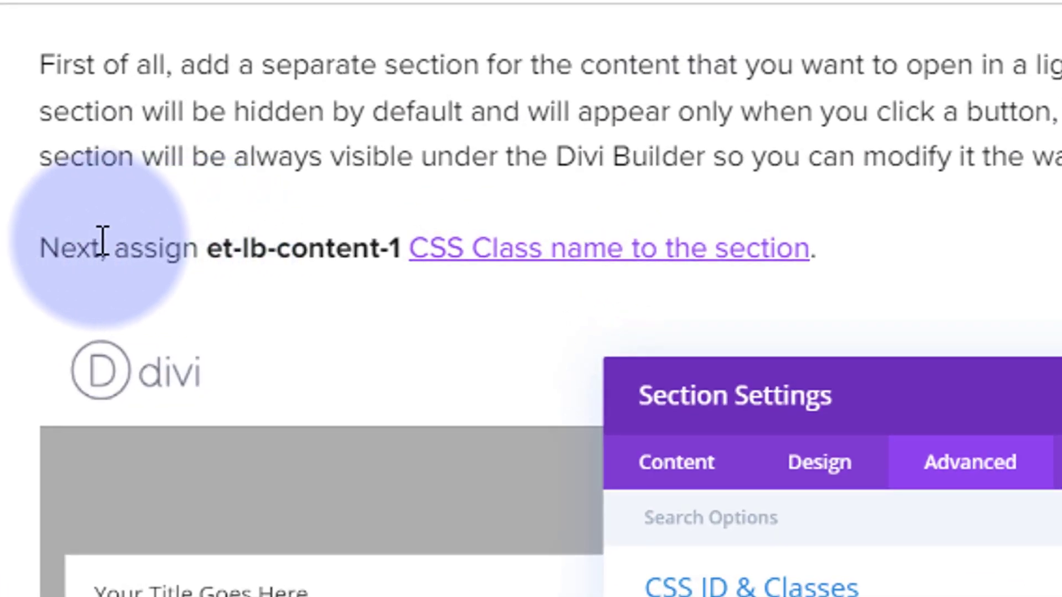
drag(213, 254, 403, 251)
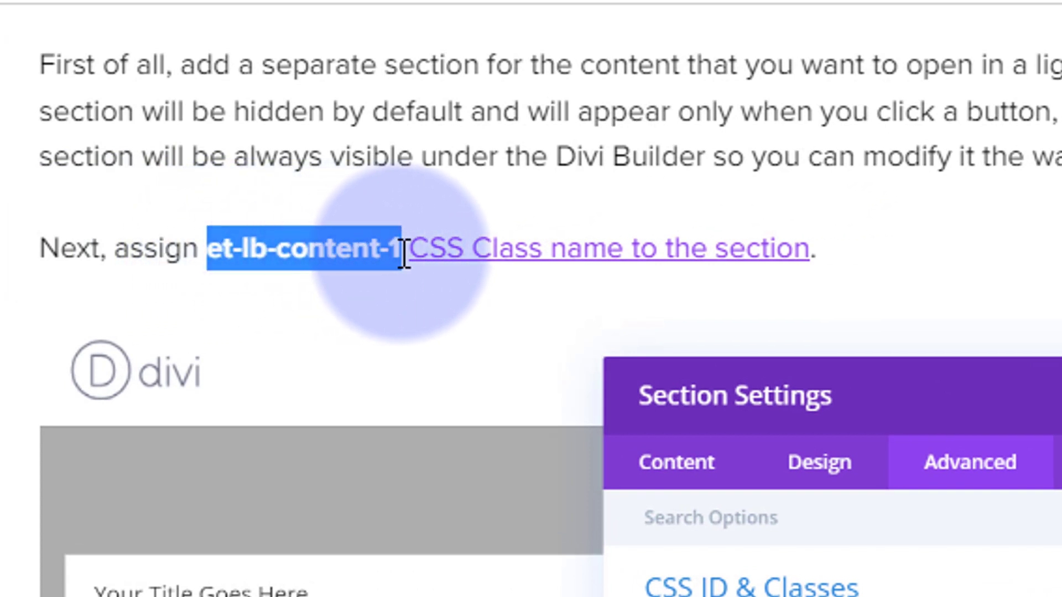
drag(216, 249, 400, 254)
key(ctrl+c)
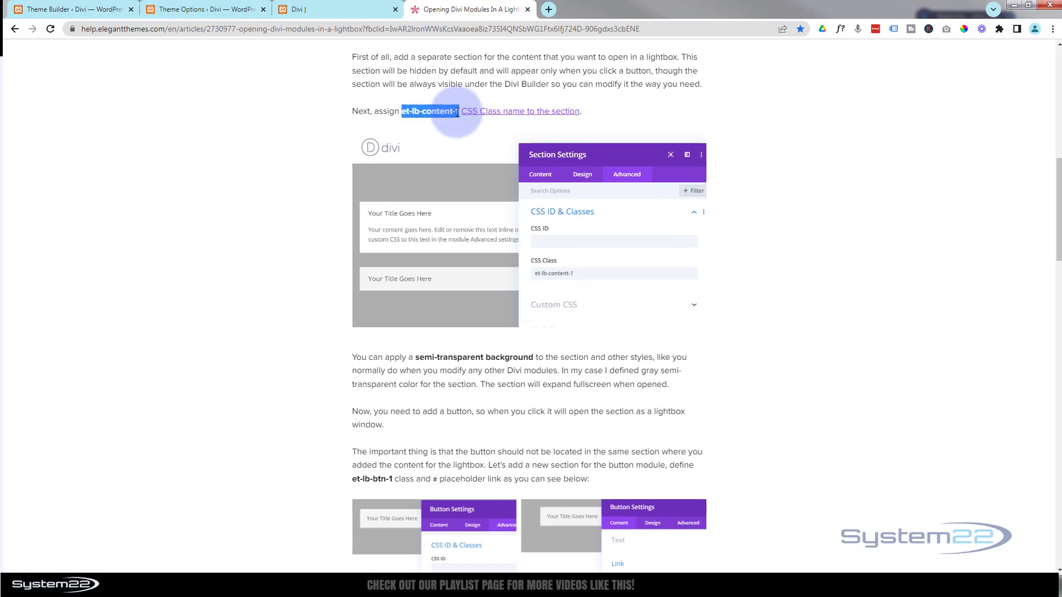
Step: Set the Global Footer's Reach Out! section CSS Class to et-lb-content-1 and save
click(99, 9)
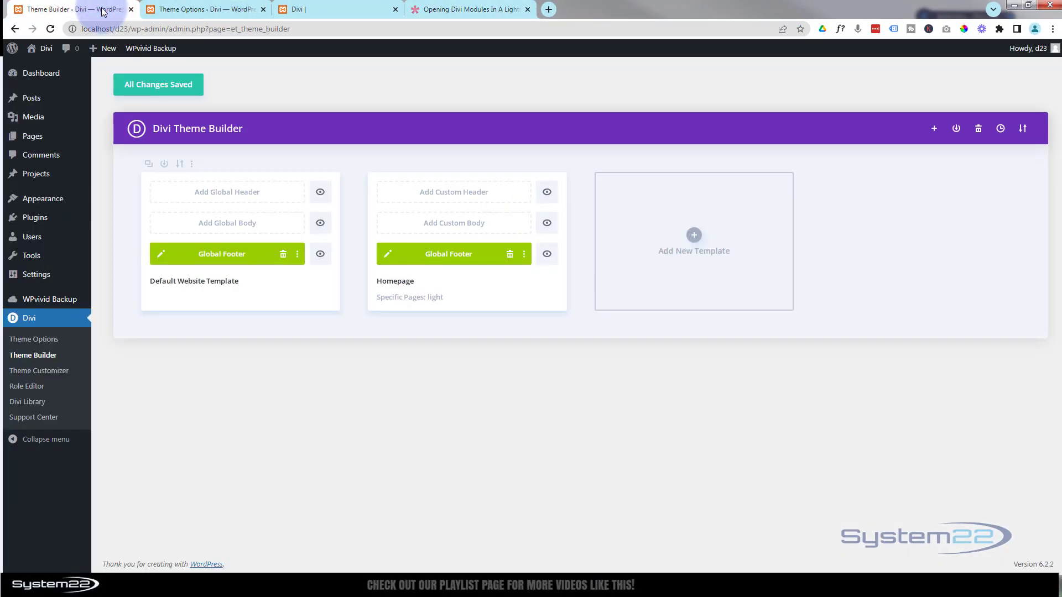
click(160, 257)
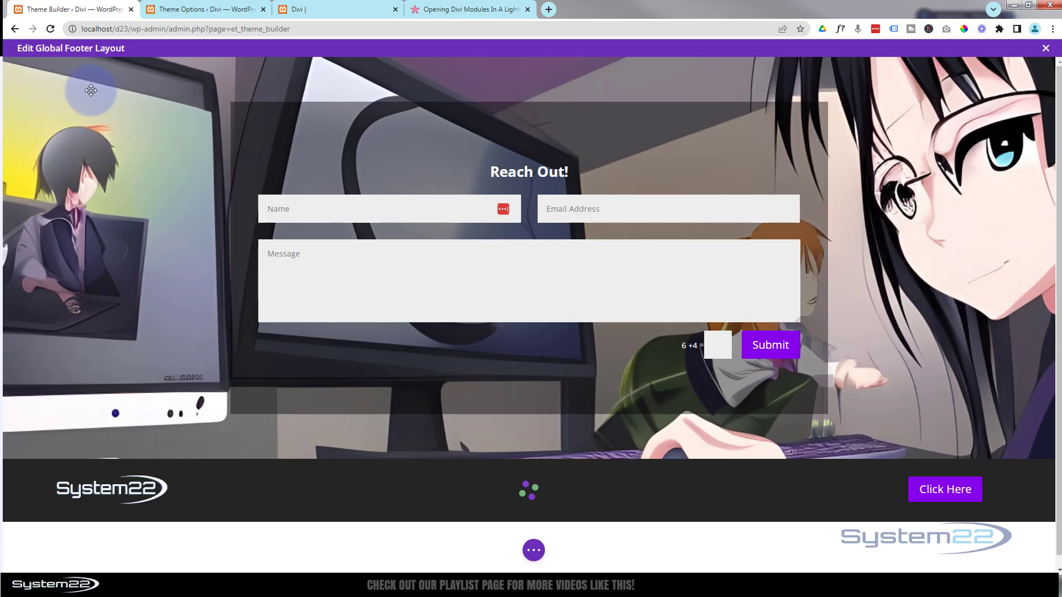
mouse_move(77, 81)
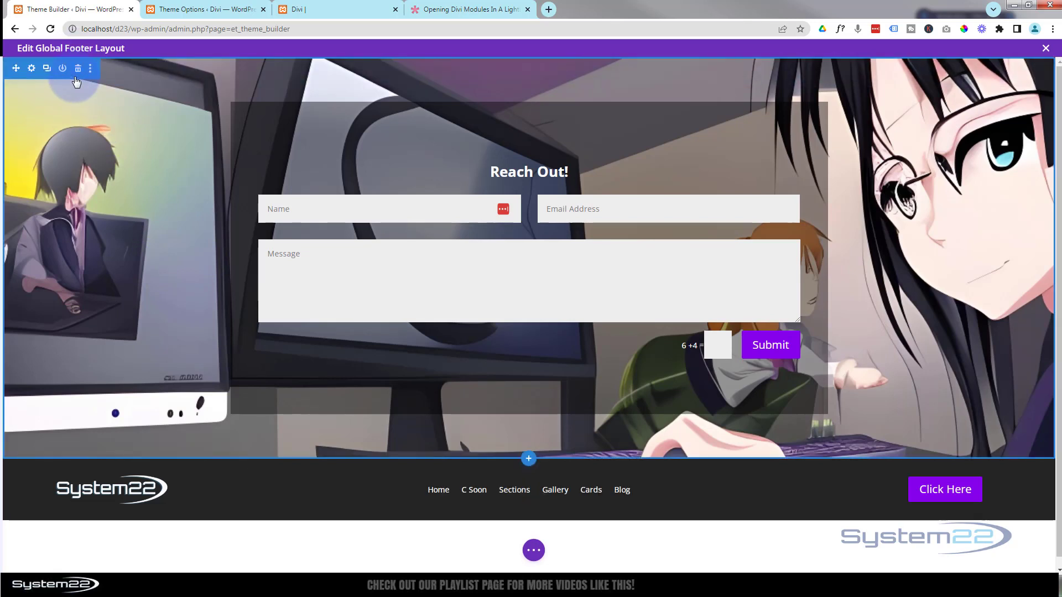
click(32, 70)
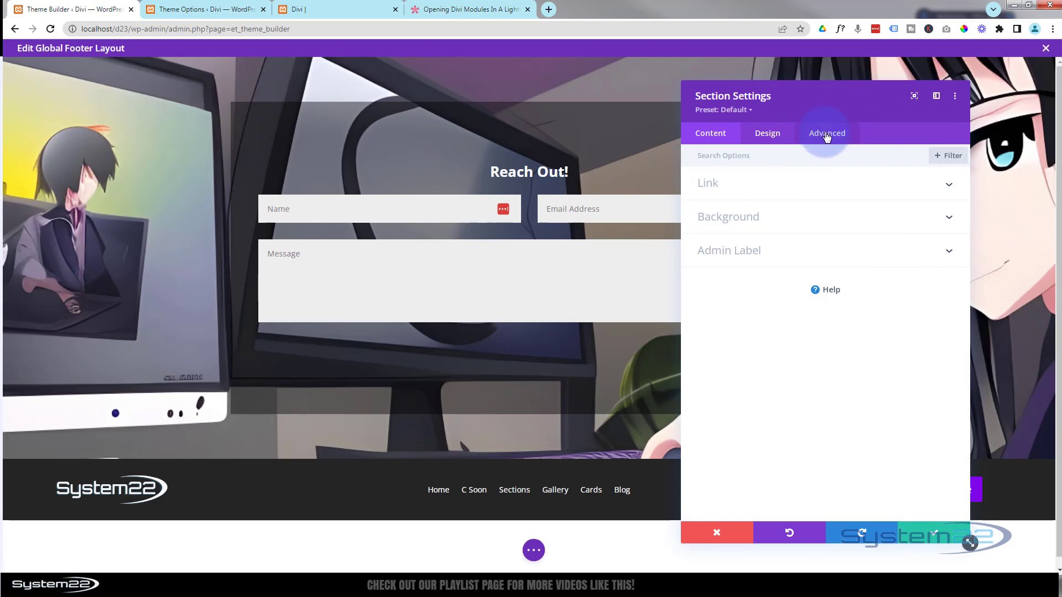
click(827, 137)
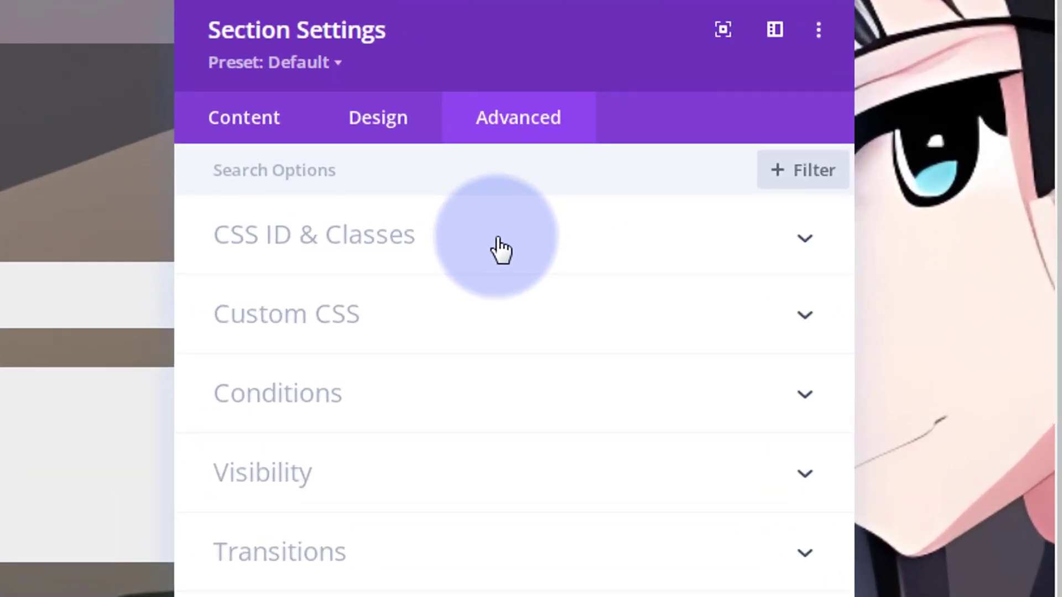
click(501, 250)
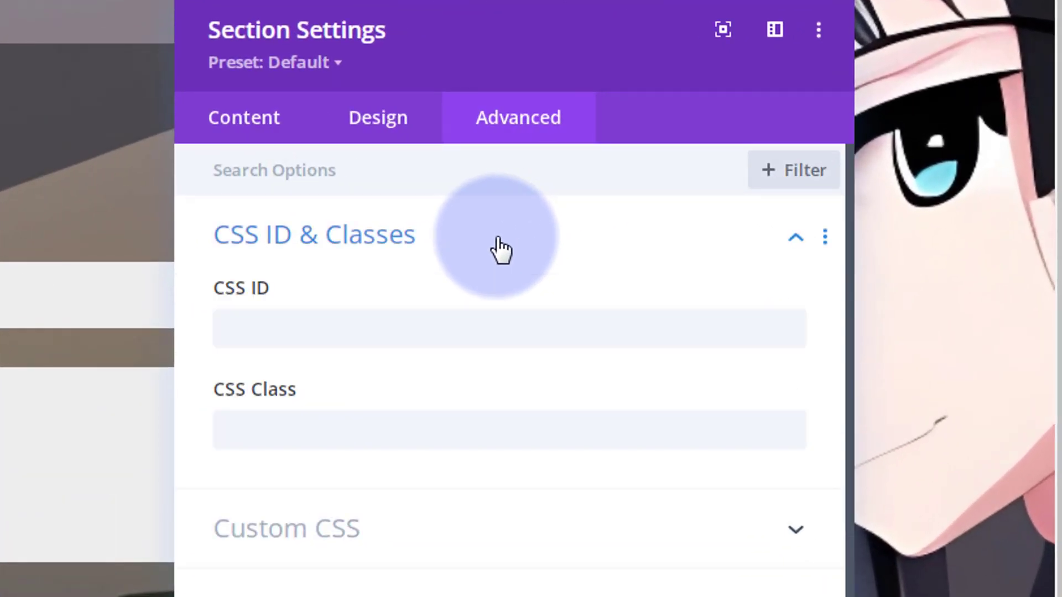
click(227, 433)
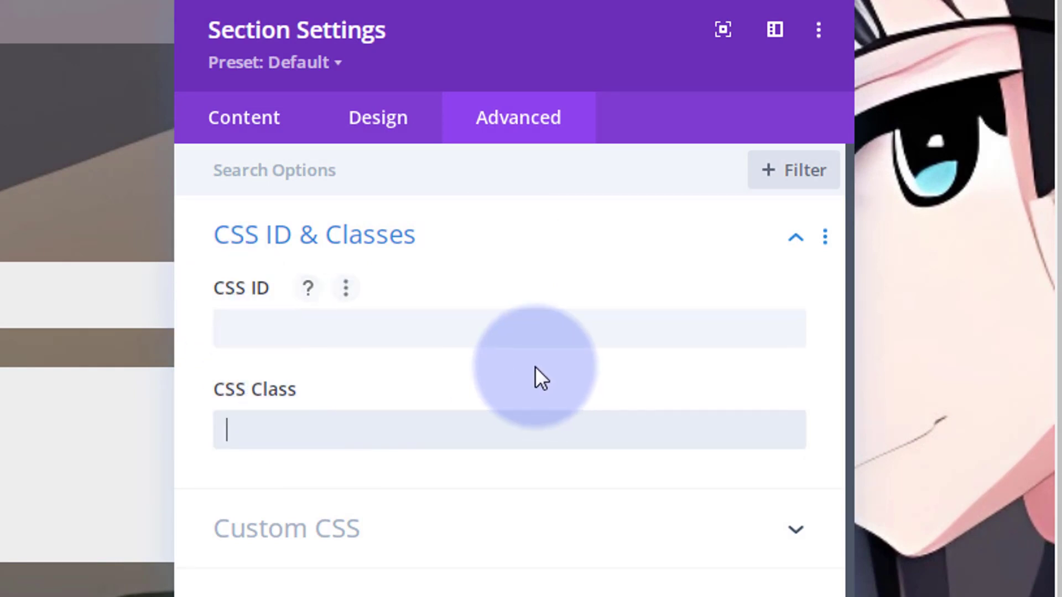
key(ctrl+v)
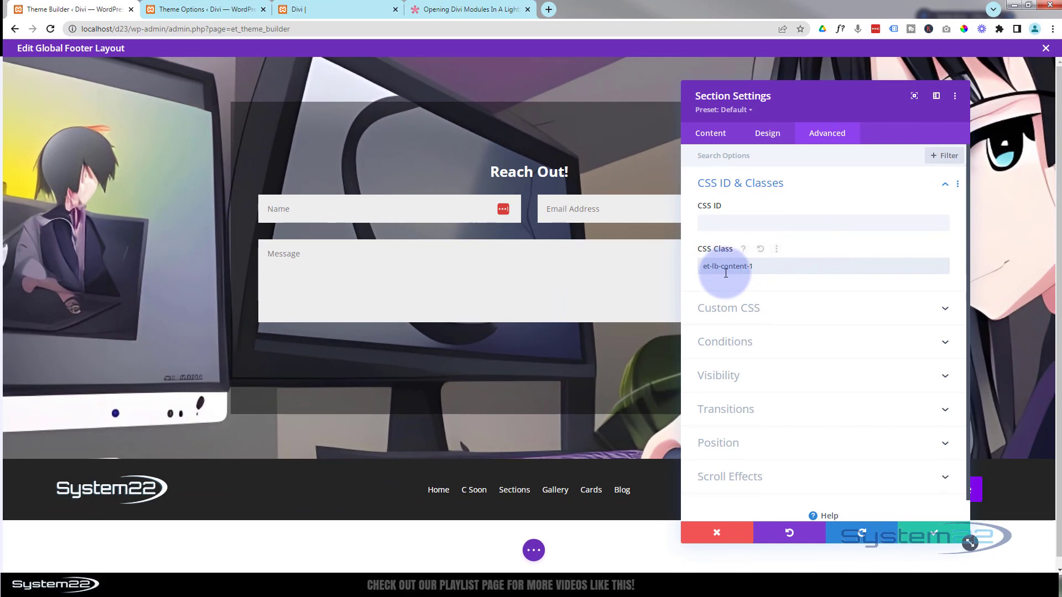
click(922, 534)
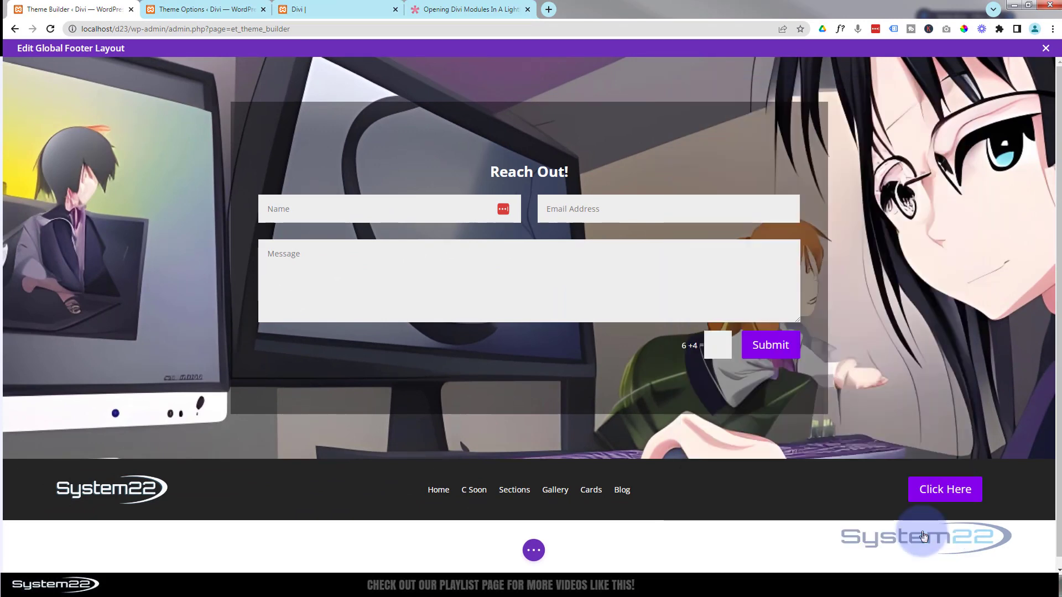
Step: Select the et-lb-btn-1 class in the article, then open the footer Click Here button's settings
click(487, 9)
scroll(301, 237, down, 4)
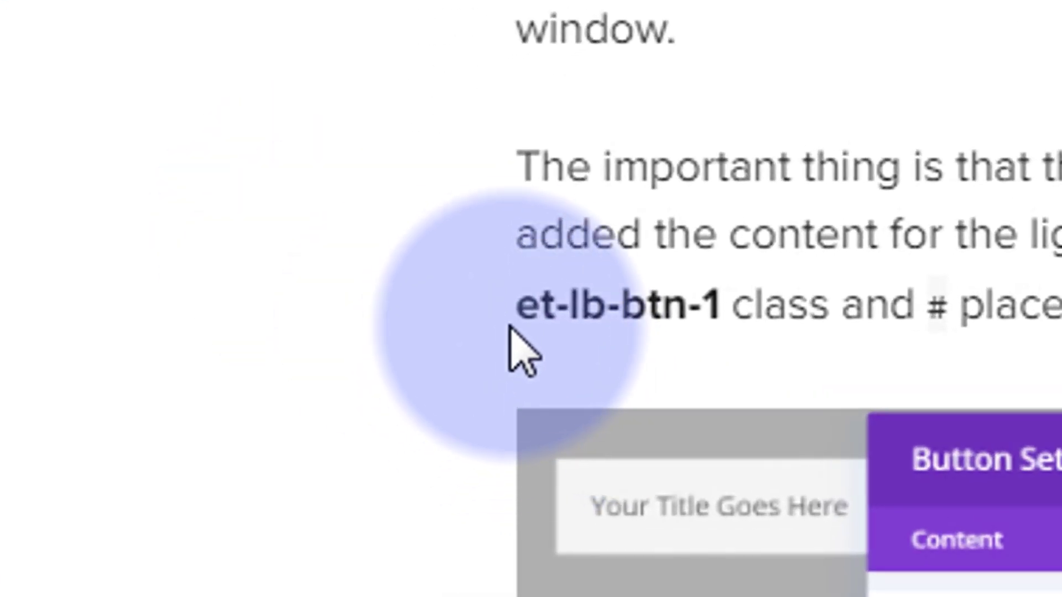
drag(513, 318, 731, 320)
key(ctrl+c)
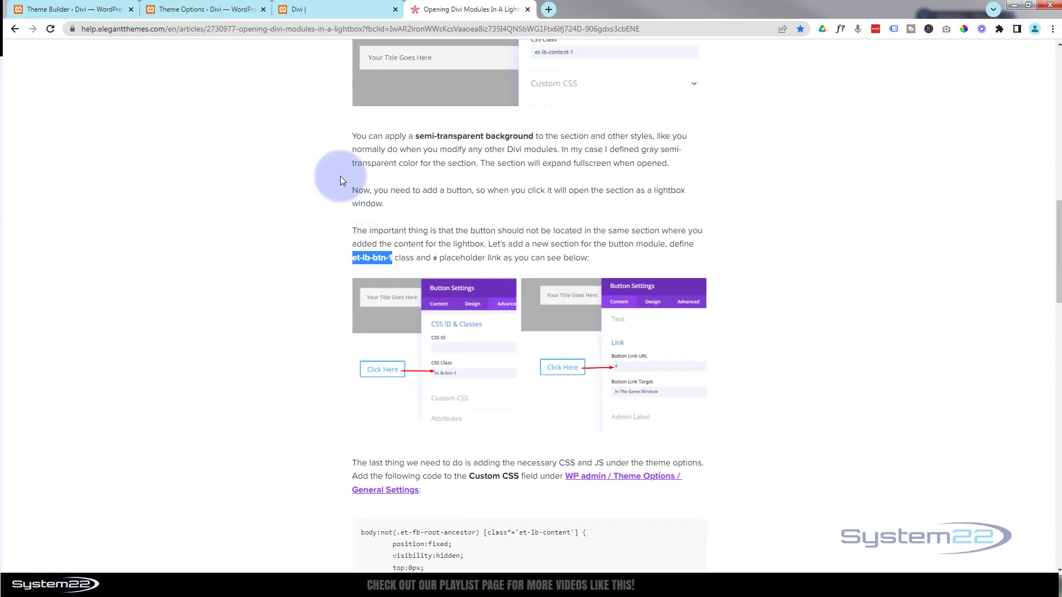
click(81, 10)
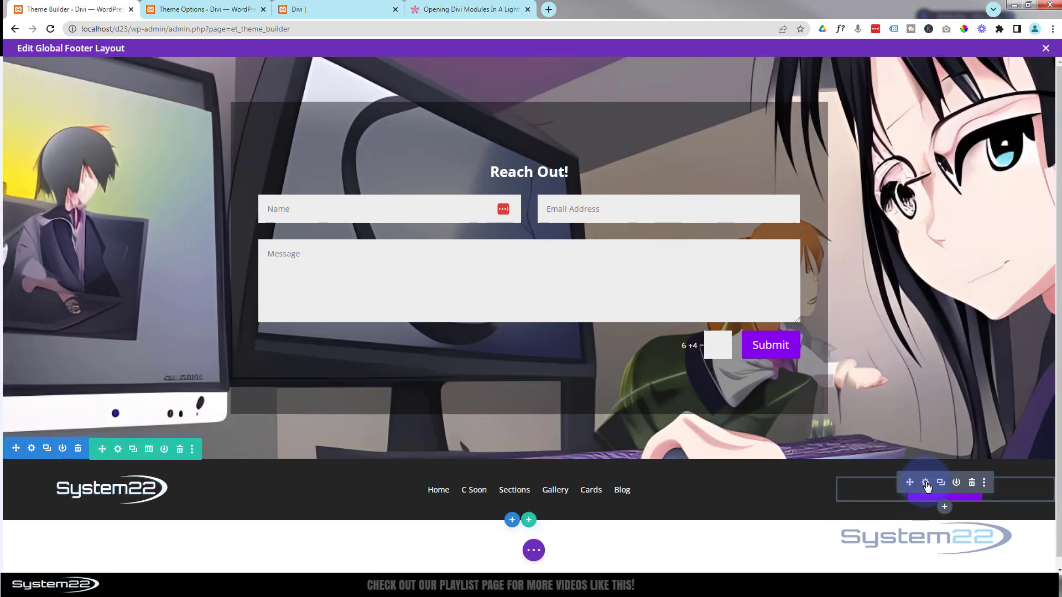
click(926, 483)
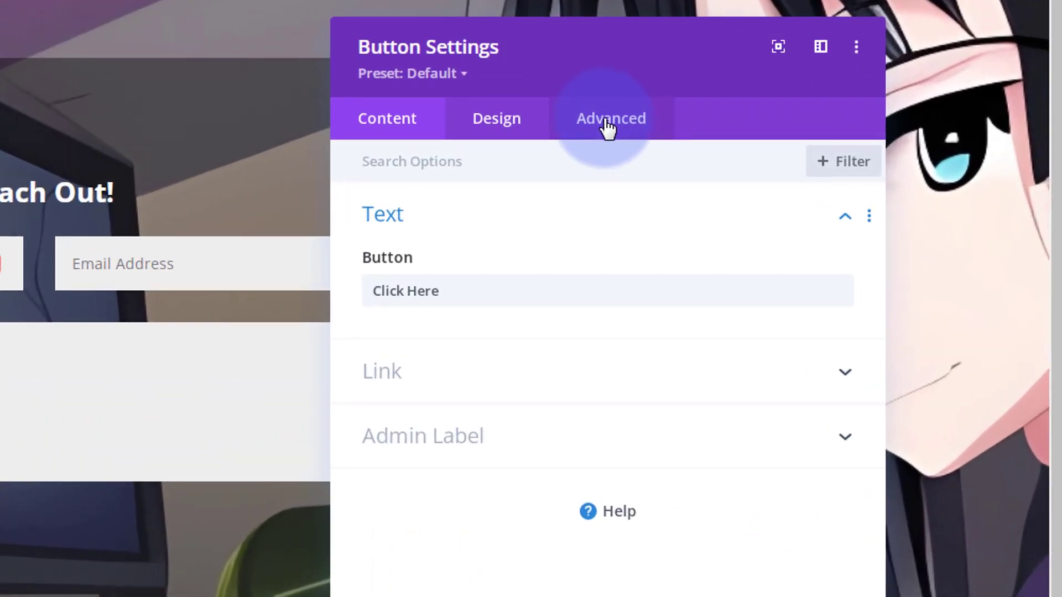
Step: Set the Click Here button's CSS Class to et-lb-btn-1 and save it
click(607, 127)
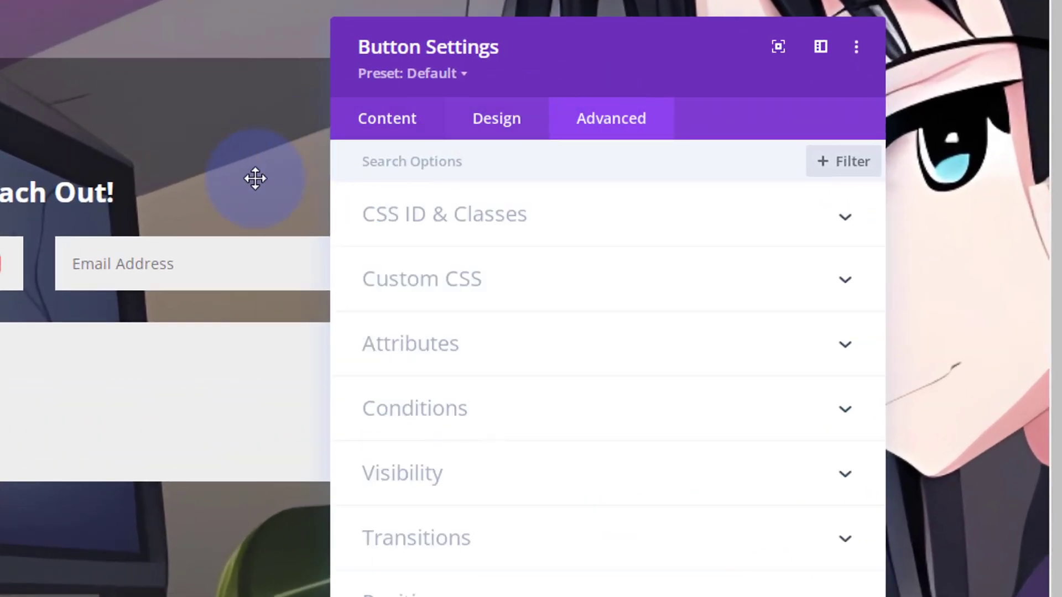
click(569, 227)
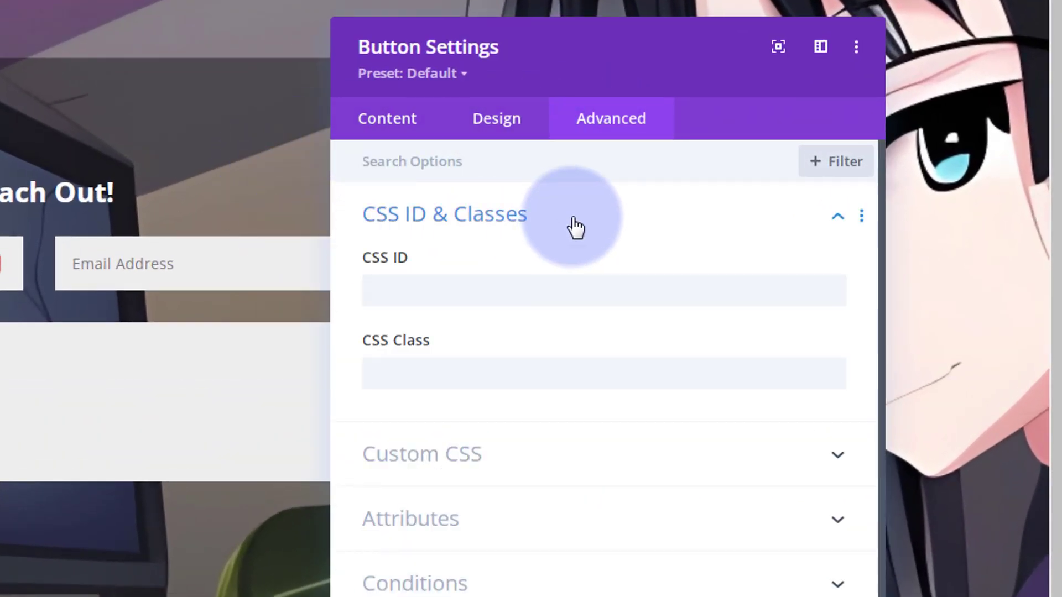
click(385, 380)
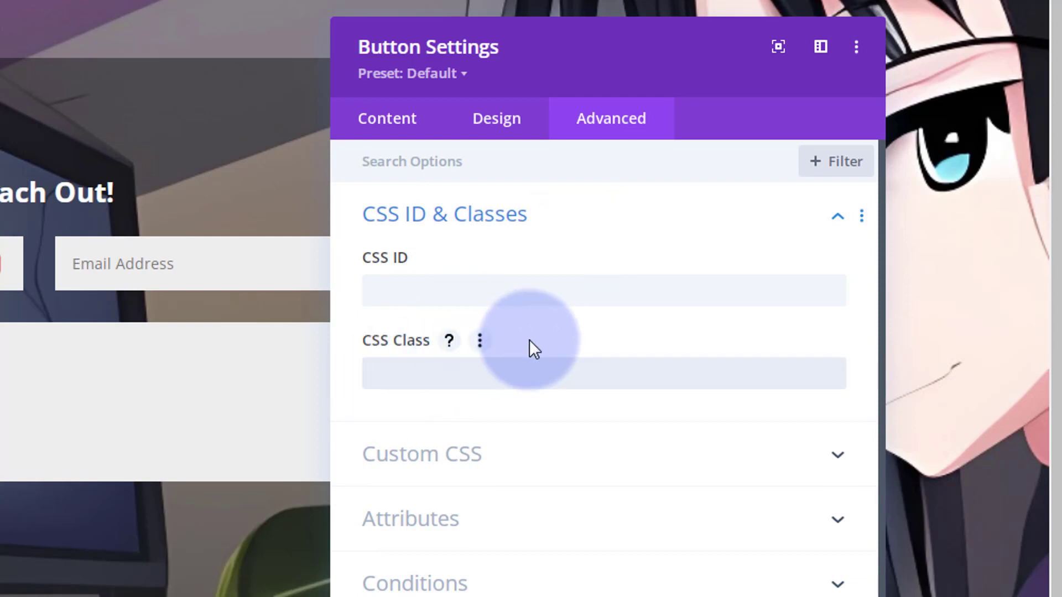
key(ctrl+v)
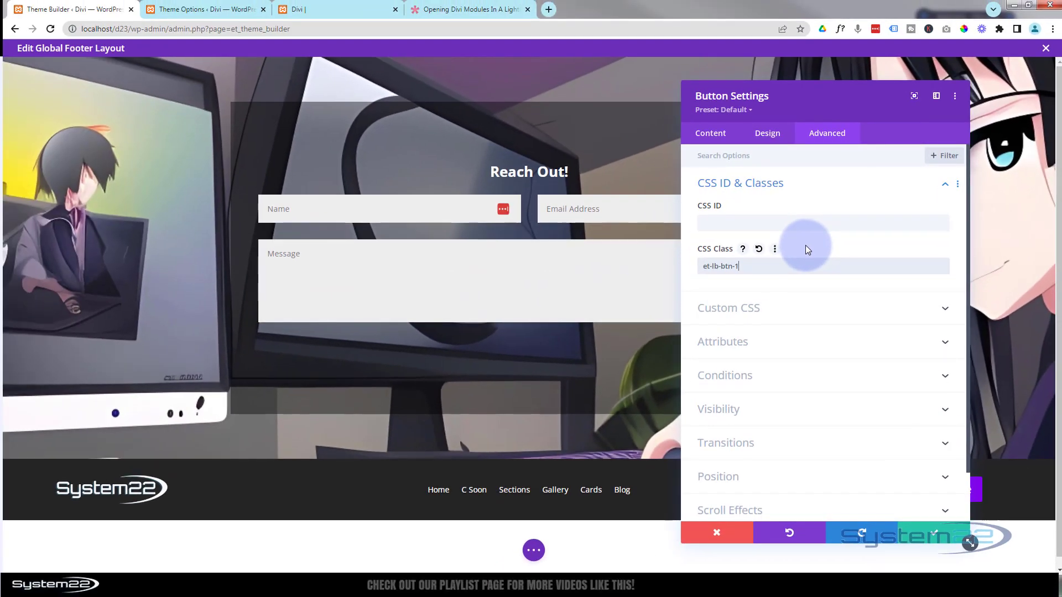
click(918, 532)
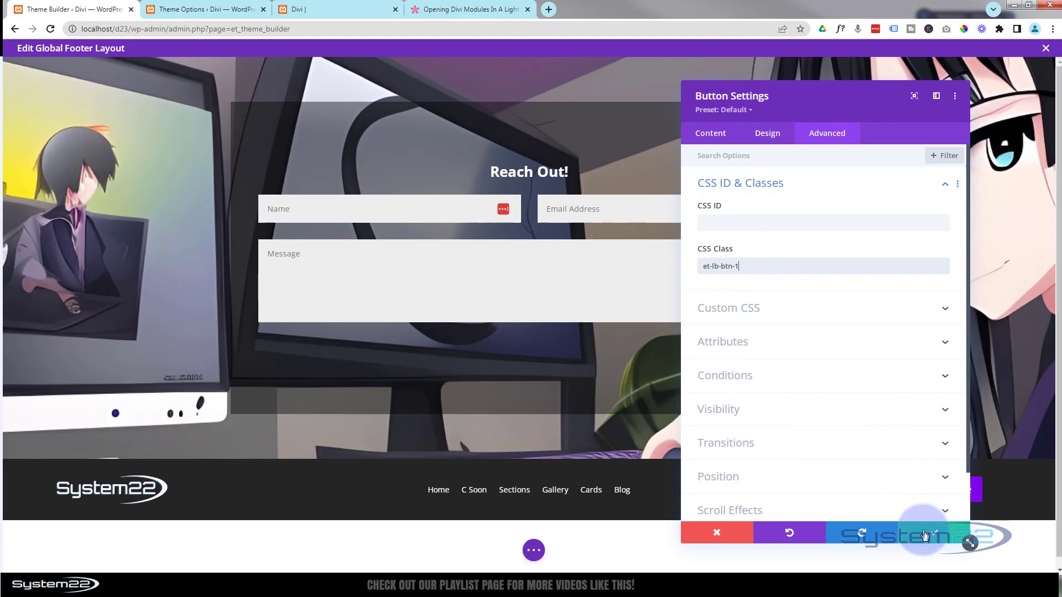
Step: Save and close the footer layout, then save all Theme Builder changes
click(534, 551)
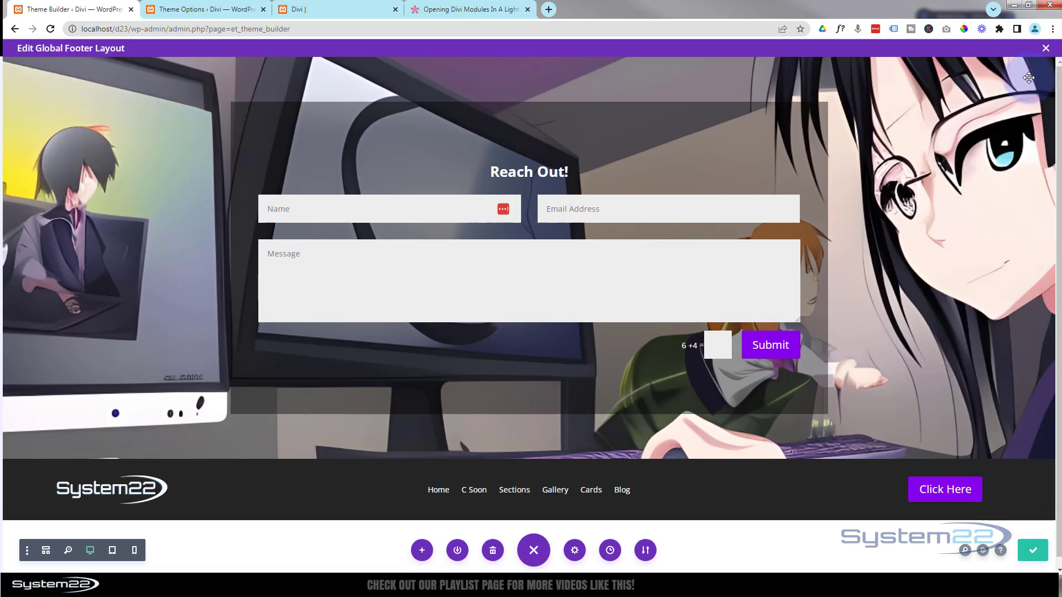
click(1045, 50)
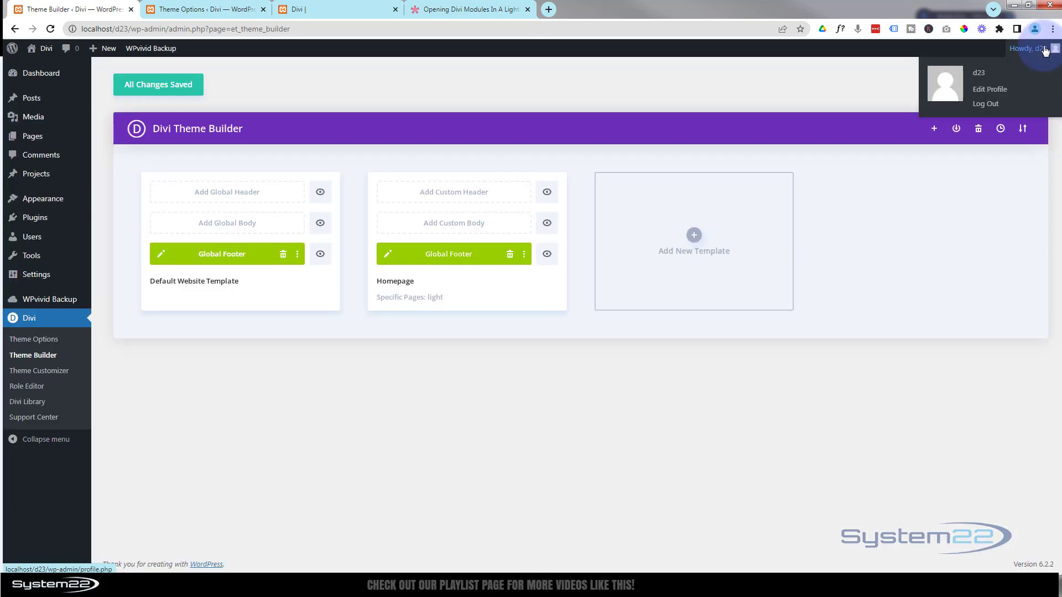
click(151, 86)
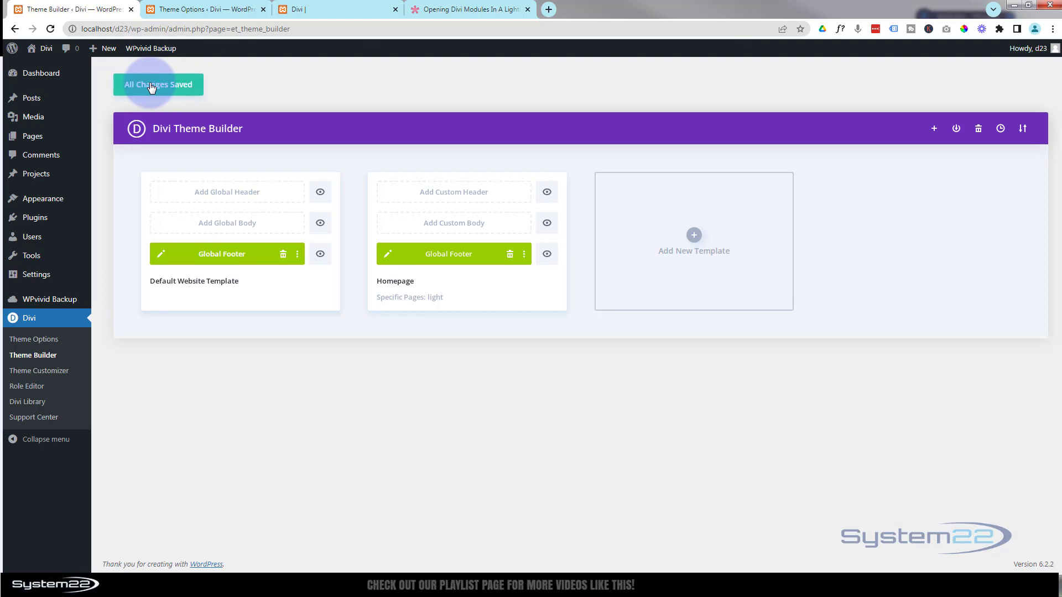
click(344, 8)
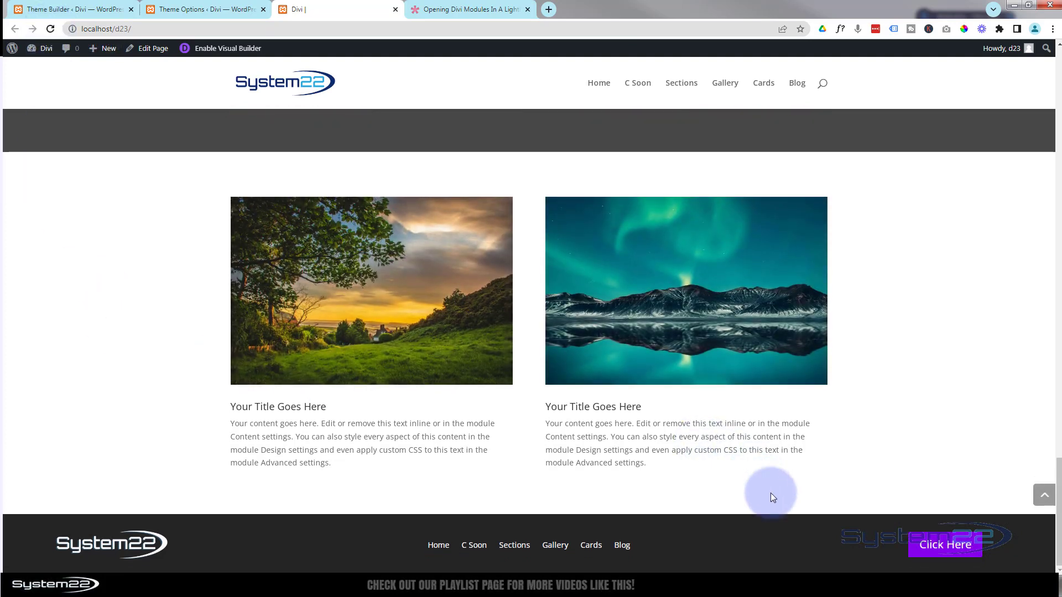
Step: Confirm the Click Here button opens and closes the lightbox, then edit the Global Footer layout
click(942, 547)
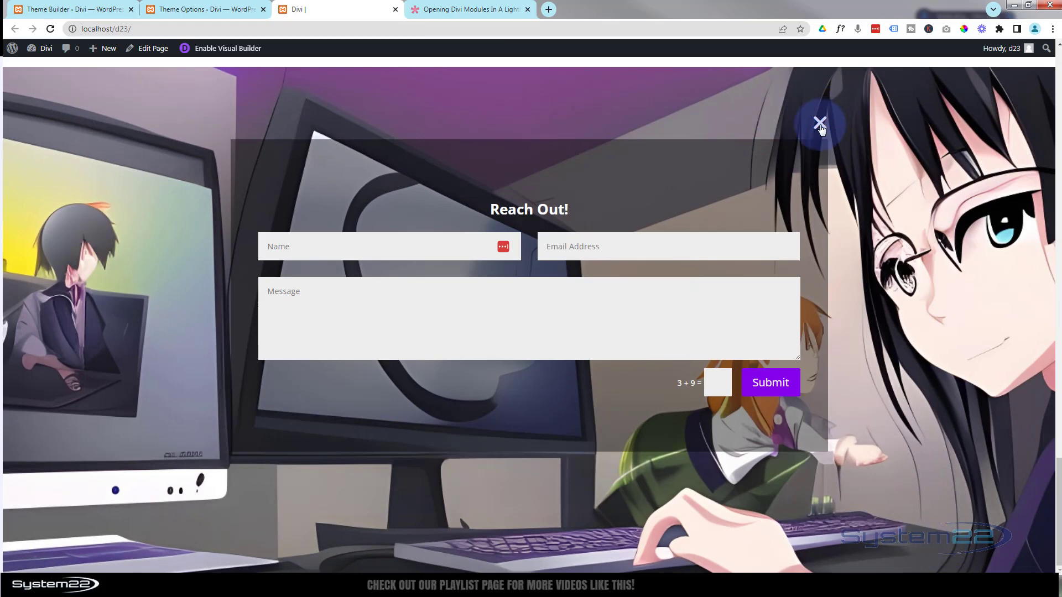
click(819, 124)
click(943, 547)
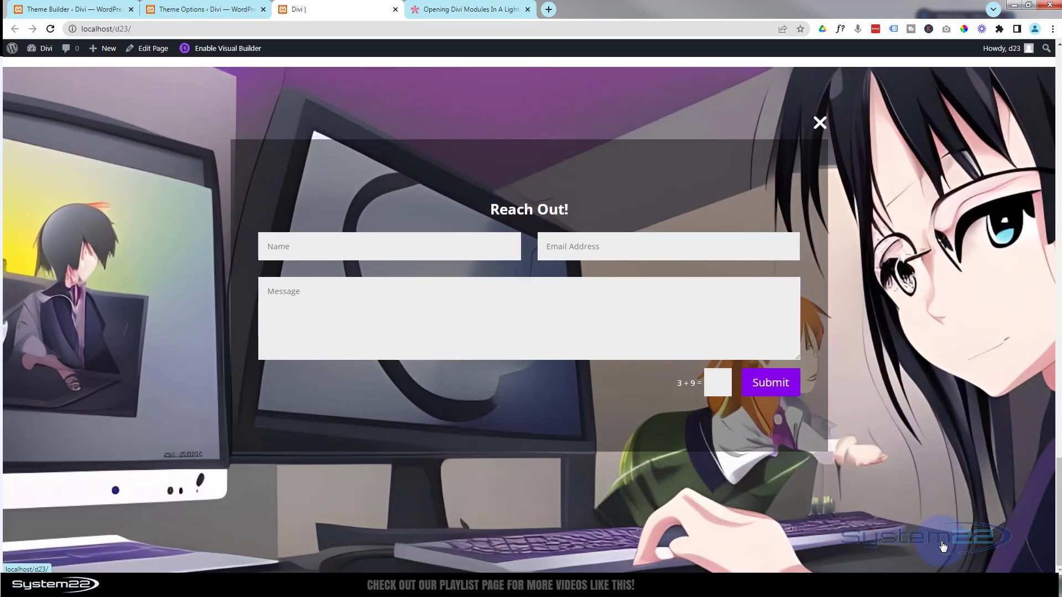
click(819, 123)
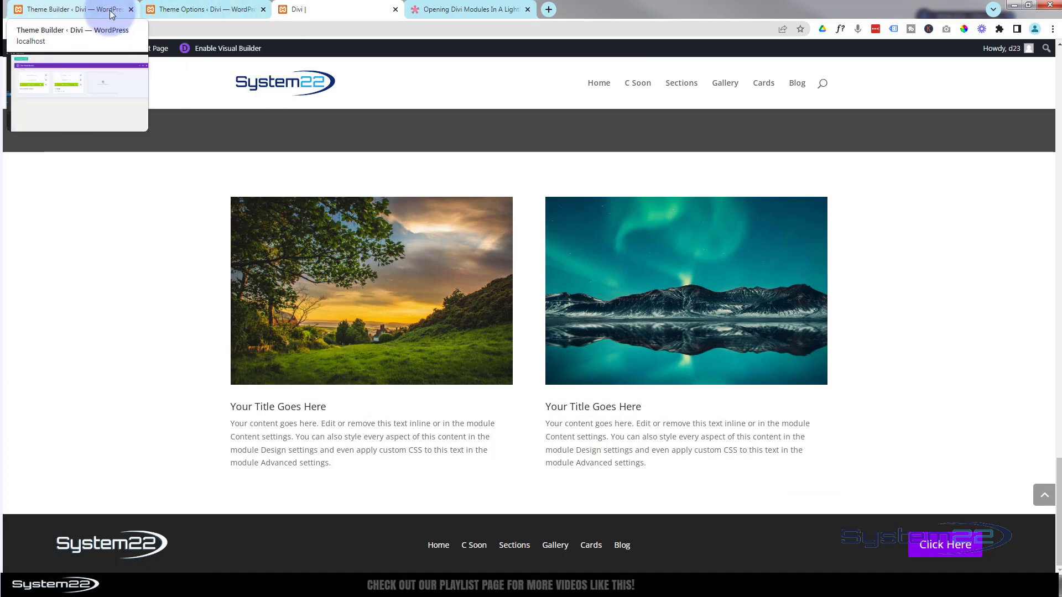
click(89, 9)
click(161, 254)
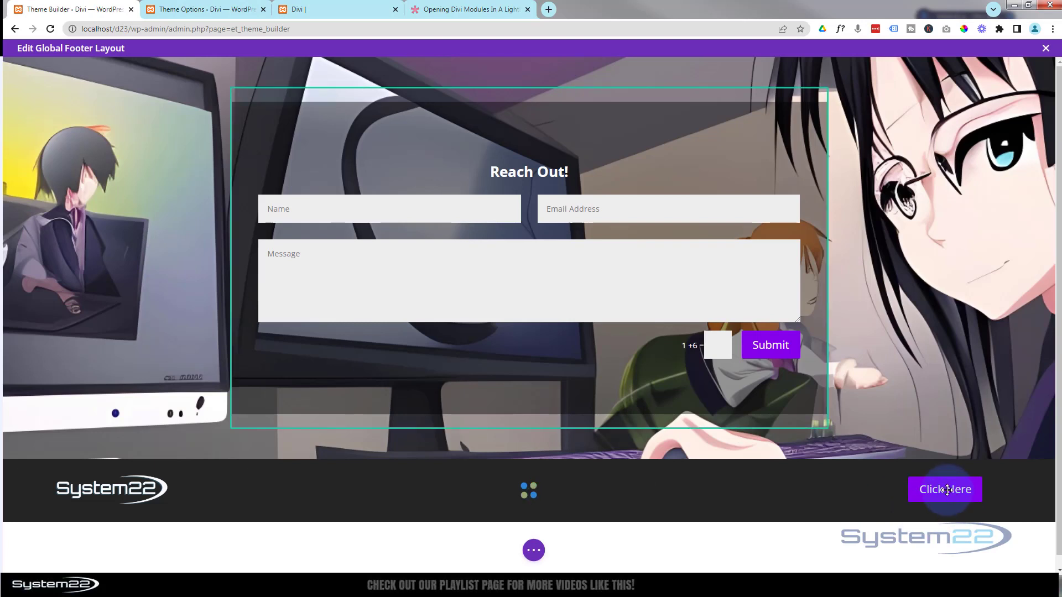
Step: Change the footer button label to 'Contact Us'
mouse_move(945, 500)
click(926, 482)
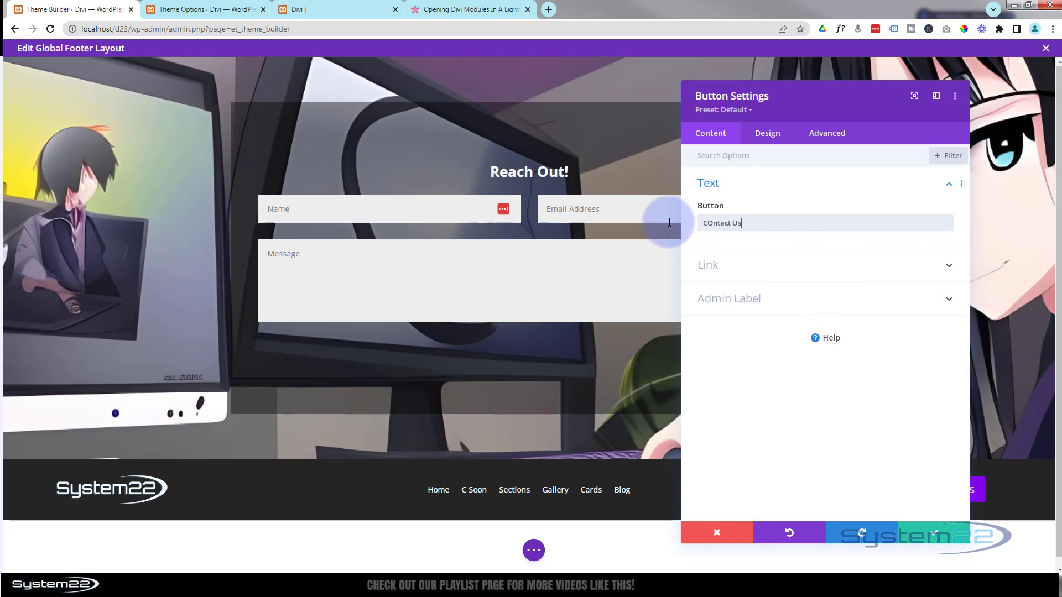
key(BackSpace)
key(BackSpace)
key(BackSpace)
key(BackSpace)
key(BackSpace)
key(BackSpace)
key(BackSpace)
key(BackSpace)
key(BackSpace)
text(ontact Us)
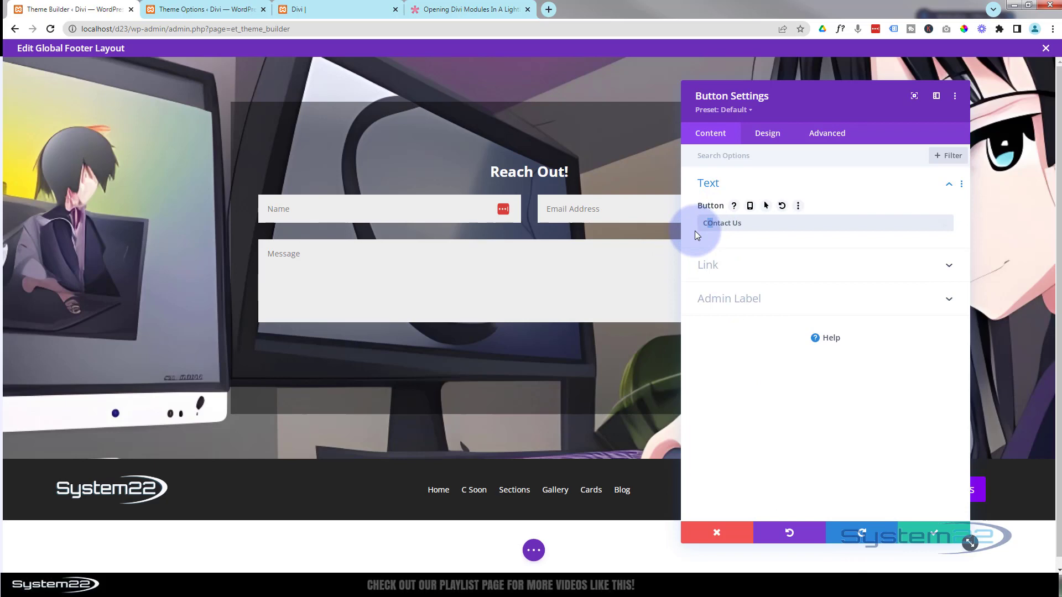
click(936, 539)
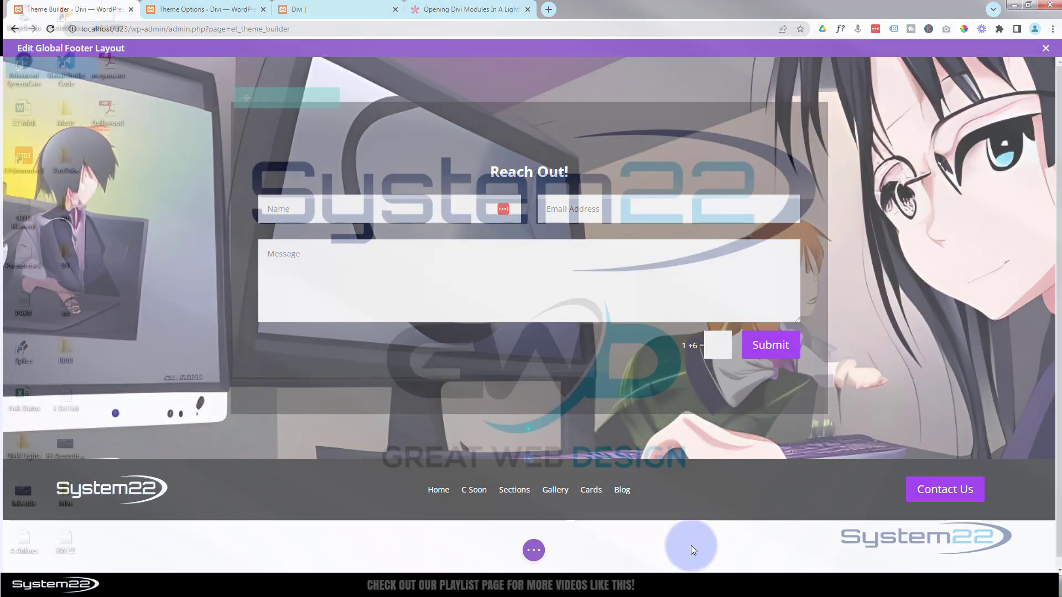
Step: Save and close the global footer layout, confirming all Theme Builder changes are saved
click(534, 550)
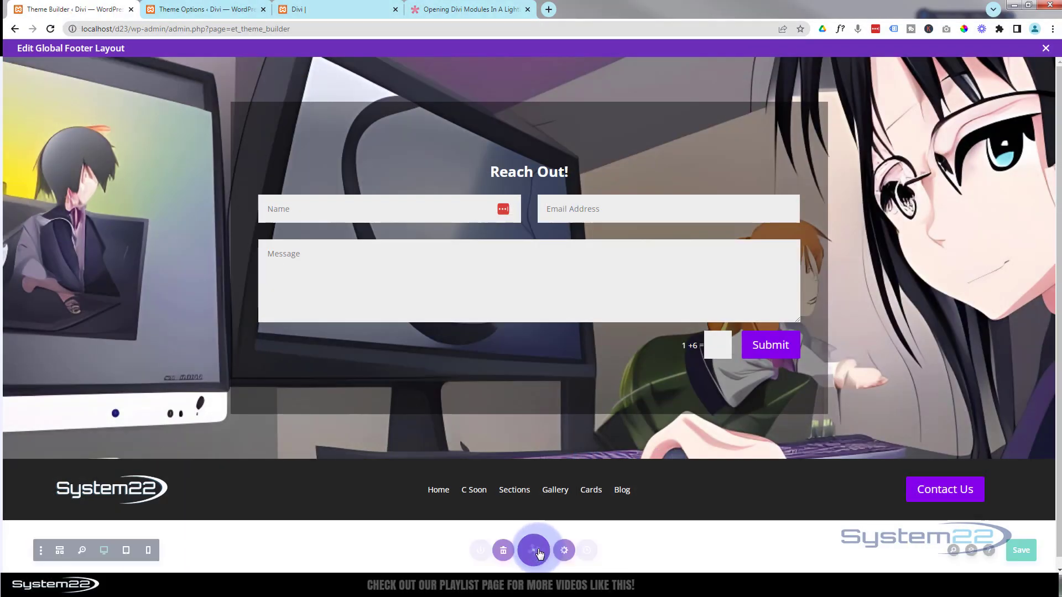
click(1035, 547)
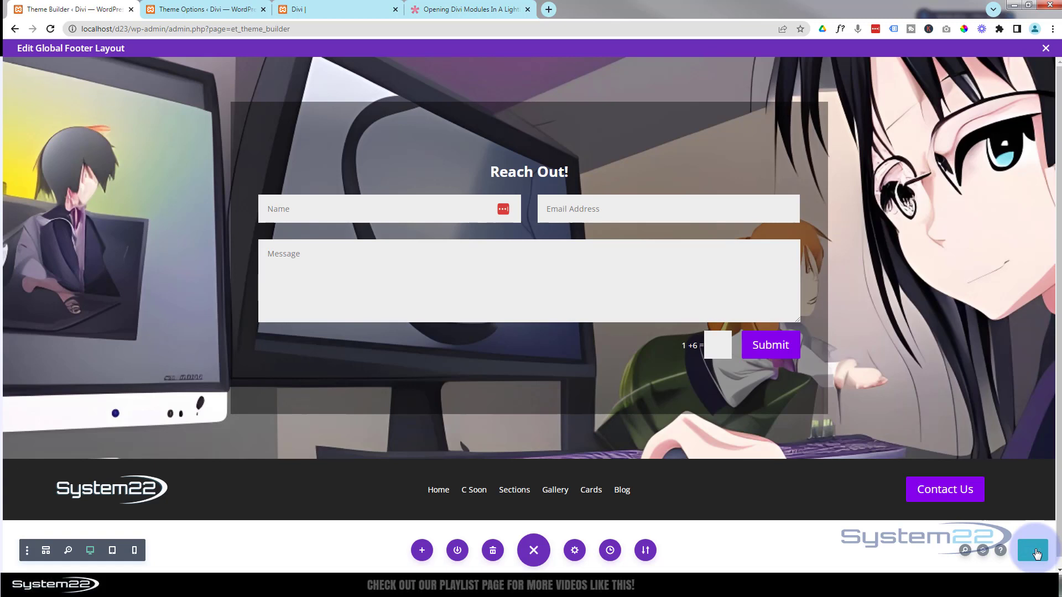
click(1045, 50)
click(162, 87)
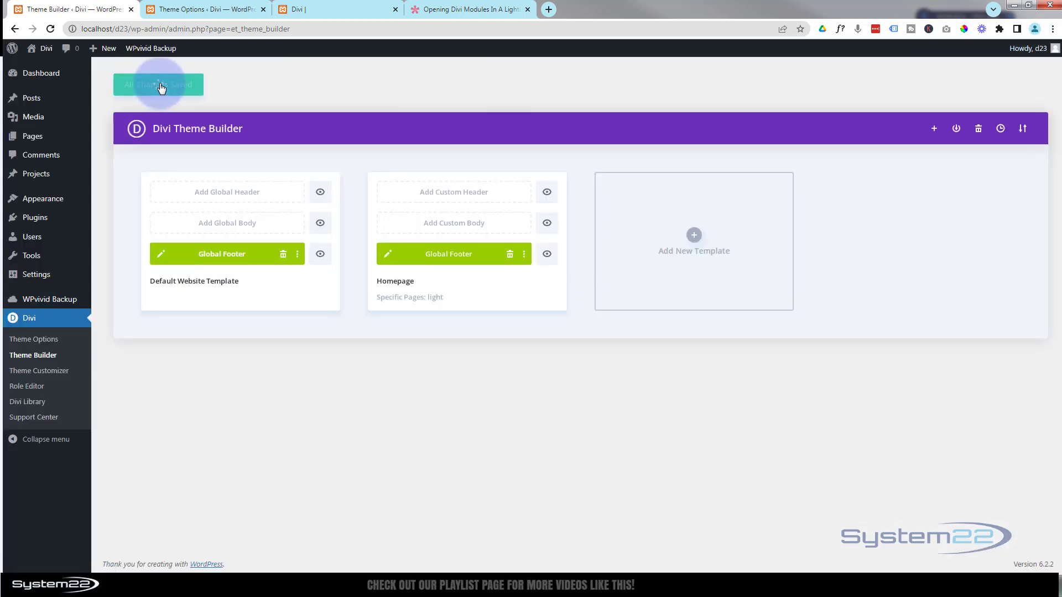
click(320, 10)
Step: Reload the live page and repeatedly open and close the Contact Us lightbox
click(51, 29)
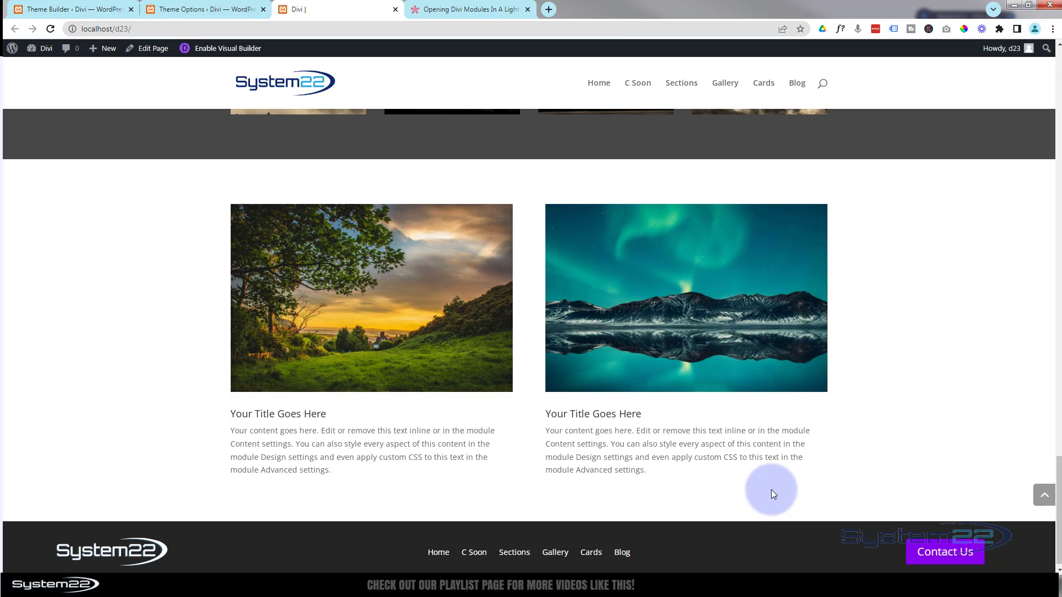
click(935, 555)
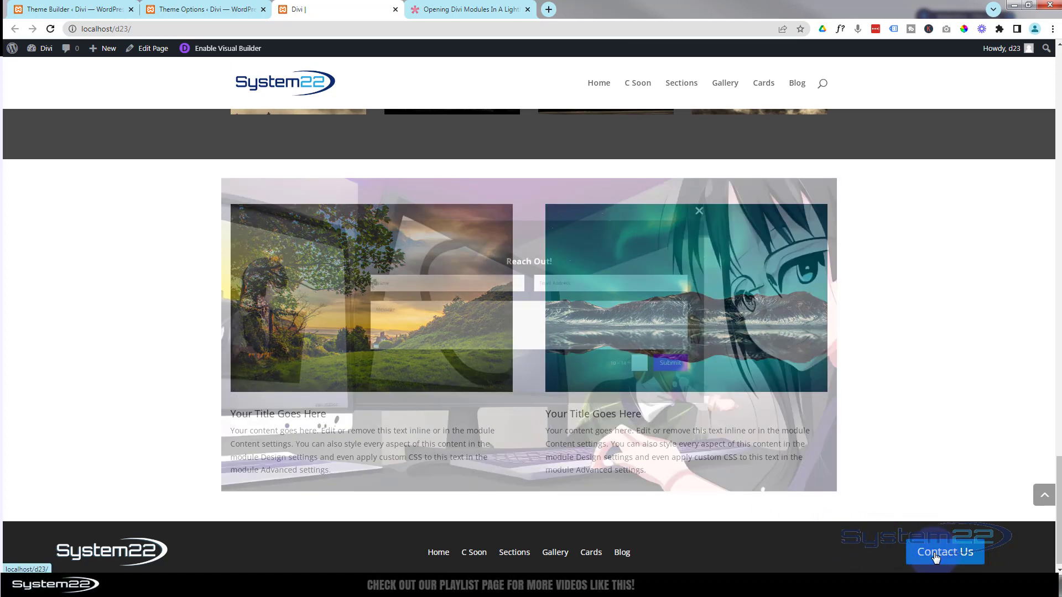
click(820, 124)
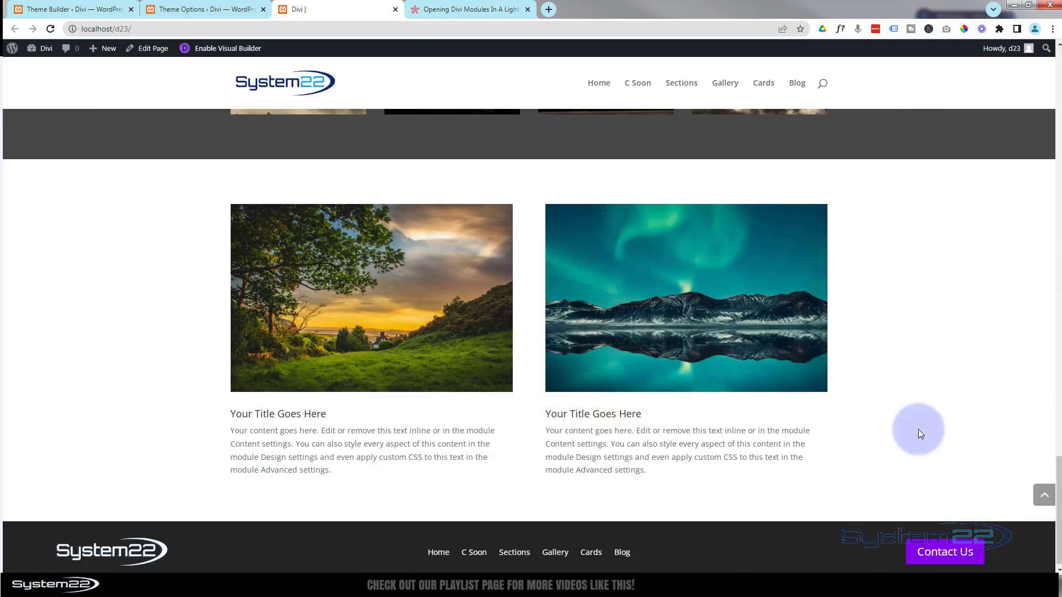
click(934, 555)
click(819, 124)
click(941, 554)
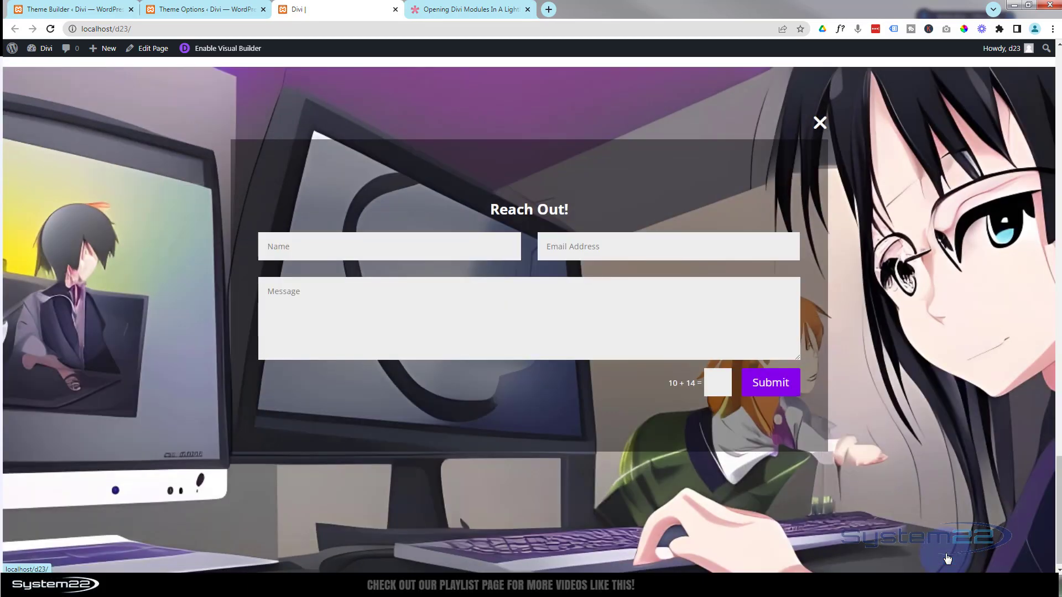
click(302, 501)
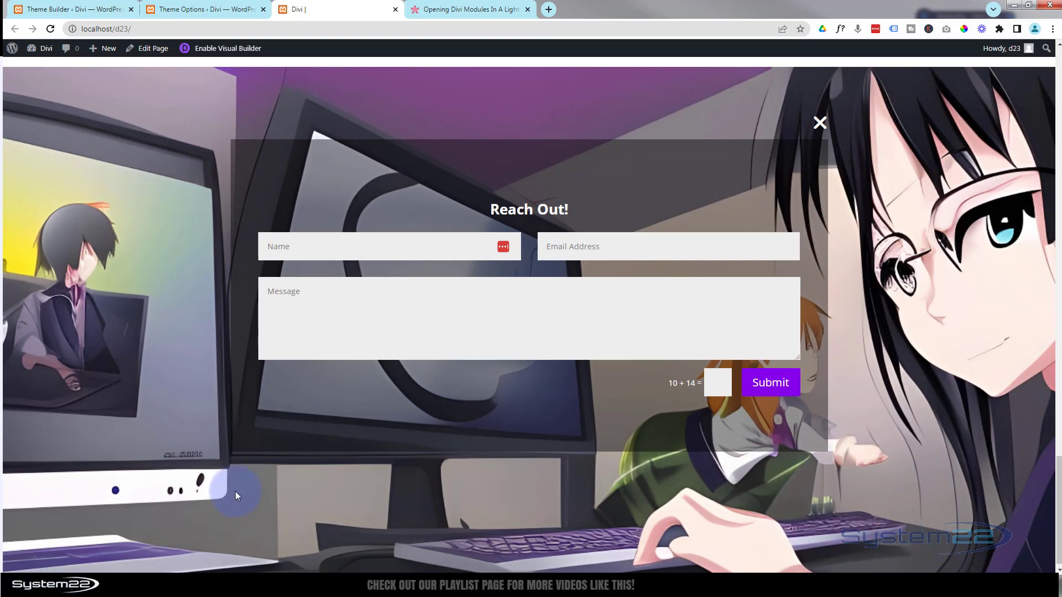
click(820, 123)
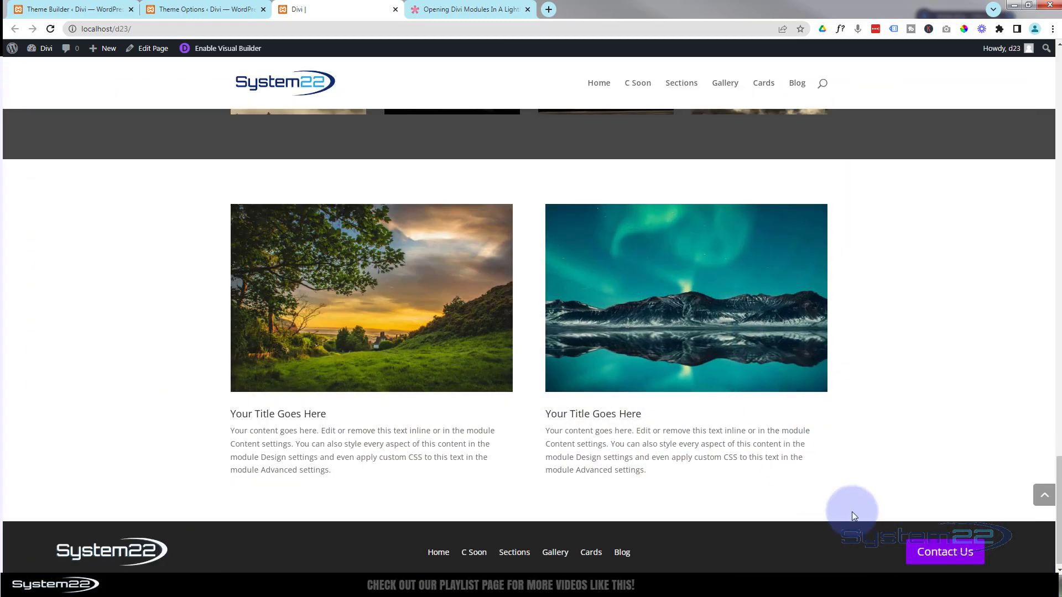
click(932, 554)
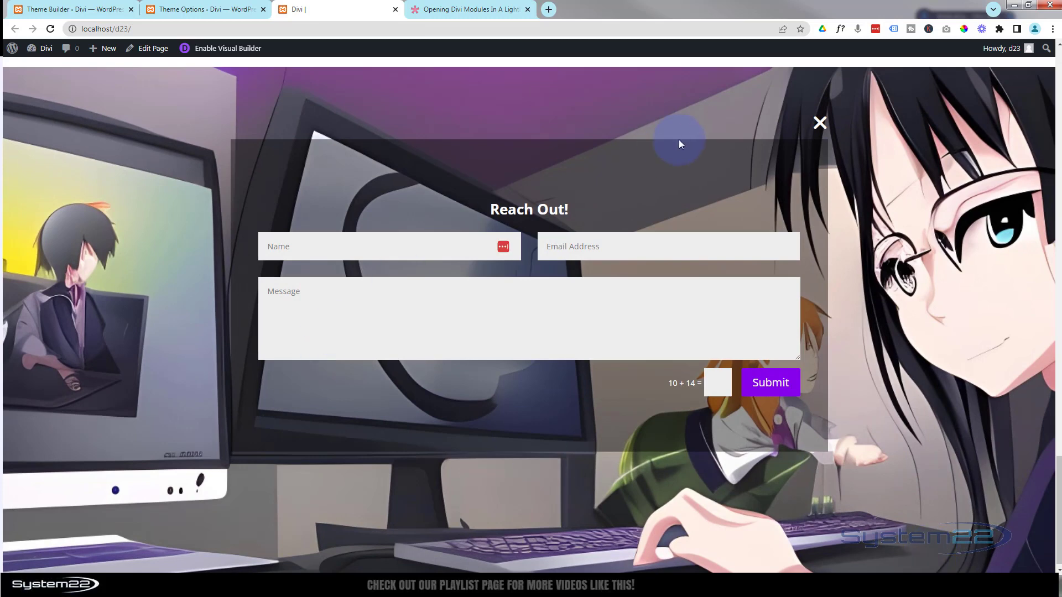
click(813, 127)
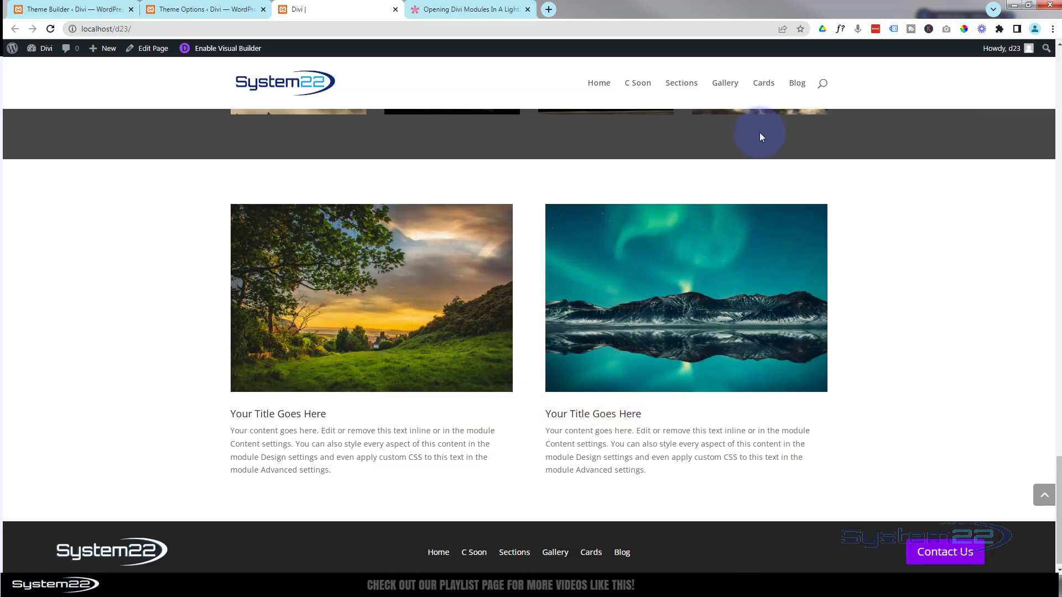
Step: Type test entries into the Name, Email and Message fields, then close and reopen the lightbox
click(934, 554)
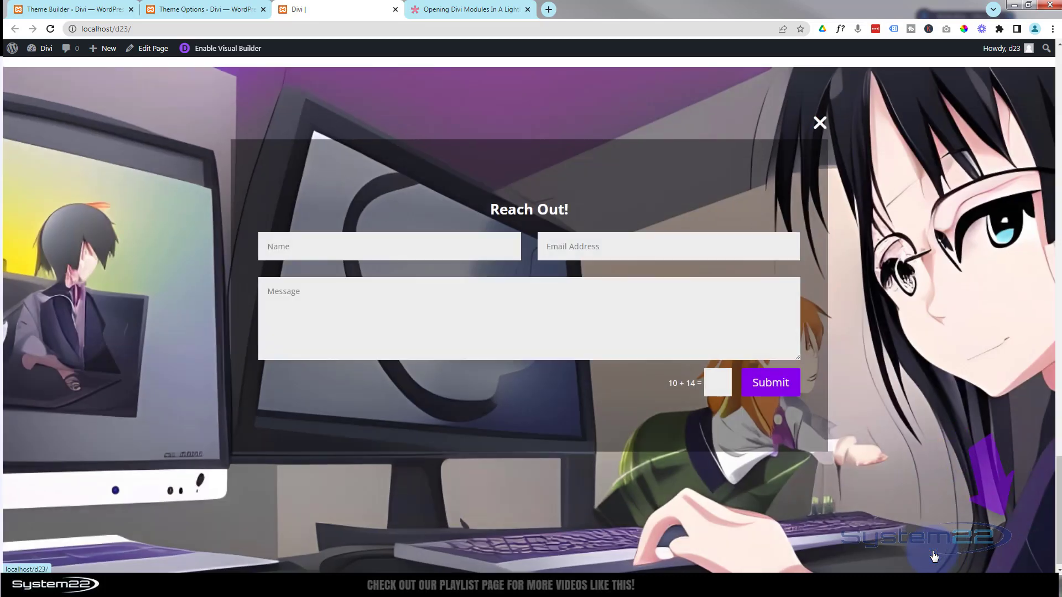
click(405, 260)
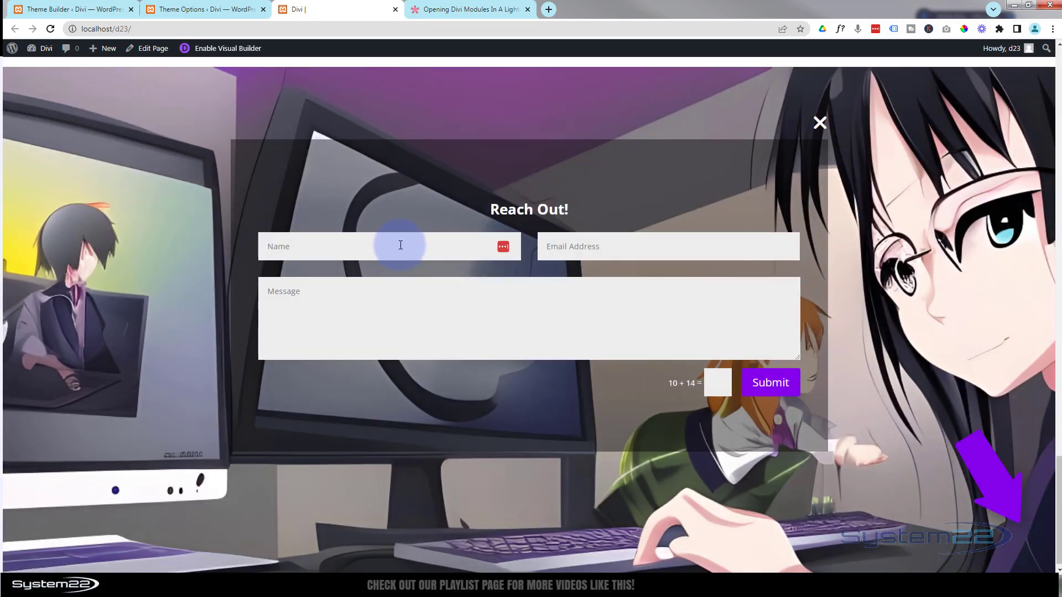
text(efgg)
click(609, 244)
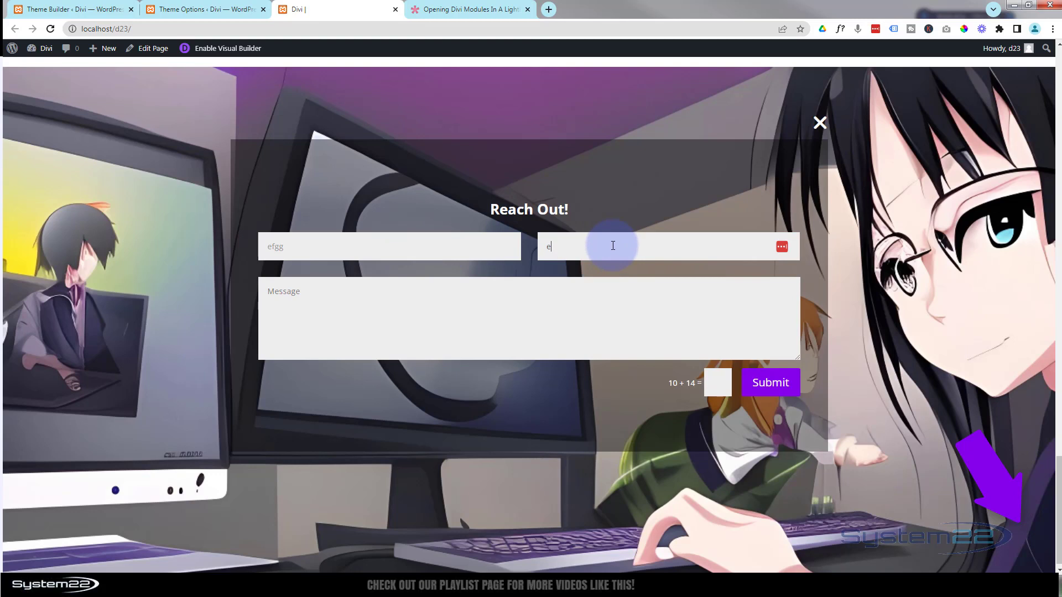
text(eggg)
click(326, 321)
text(EgG)
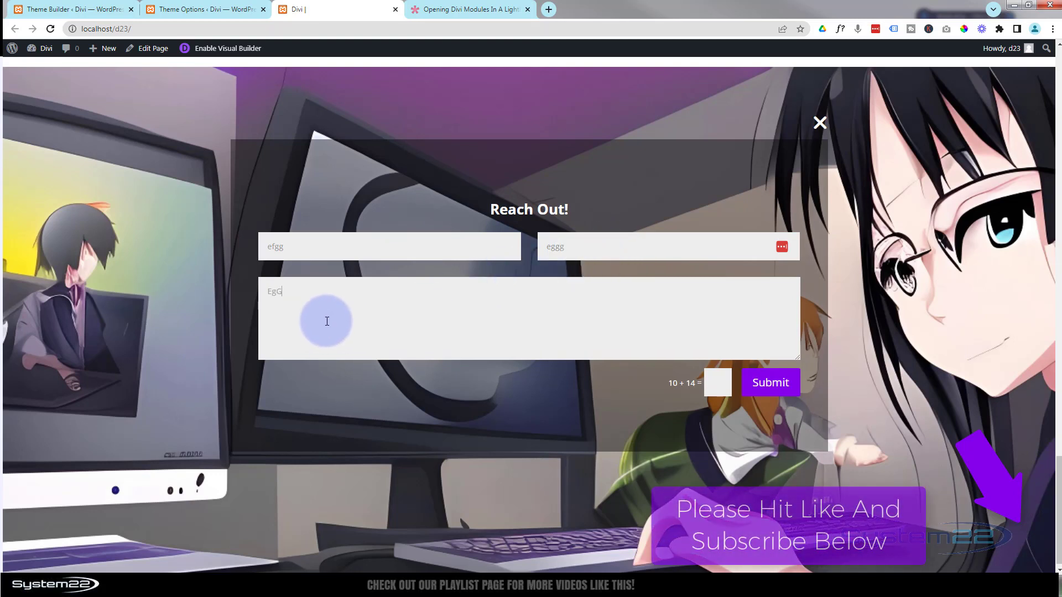
click(722, 383)
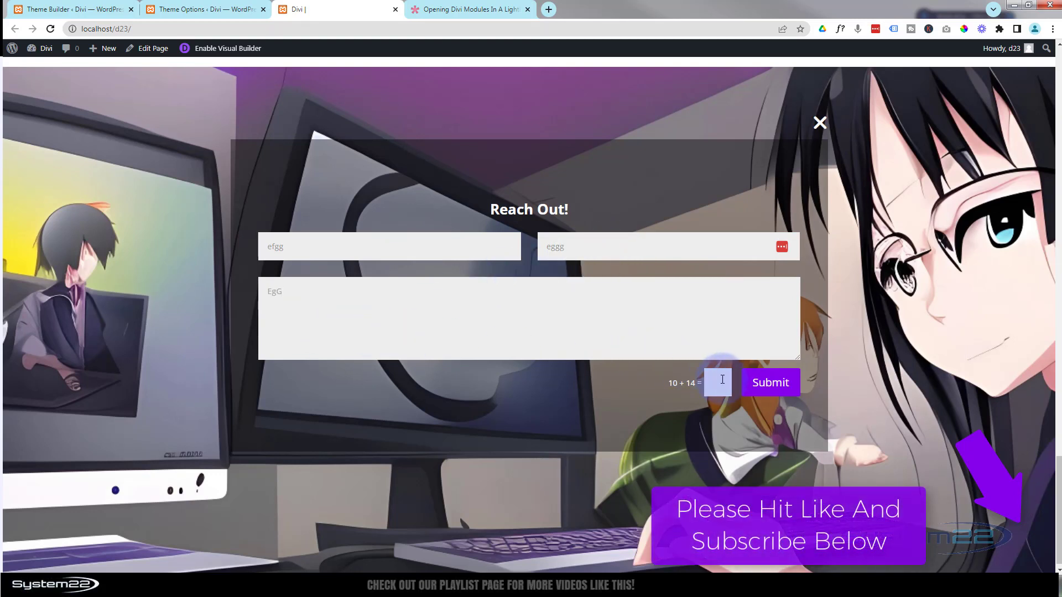
click(843, 81)
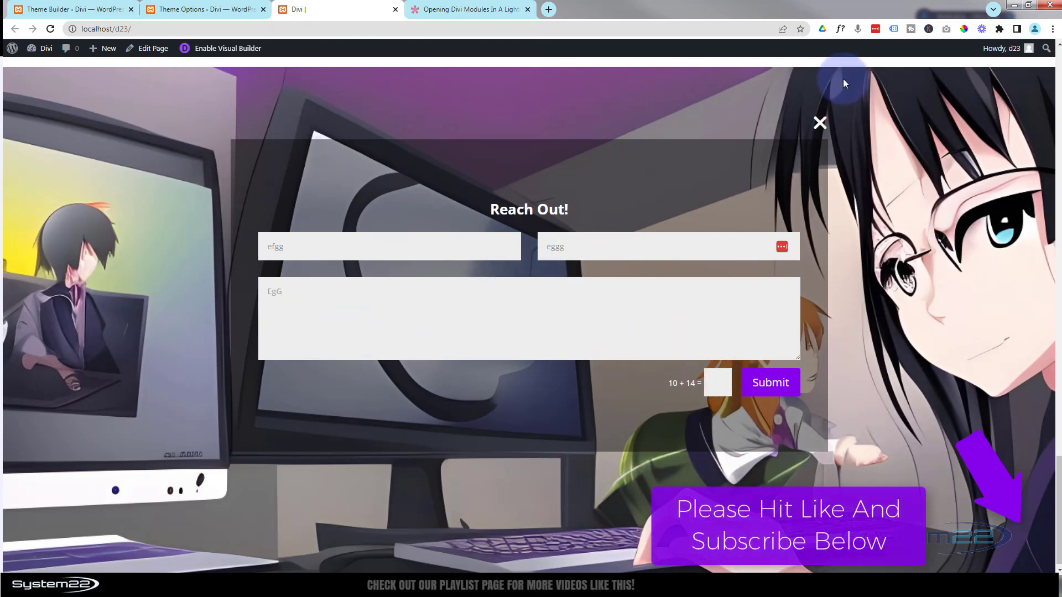
click(819, 126)
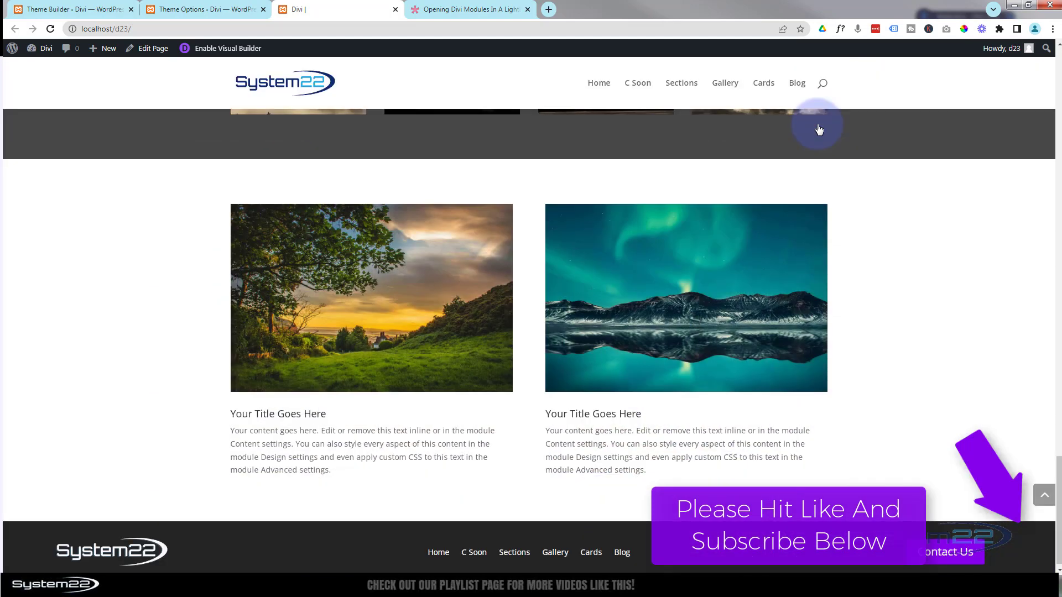
click(927, 559)
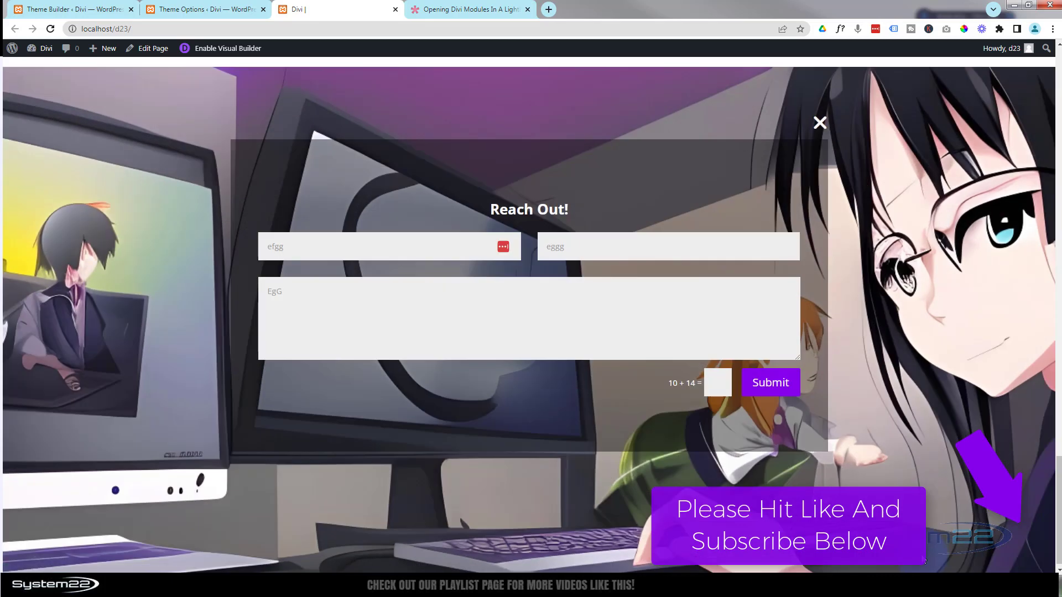